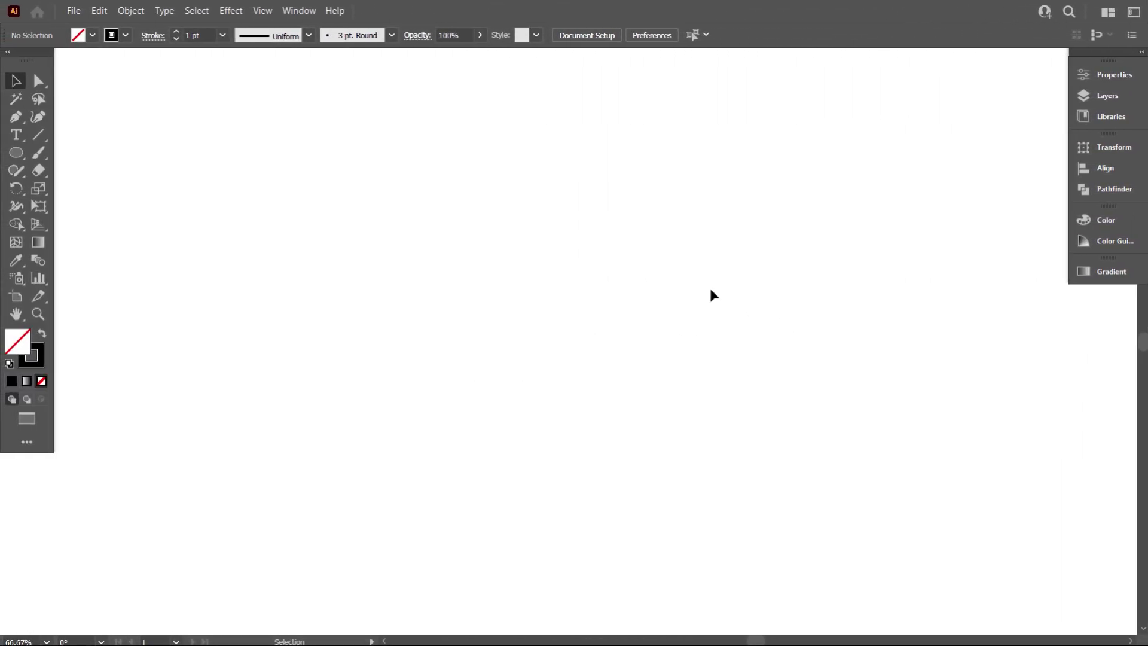
- Draw a tall ellipse with the Ellipse Tool and move it up and right
left_click(18, 154)
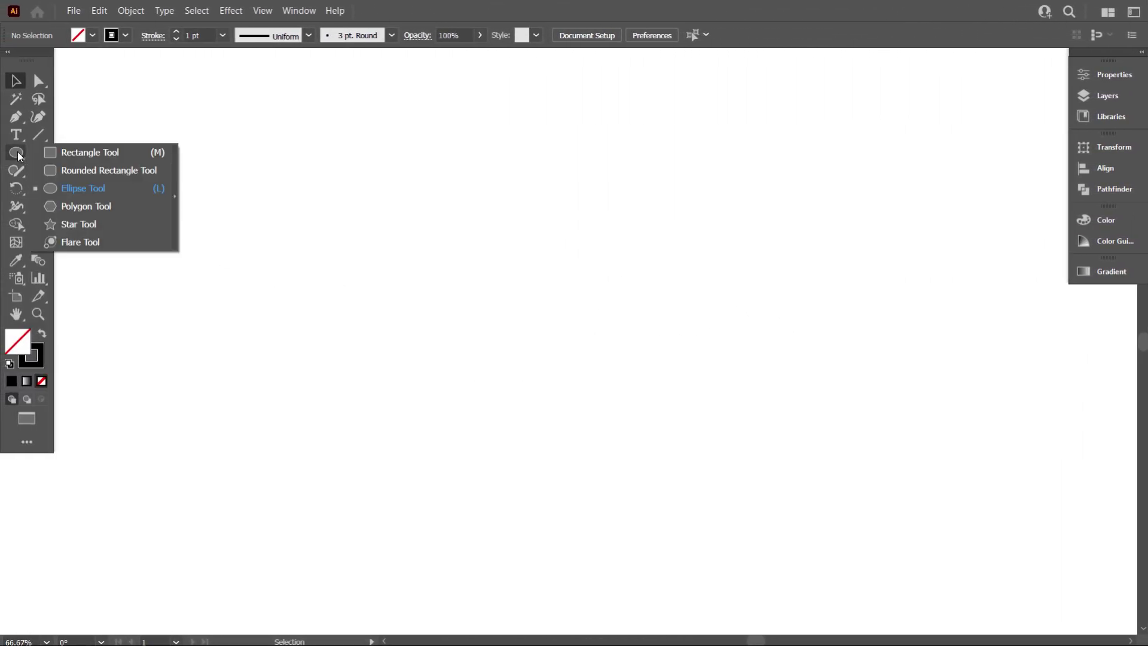
left_click(70, 187)
left_click_drag(390, 212, 506, 515)
key("v")
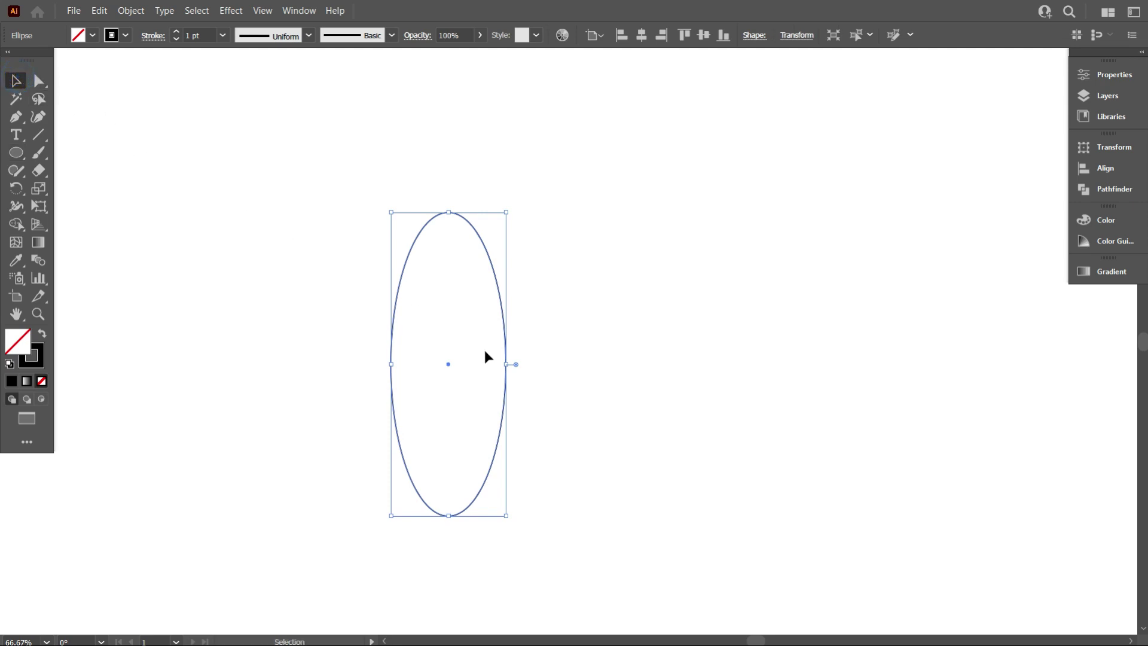
left_click_drag(505, 347, 575, 321)
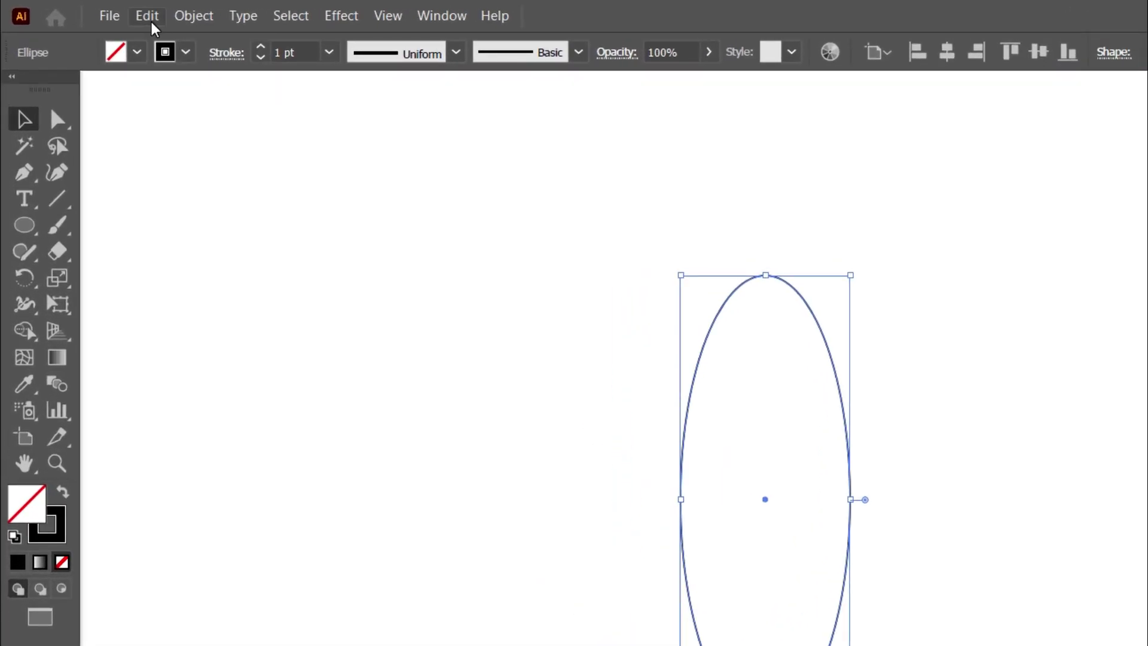
- Copy the ellipse, paste it in place, and scale the copy inward from its centre
left_click(152, 27)
left_click(182, 115)
left_click(146, 15)
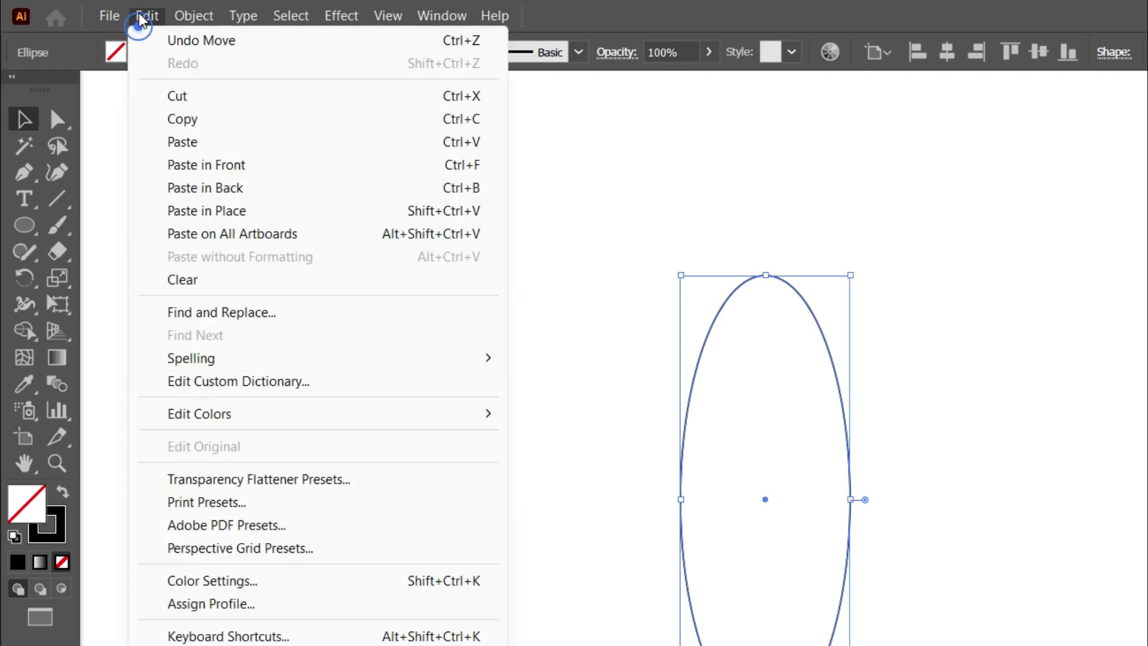
left_click(216, 215)
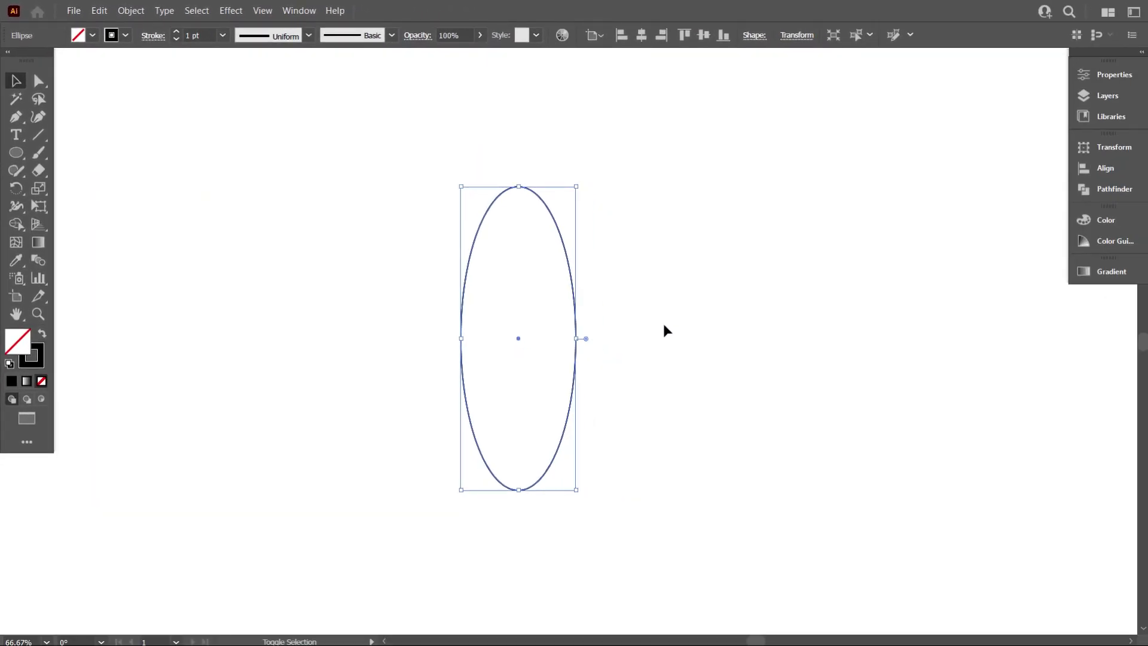
left_click_drag(580, 339, 561, 335)
left_click(667, 395)
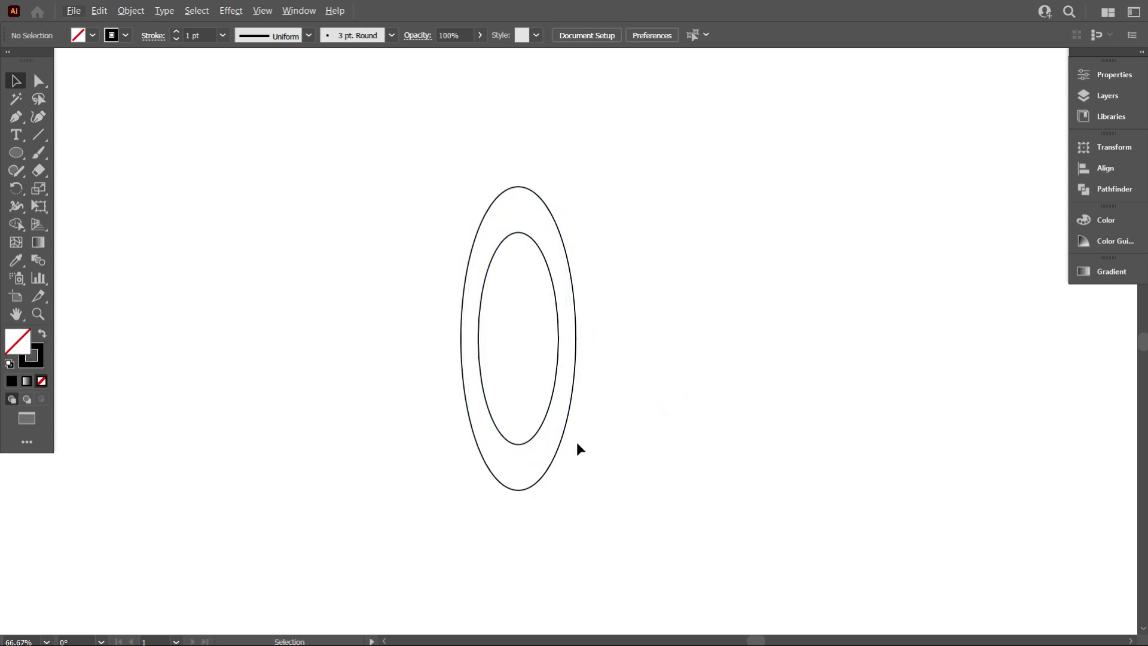
key("ctrl+1")
key("ctrl+minus")
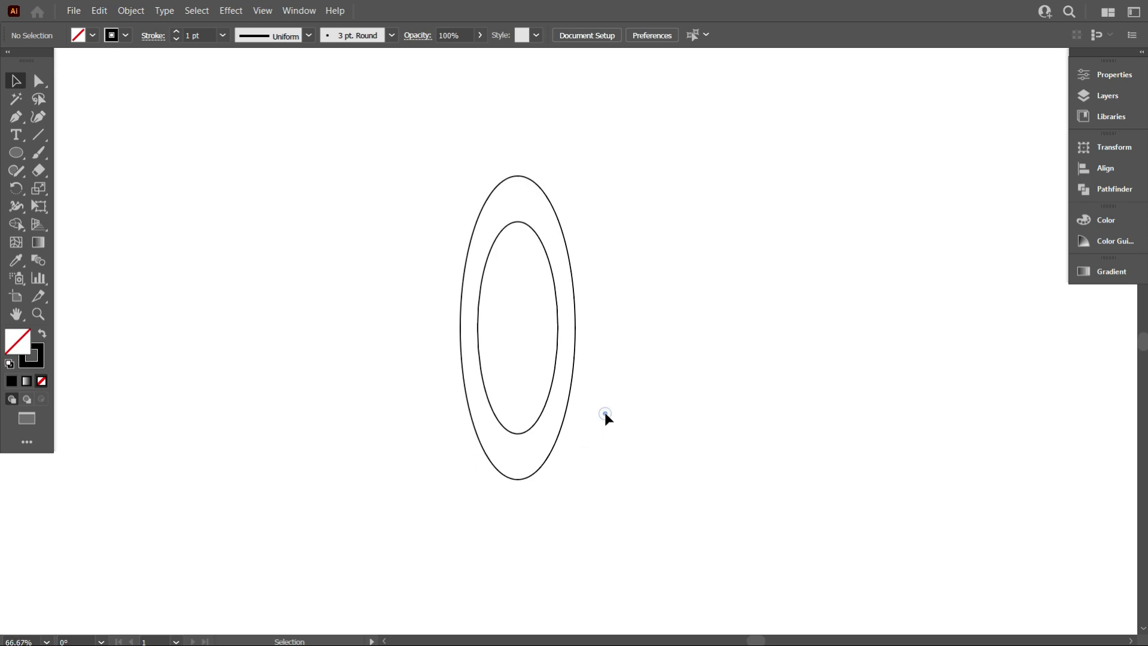
- Duplicate both concentric ellipses and offset the copy slightly to the right
left_click_drag(751, 385, 379, 301)
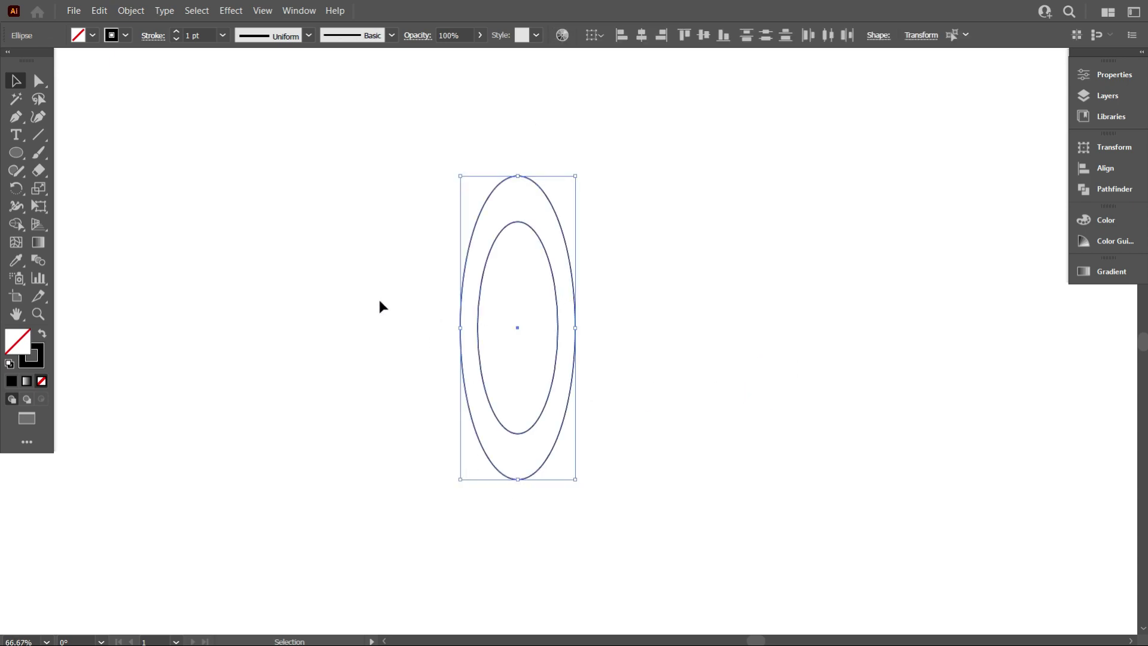
key("ctrl+1")
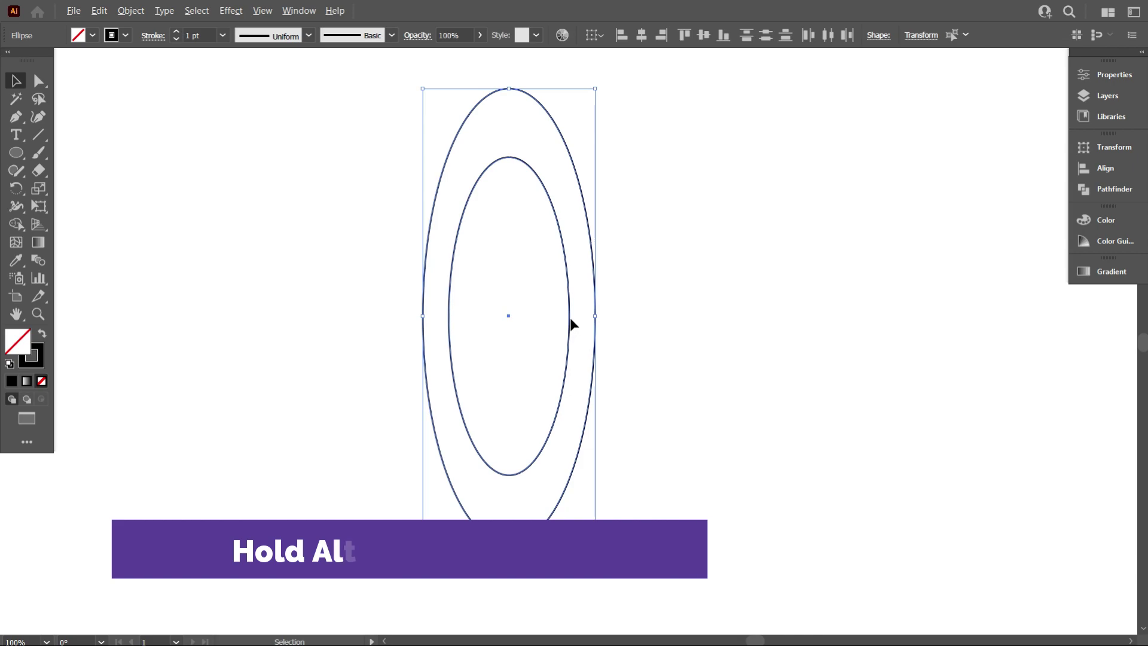
left_click_drag(574, 323, 594, 320)
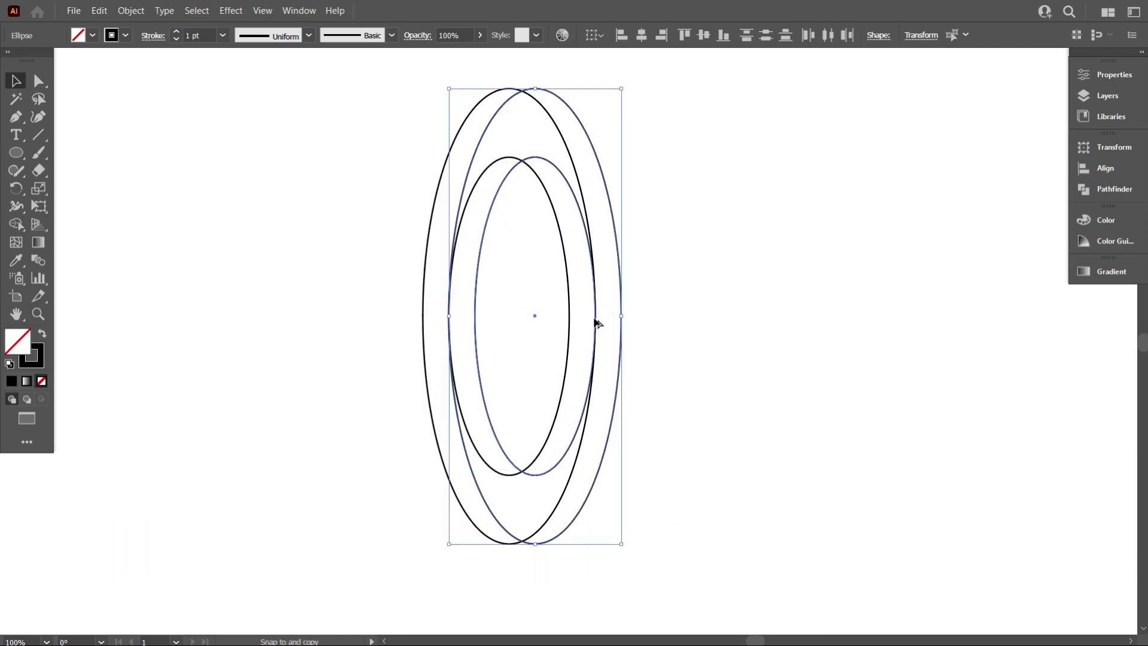
key("ctrl+minus")
left_click(700, 418)
scroll(675, 430, "up", 1)
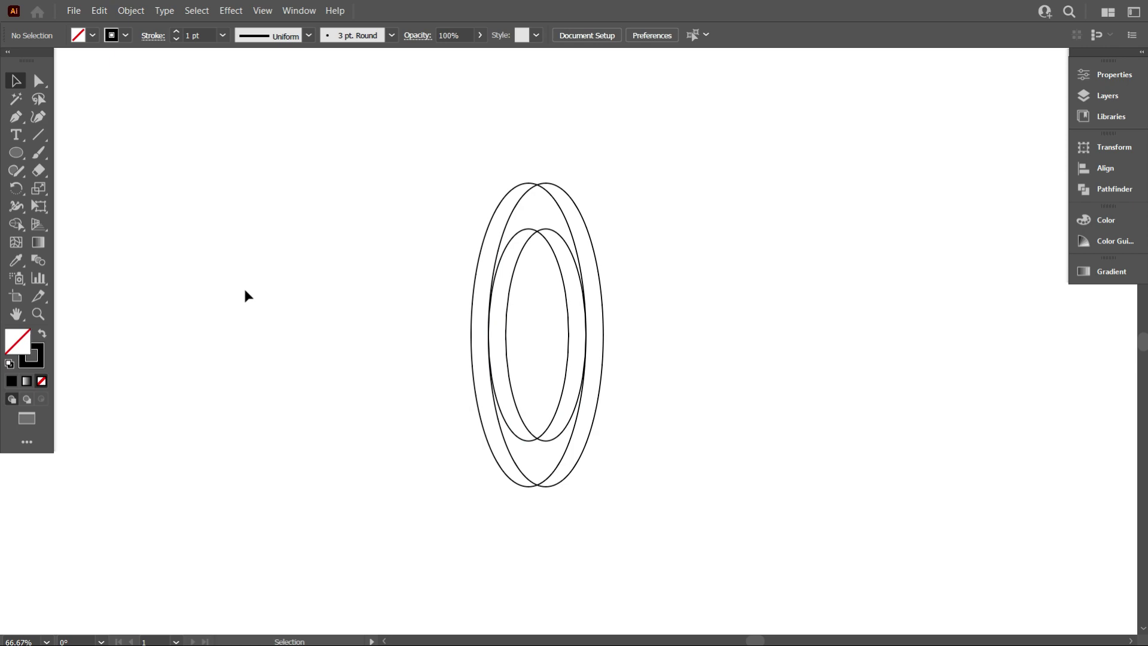
- Draw horizontal lines snapped across the top and bottom intersections of the overlapping ellipses
scroll(535, 219, "up", 3)
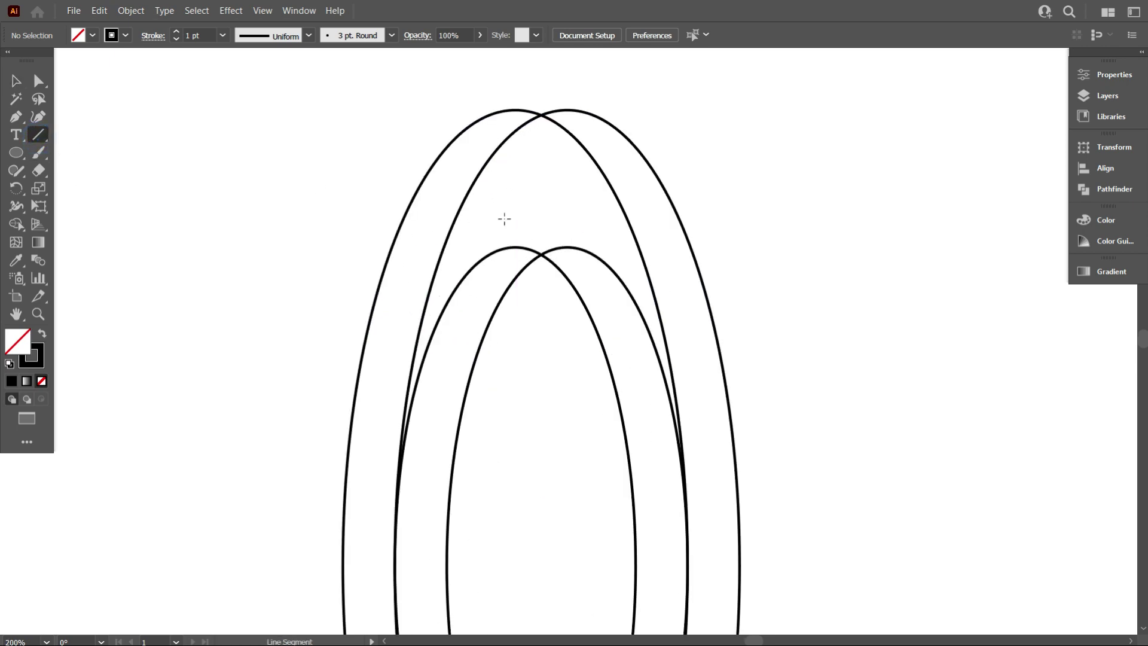
scroll(503, 217, "up", 1)
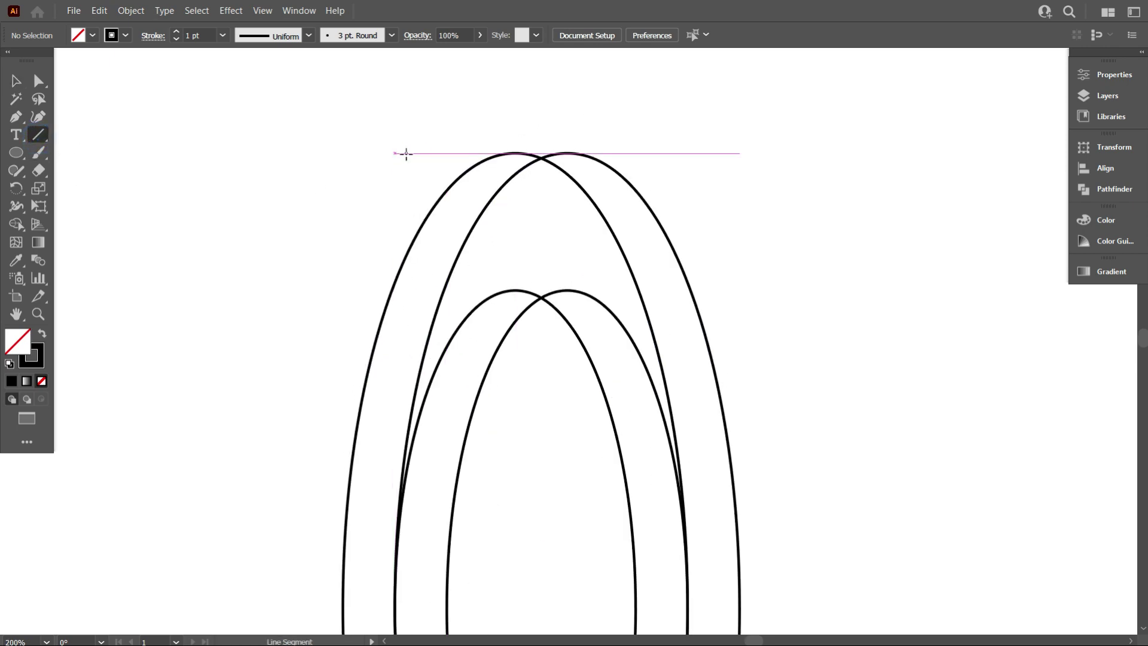
mouse_move(406, 154)
left_mouse_down()
mouse_move(590, 160)
mouse_move(670, 178)
left_mouse_up()
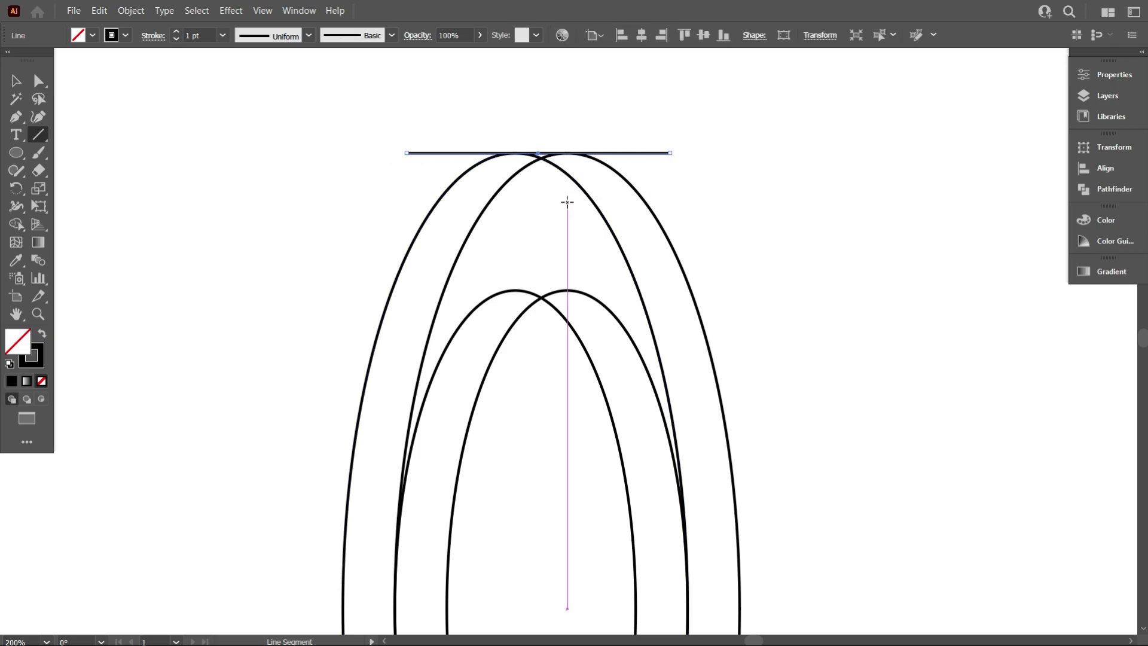
scroll(568, 203, "down", 3)
scroll(524, 462, "down", 2)
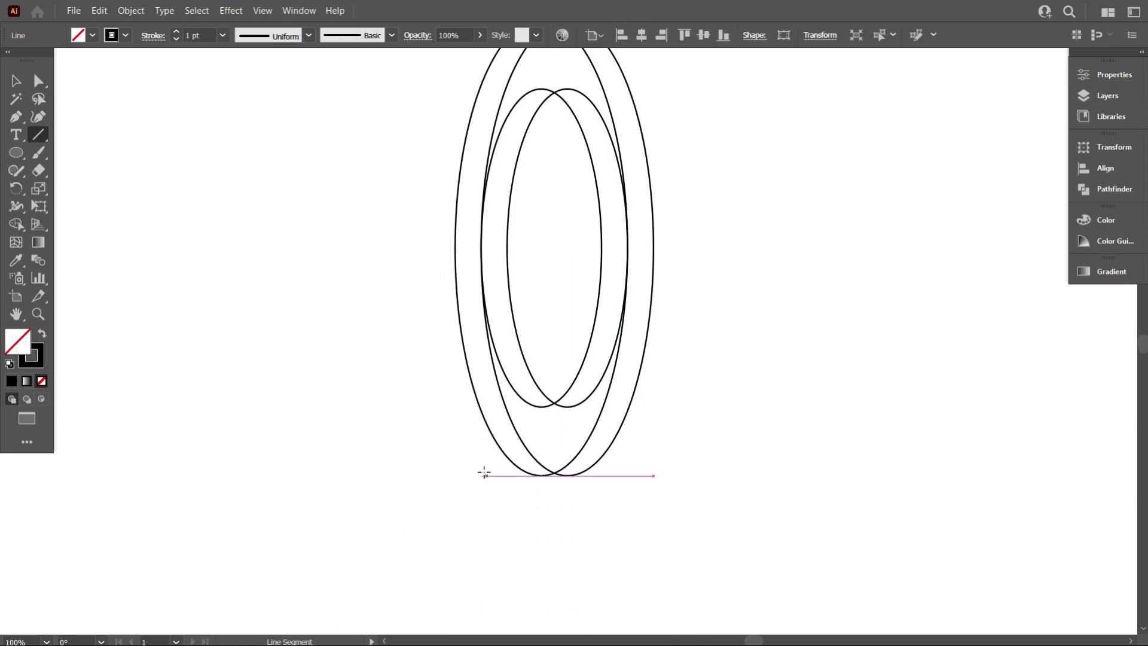
left_click_drag(480, 474, 612, 491)
scroll(589, 489, "down", 2)
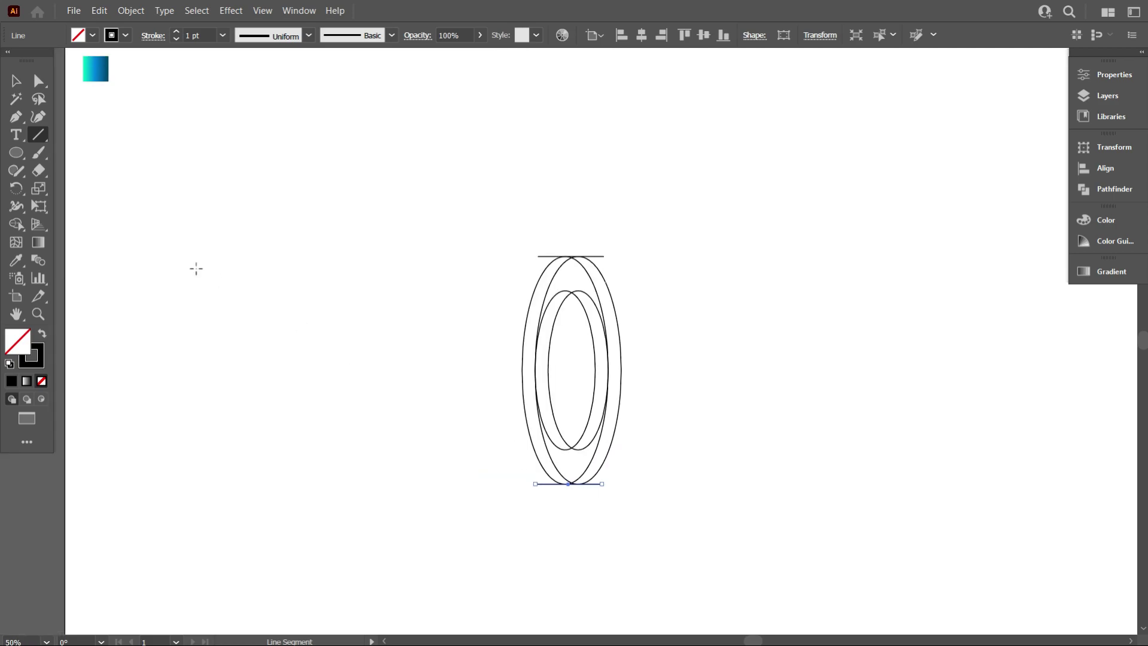
left_click(17, 80)
left_click(305, 269)
scroll(653, 507, "up", 1)
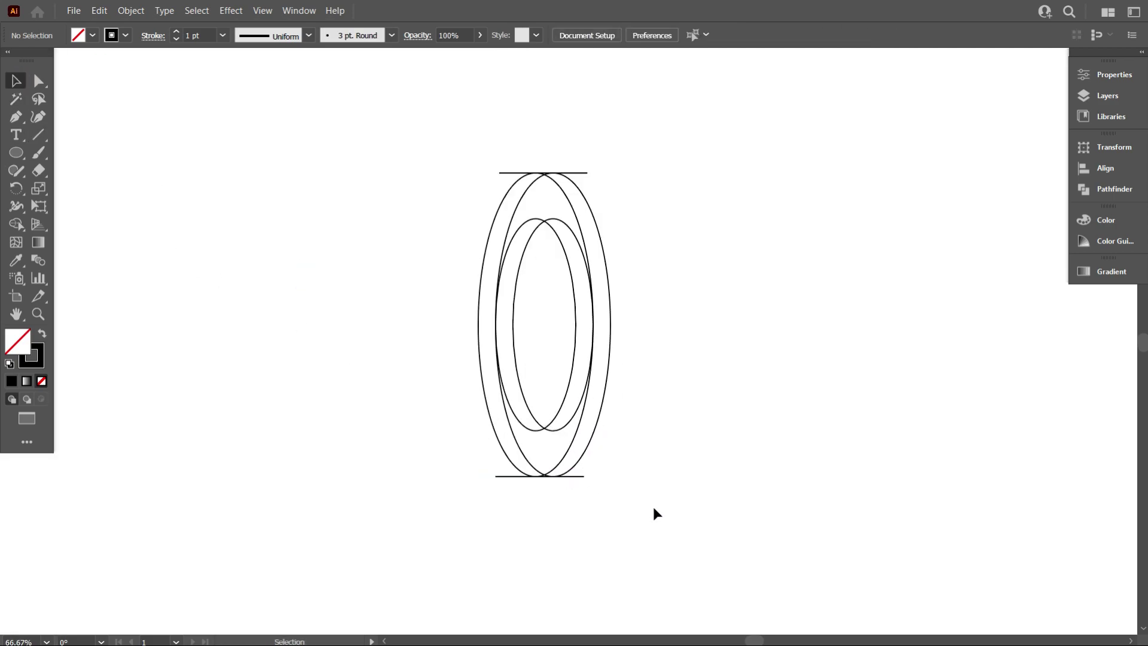
- Group all the ellipses and lines and rotate the group 45°
left_click_drag(321, 122, 793, 565)
right_click(660, 216)
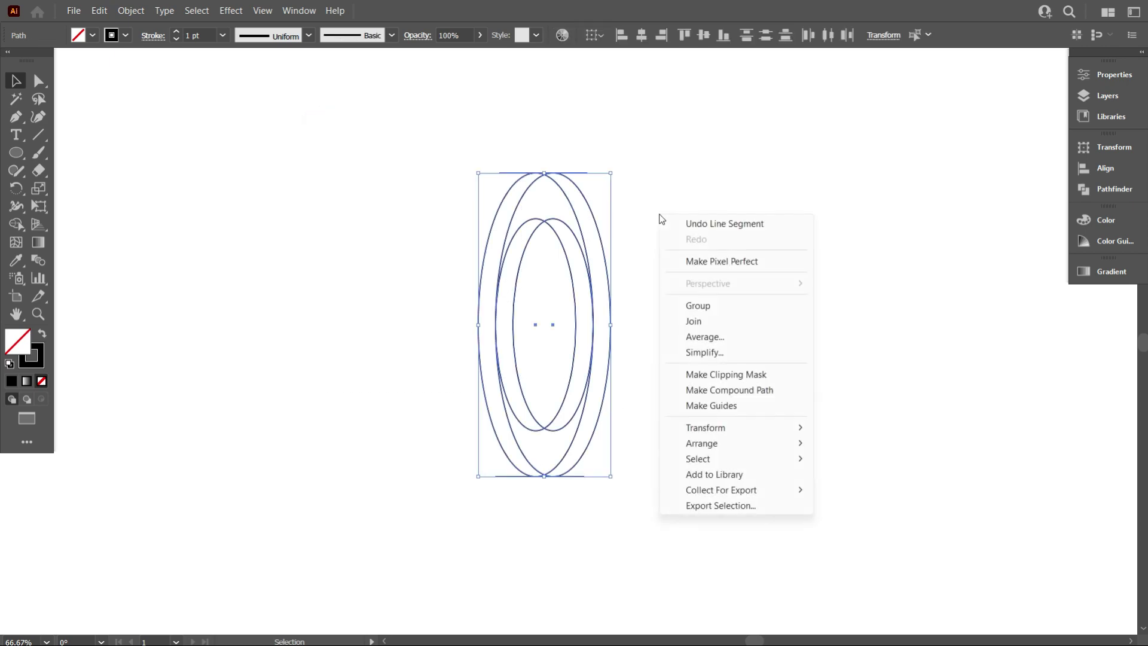
left_click(709, 306)
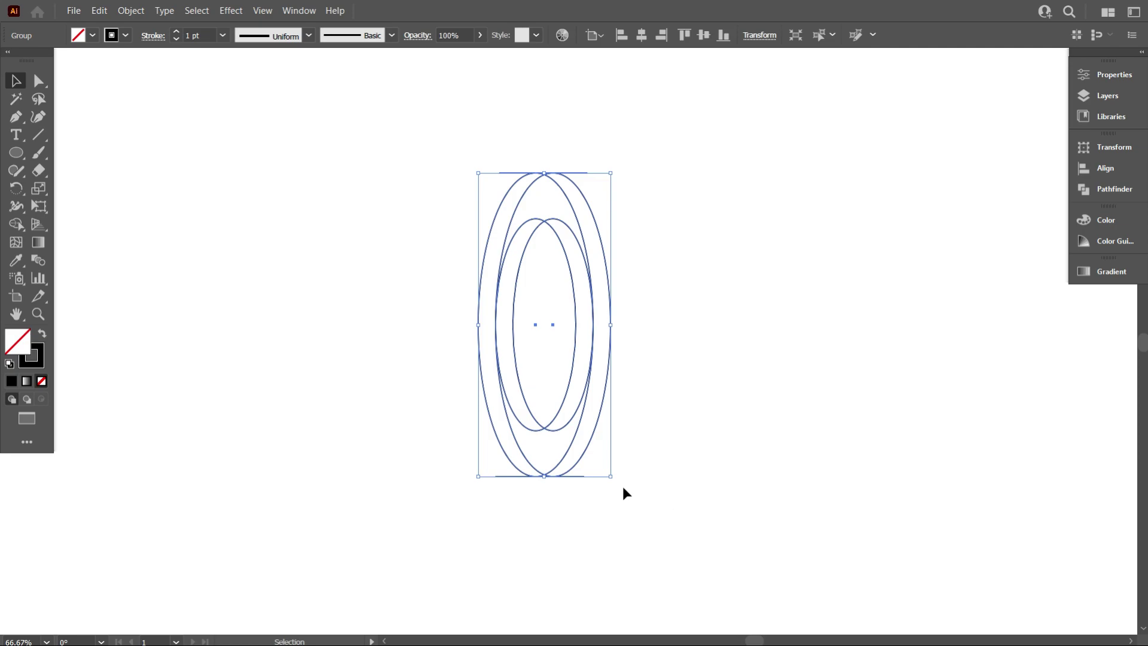
left_click_drag(616, 478, 673, 427)
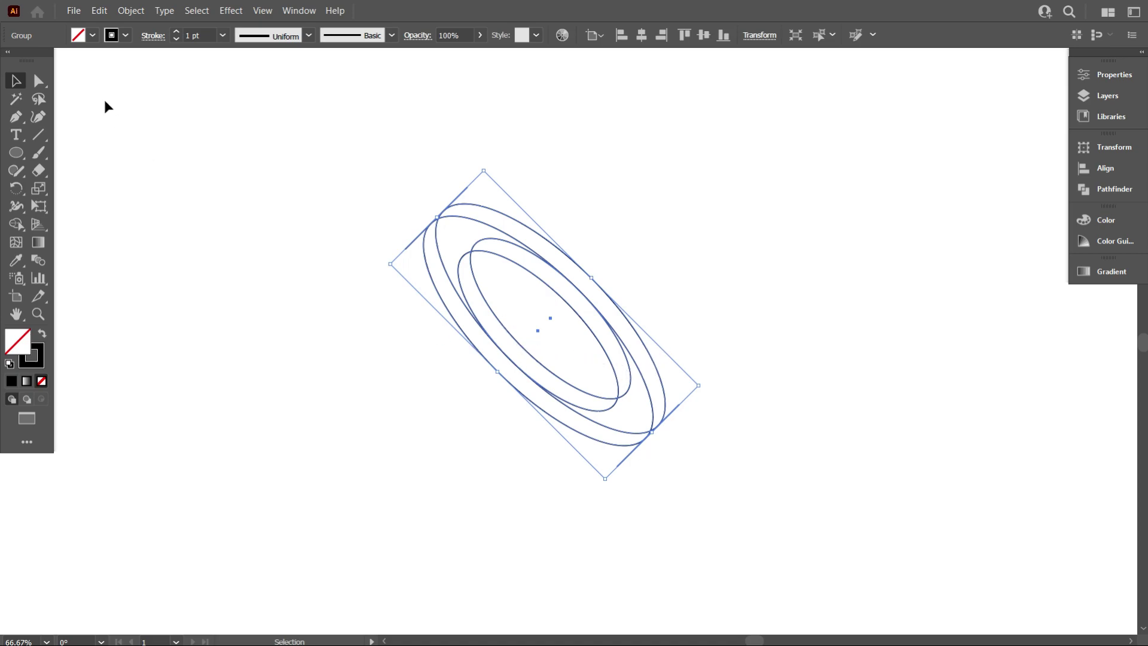
- Paste a copy of the group in place and rotate it 90° across the original
left_click(105, 12)
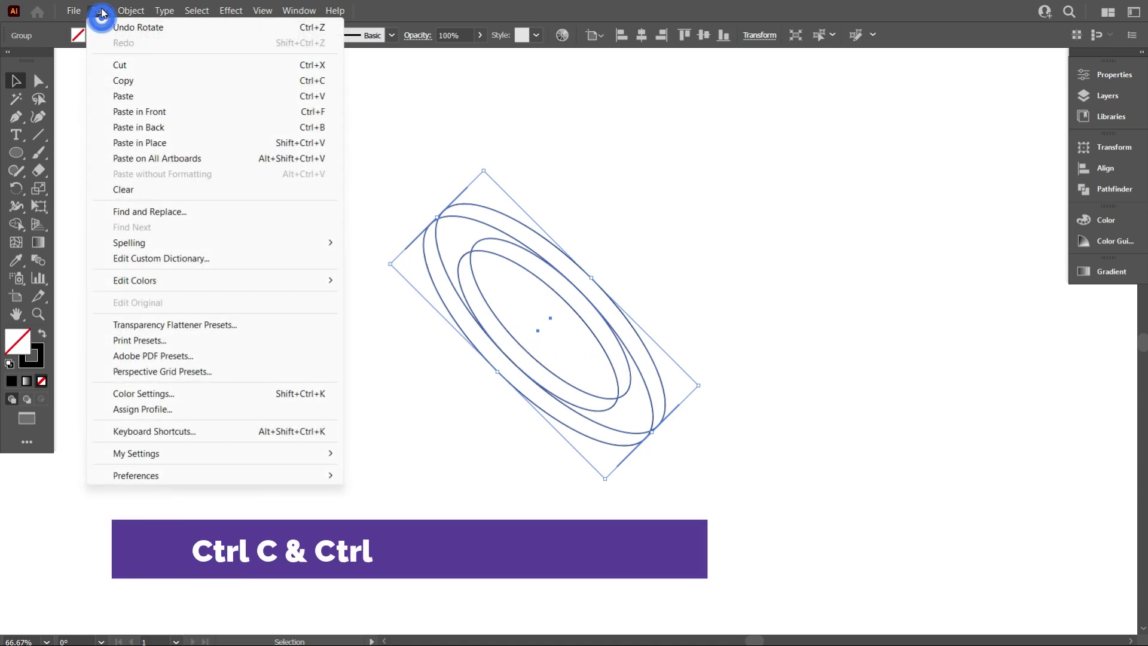
left_click(137, 80)
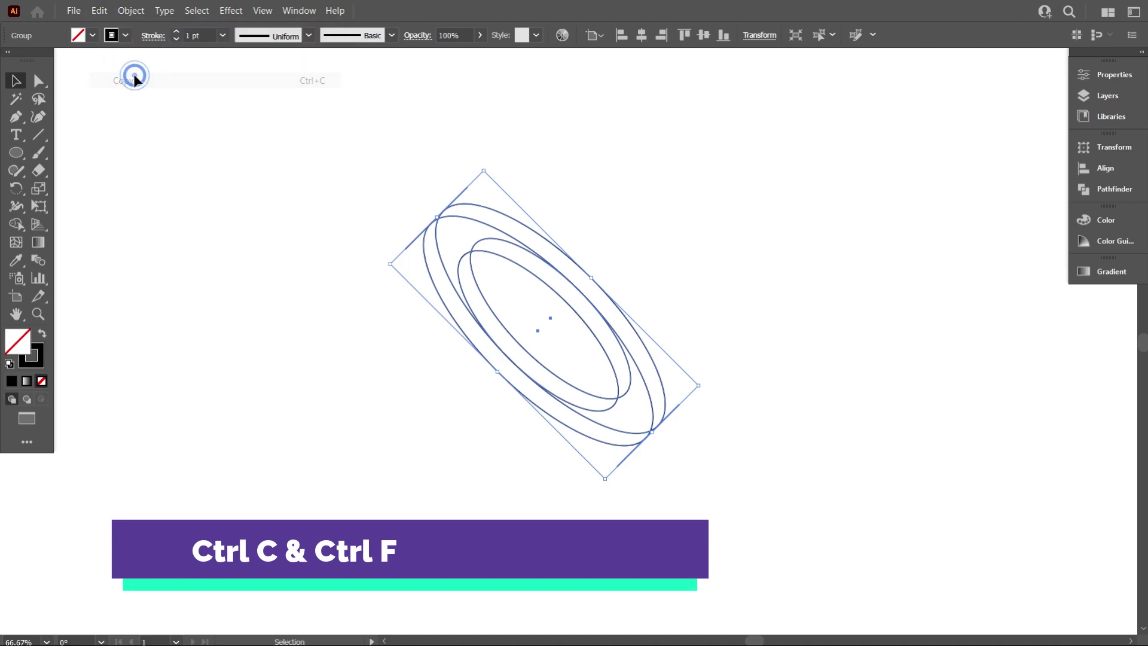
left_click(99, 11)
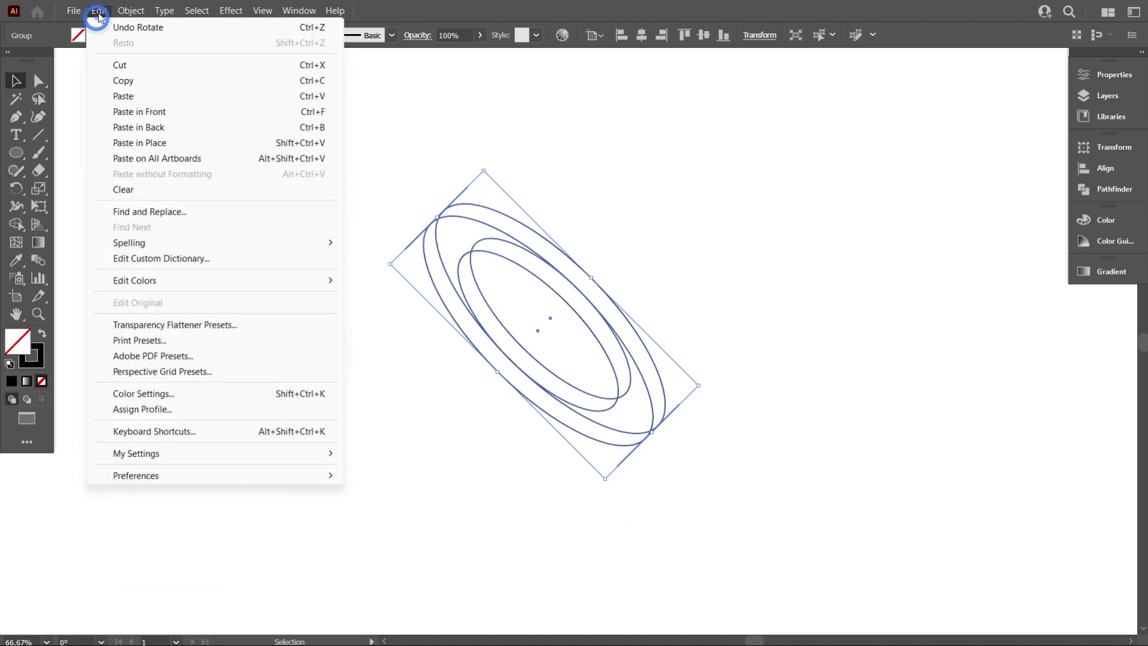
left_click(151, 145)
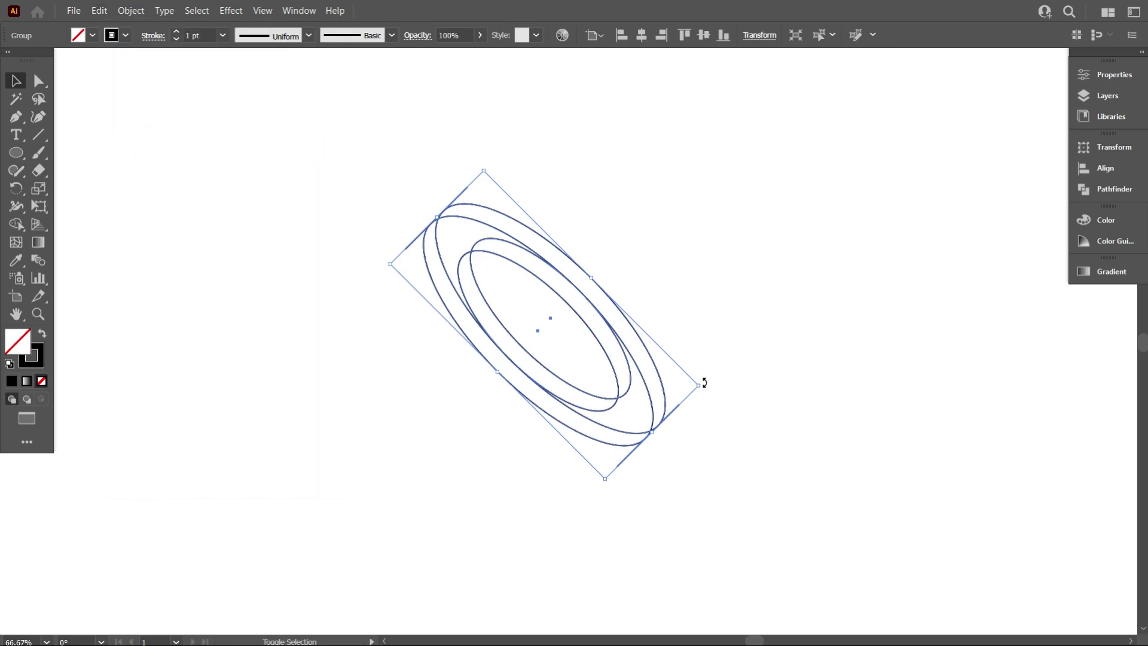
left_click_drag(702, 386, 467, 448)
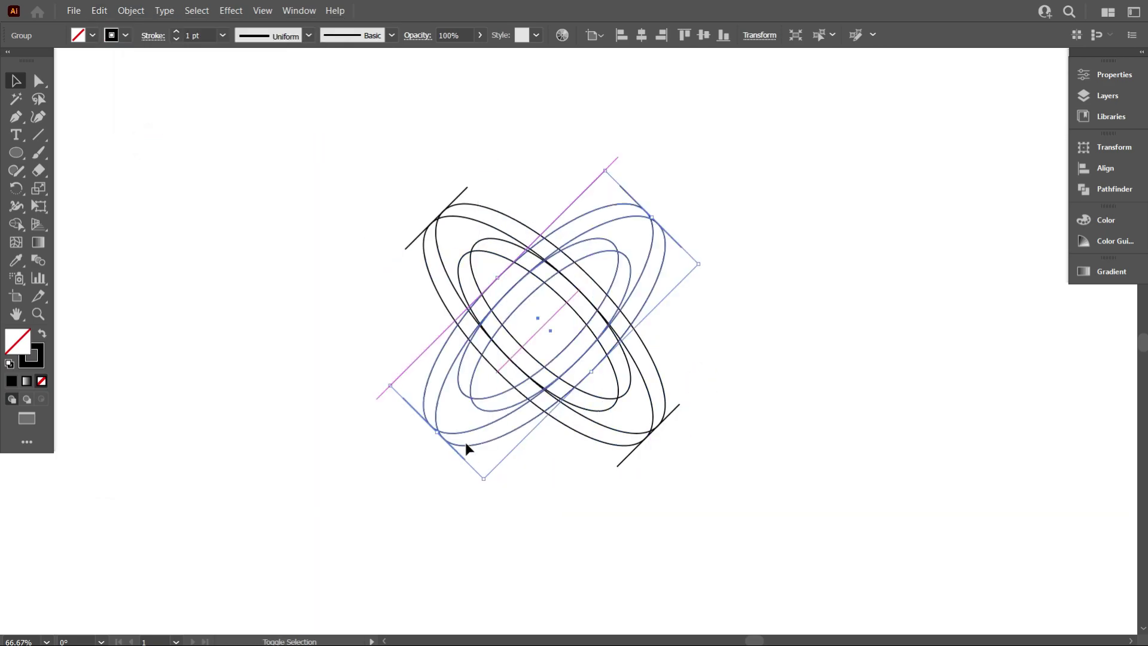
left_click(282, 335)
key("ctrl+minus")
scroll(511, 451, "down", 1)
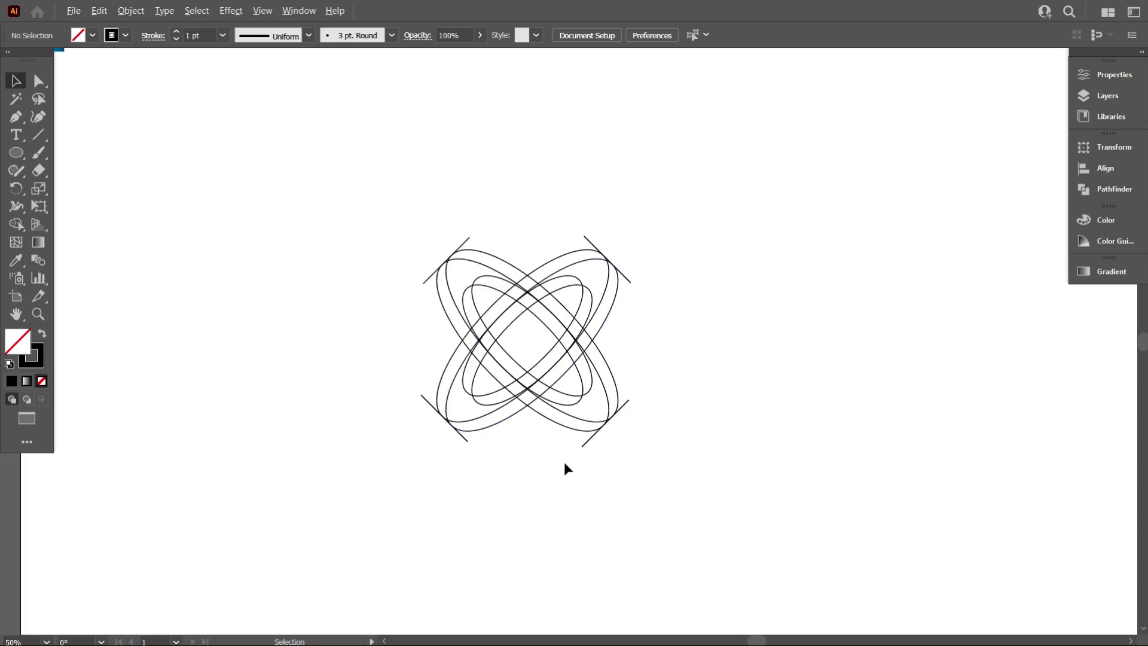
scroll(620, 480, "up", 1)
- Alt-drag a copy of the crossed-loop group to the right of the original
scroll(668, 483, "down", 1)
left_click_drag(702, 482, 461, 257)
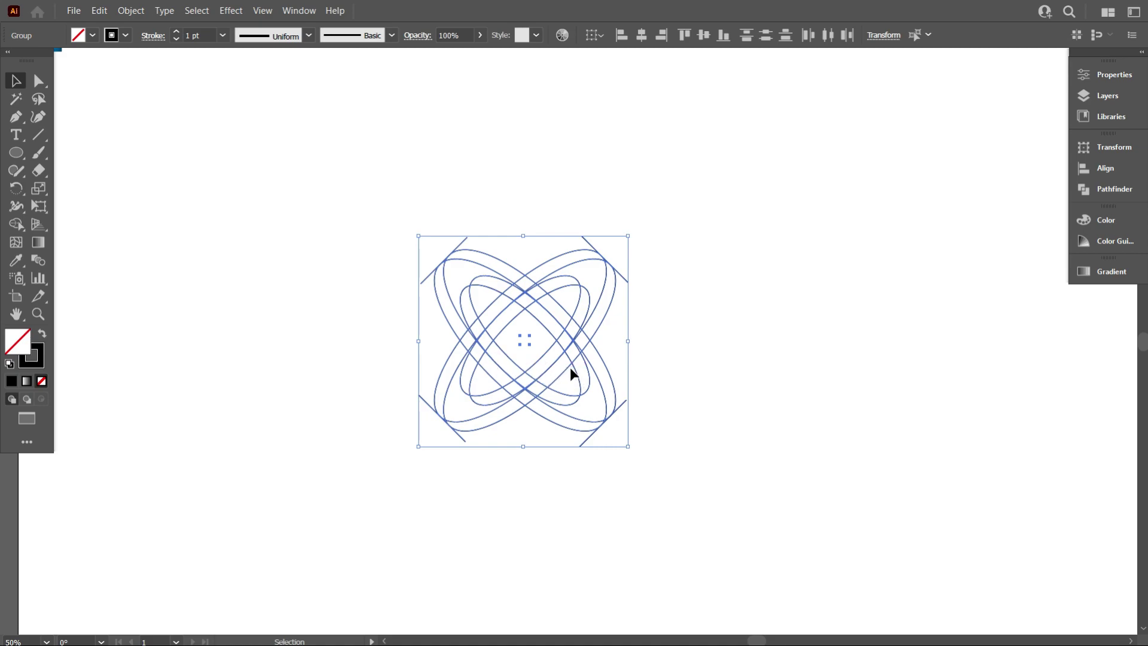
left_click_drag(556, 363, 823, 365)
left_click(795, 505)
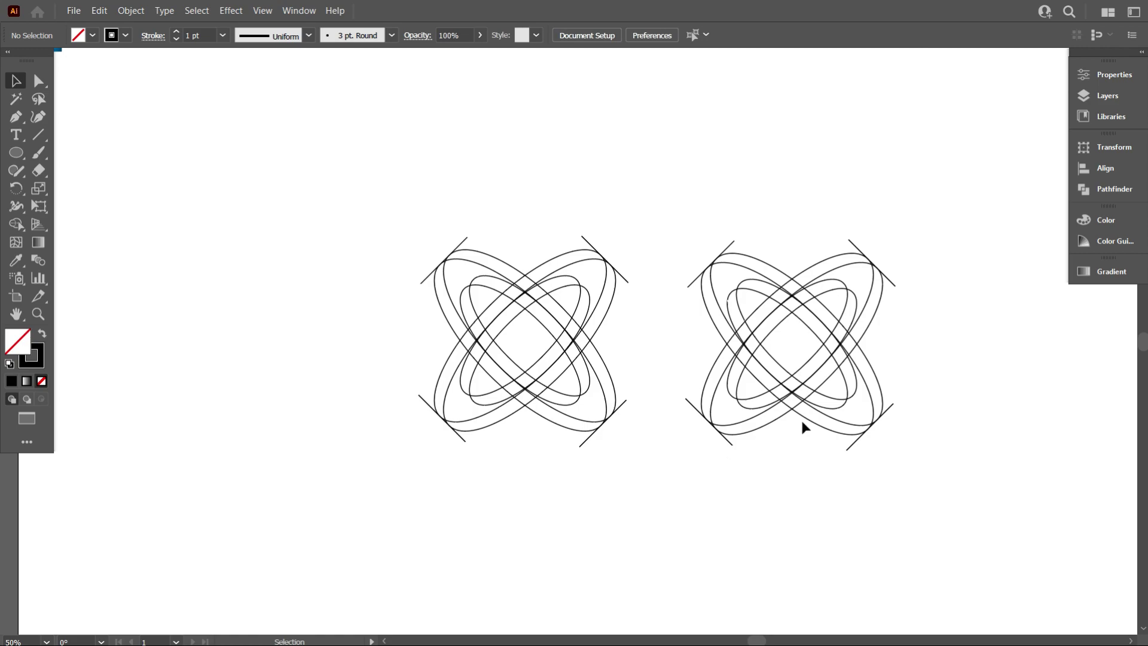
scroll(552, 450, "up", 1)
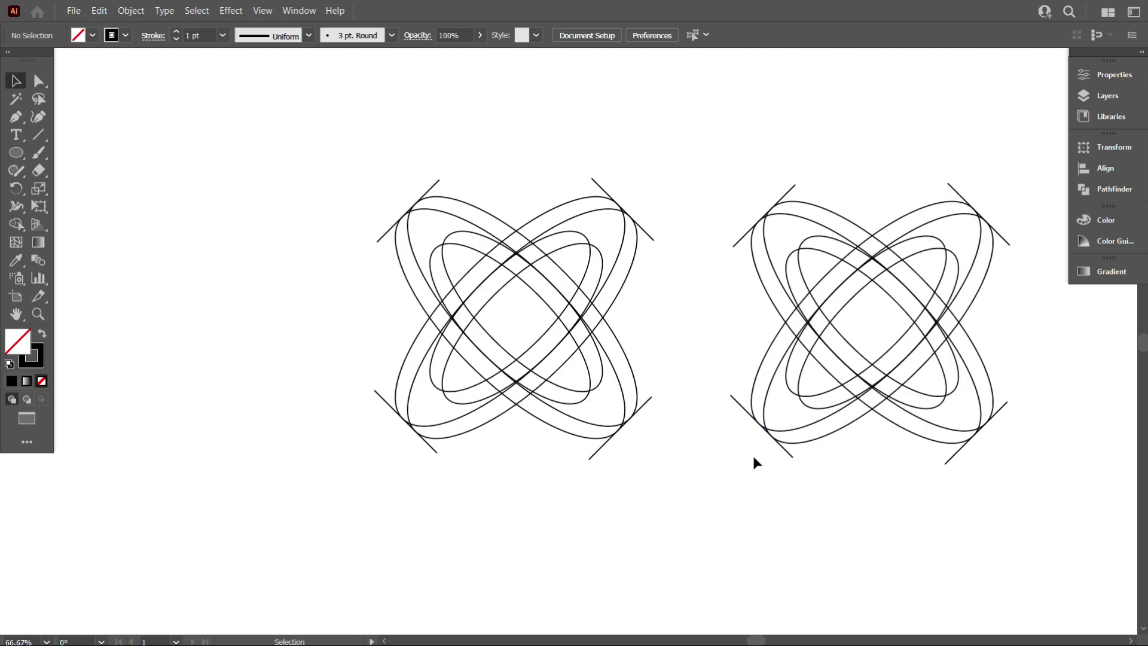
- Select the left emblem and set up the Shape Builder with black fill, no stroke
scroll(269, 418, "up", 1)
left_click_drag(247, 194, 673, 529)
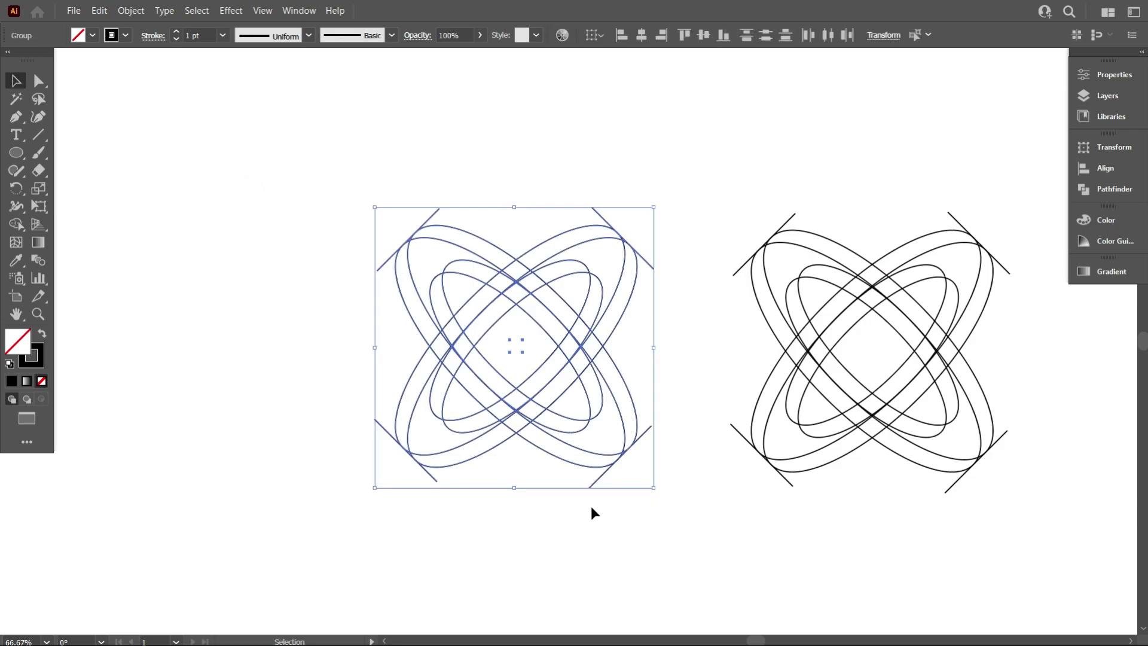
left_click_drag(579, 533, 520, 533)
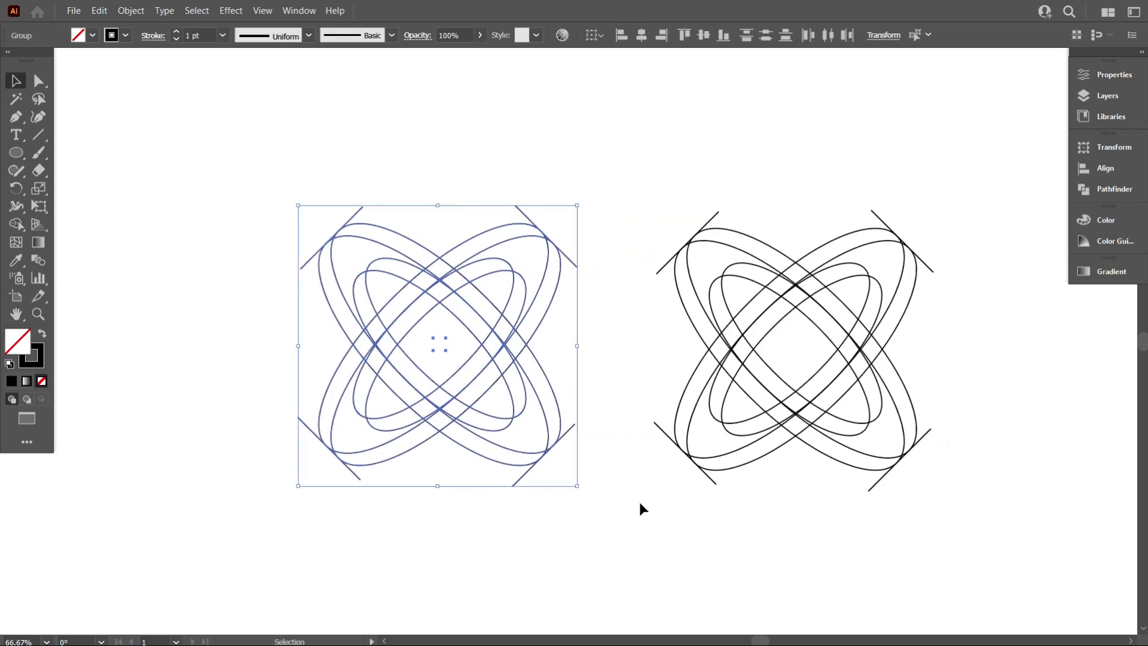
left_click(16, 224)
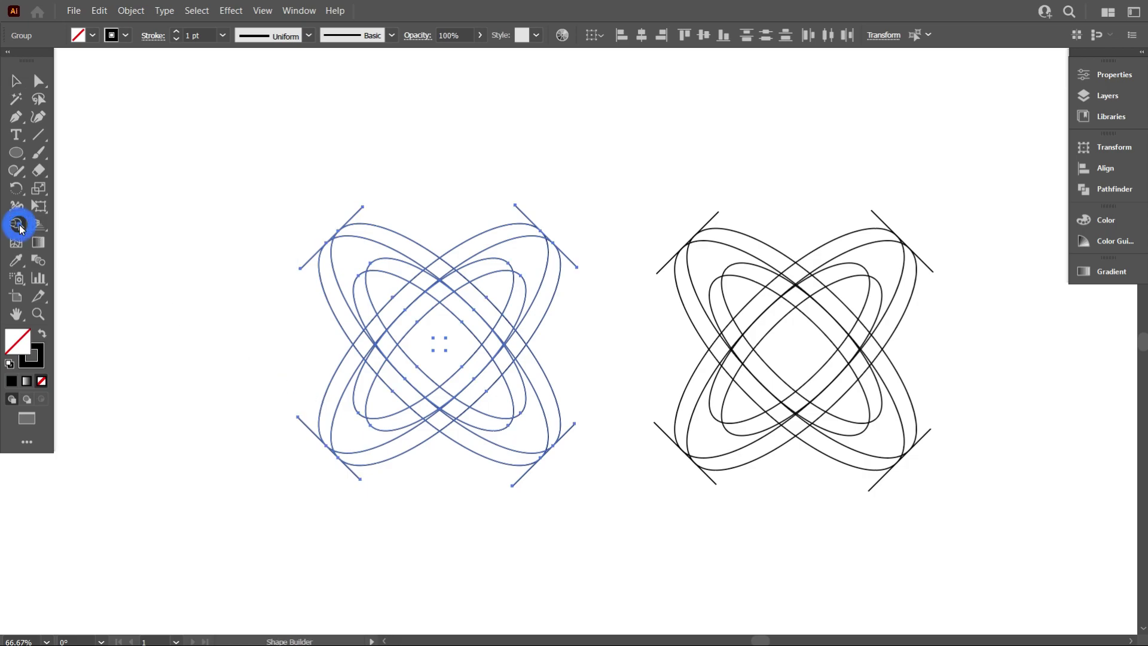
left_click(43, 333)
scroll(451, 284, "up", 3)
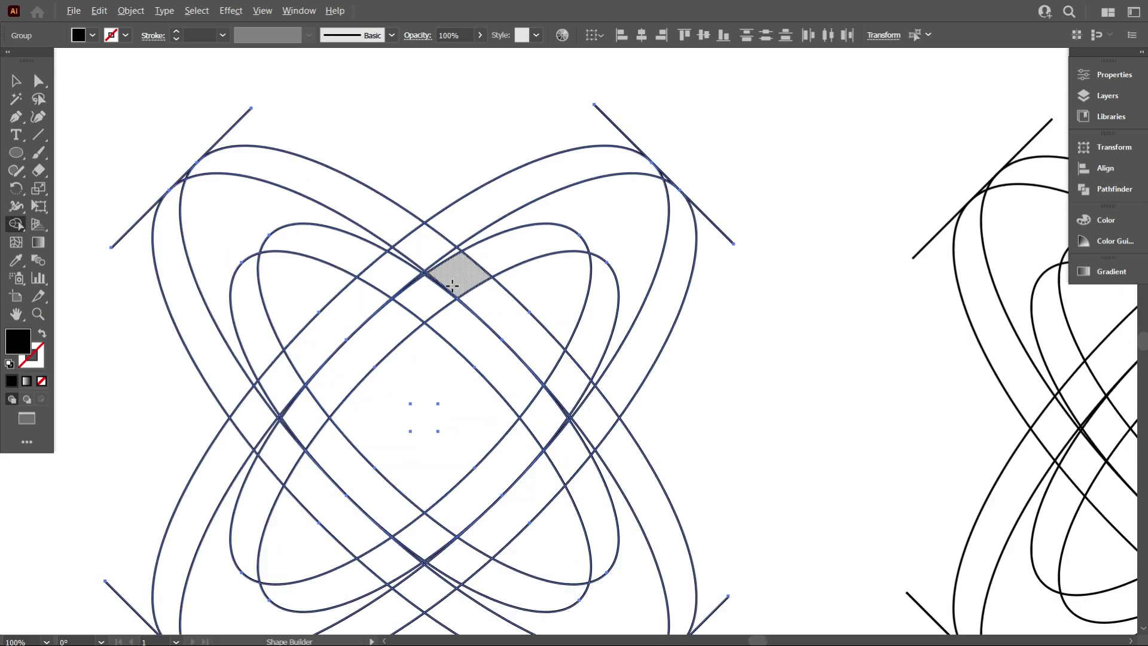
scroll(478, 281, "down", 2)
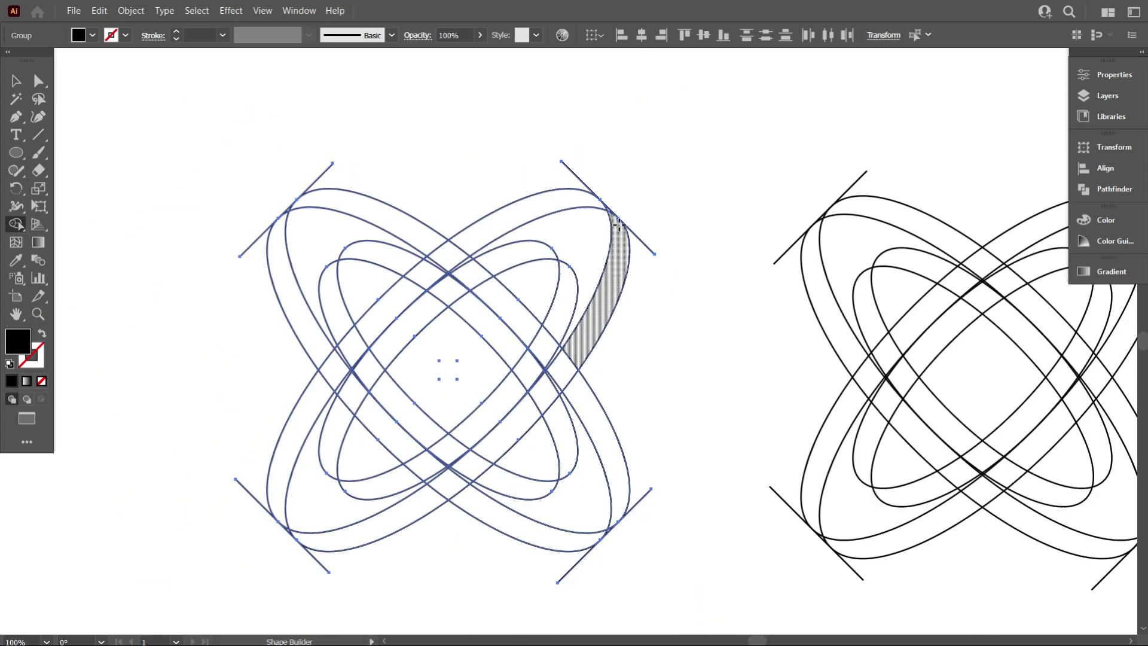
scroll(621, 239, "up", 2)
scroll(618, 246, "up", 2)
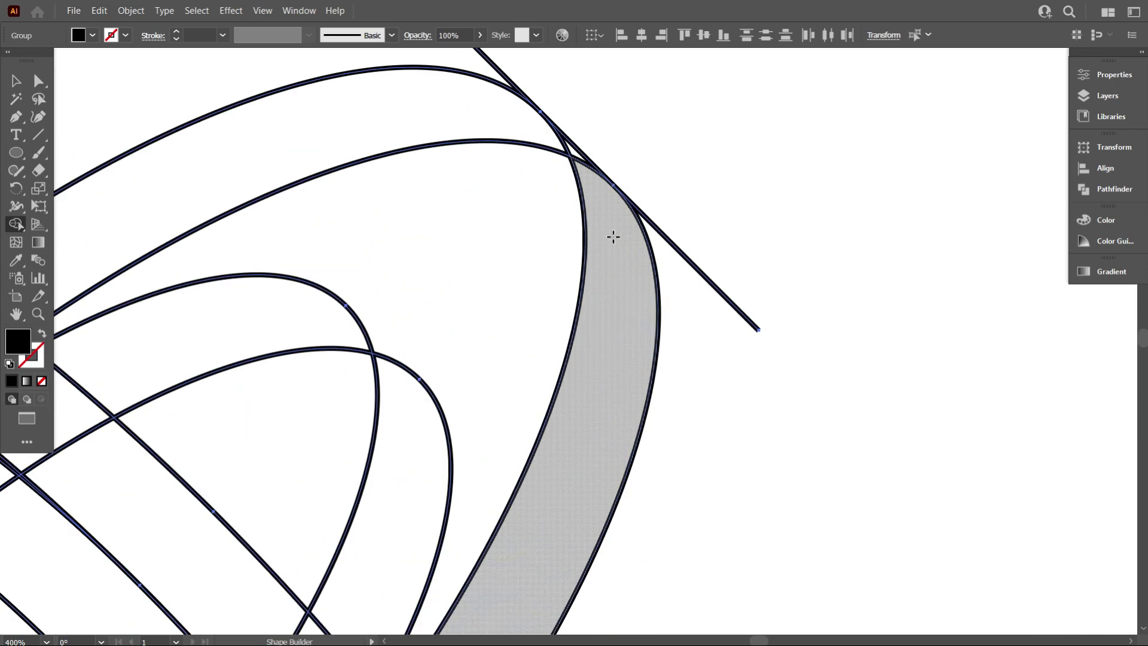
- Merge the upper-right band and upper loop regions into one black shape
left_click_drag(612, 244, 583, 197)
left_click_drag(574, 151, 574, 151)
scroll(576, 156, "down", 4)
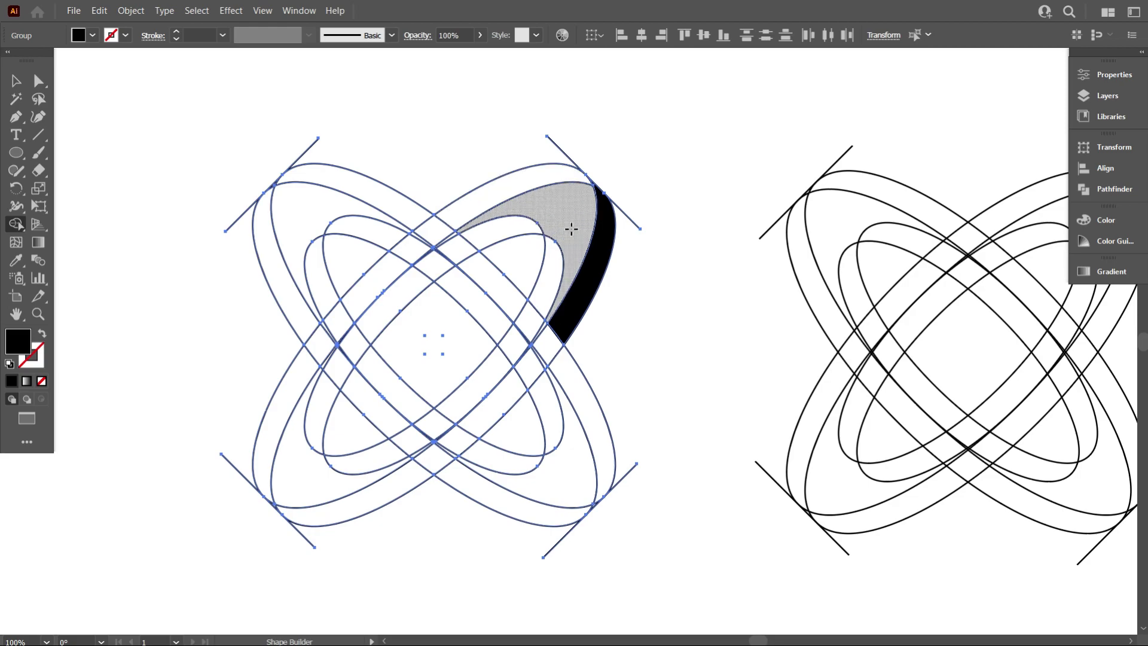
left_click(505, 234)
mouse_move(487, 202)
left_mouse_down()
mouse_move(528, 202)
mouse_move(558, 218)
mouse_move(561, 265)
left_mouse_up()
left_click_drag(544, 306, 534, 336)
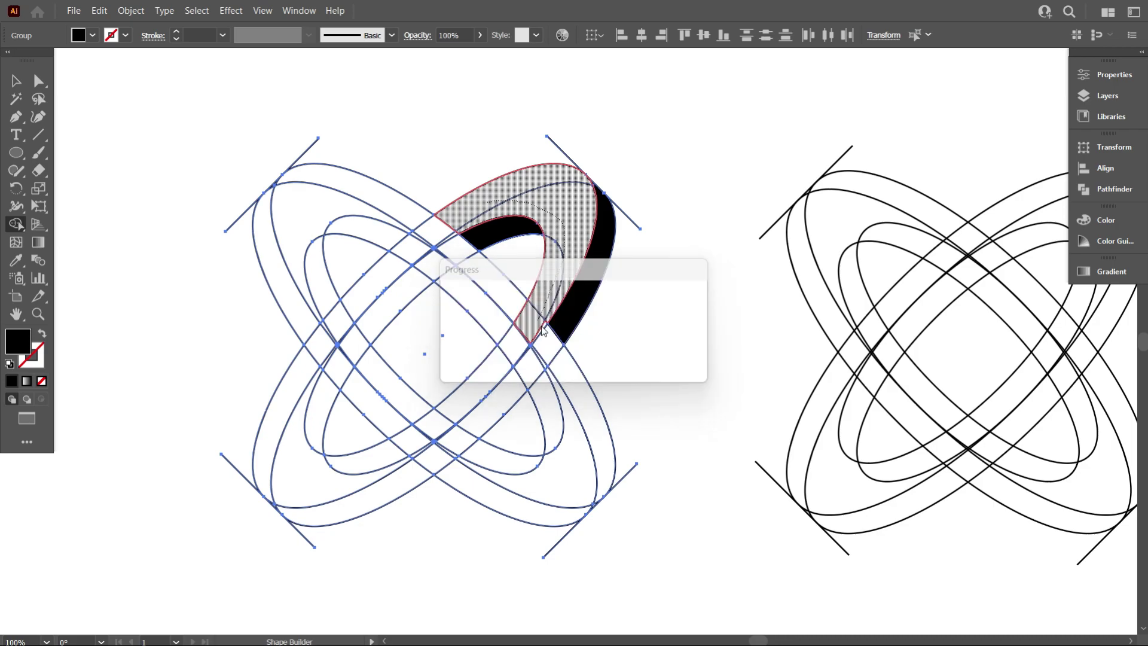
scroll(532, 299, "down", 3)
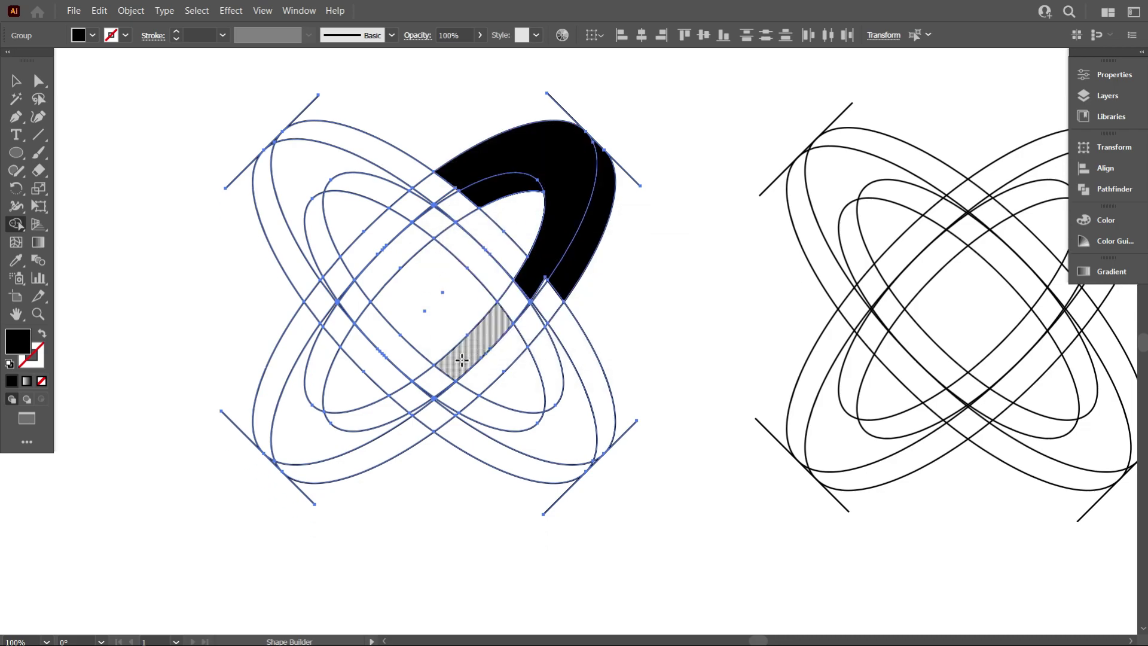
left_click_drag(480, 332, 529, 293)
scroll(531, 293, "up", 3)
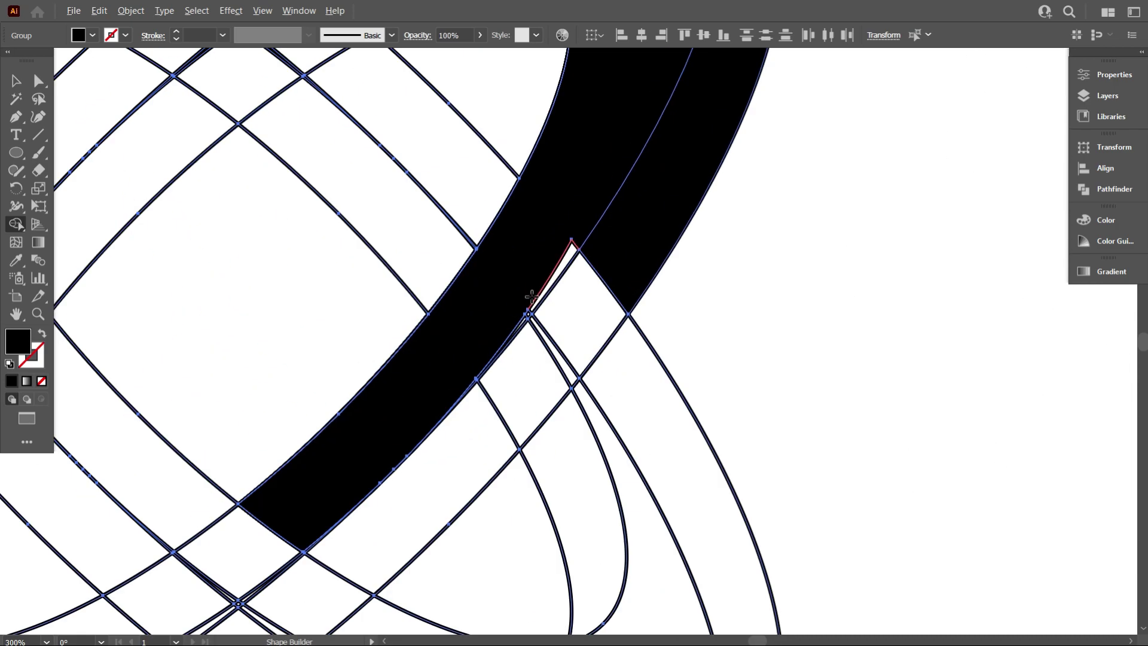
scroll(579, 213, "up", 4)
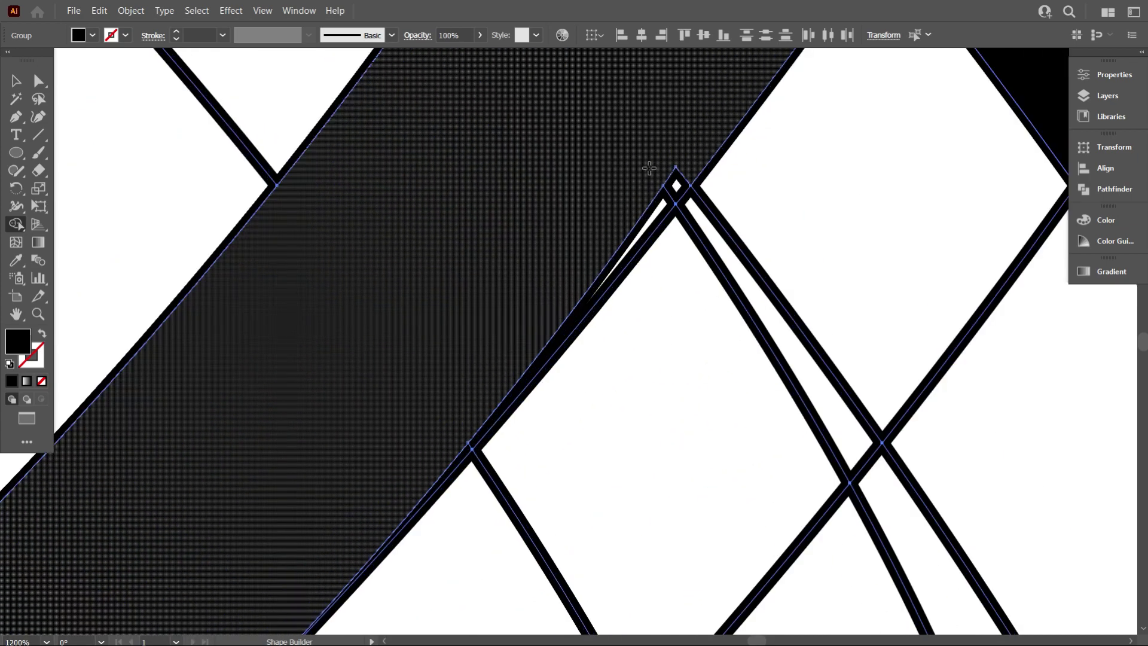
- Merge the remaining sliver, small gap and adjoining strips into the black band, widening it
mouse_move(676, 158)
left_mouse_down()
mouse_move(673, 185)
mouse_move(482, 333)
left_mouse_up()
scroll(484, 347, "down", 3)
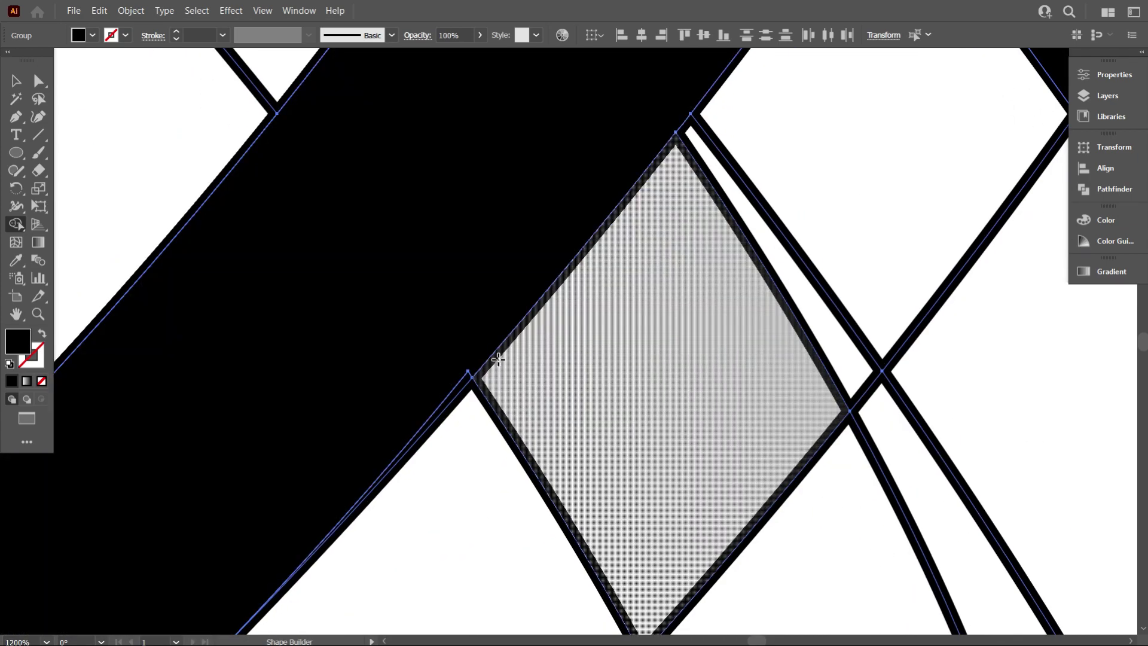
scroll(455, 346, "down", 2)
left_click(518, 241)
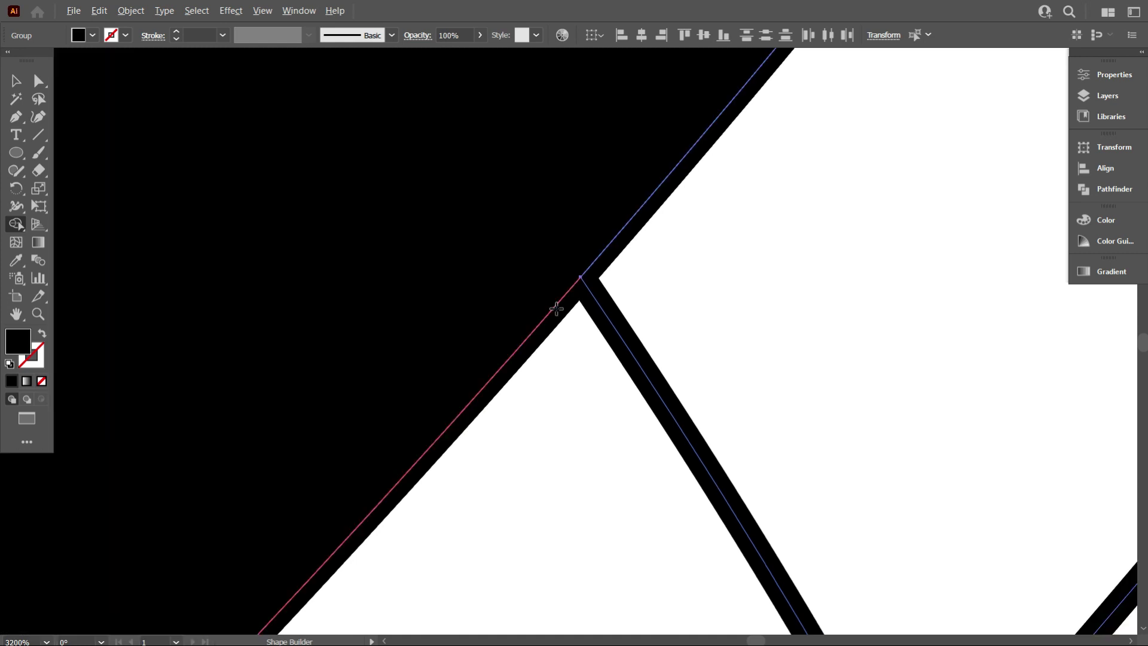
scroll(515, 392, "down", 2)
left_click_drag(515, 392, 389, 452)
scroll(389, 453, "up", 1)
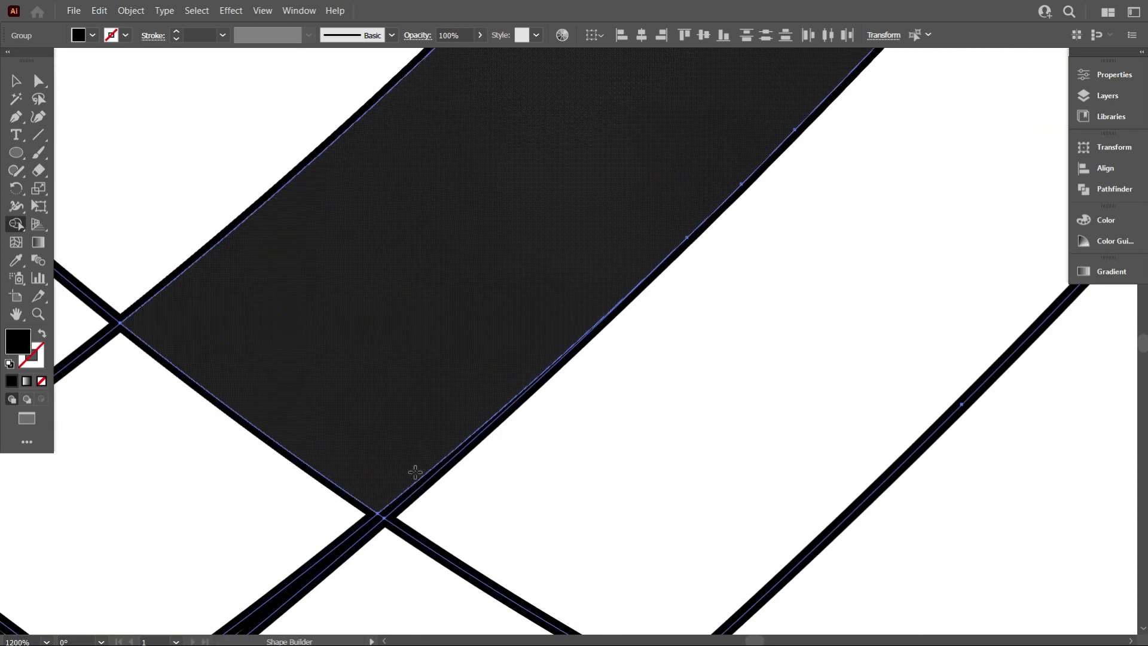
scroll(359, 465, "down", 4)
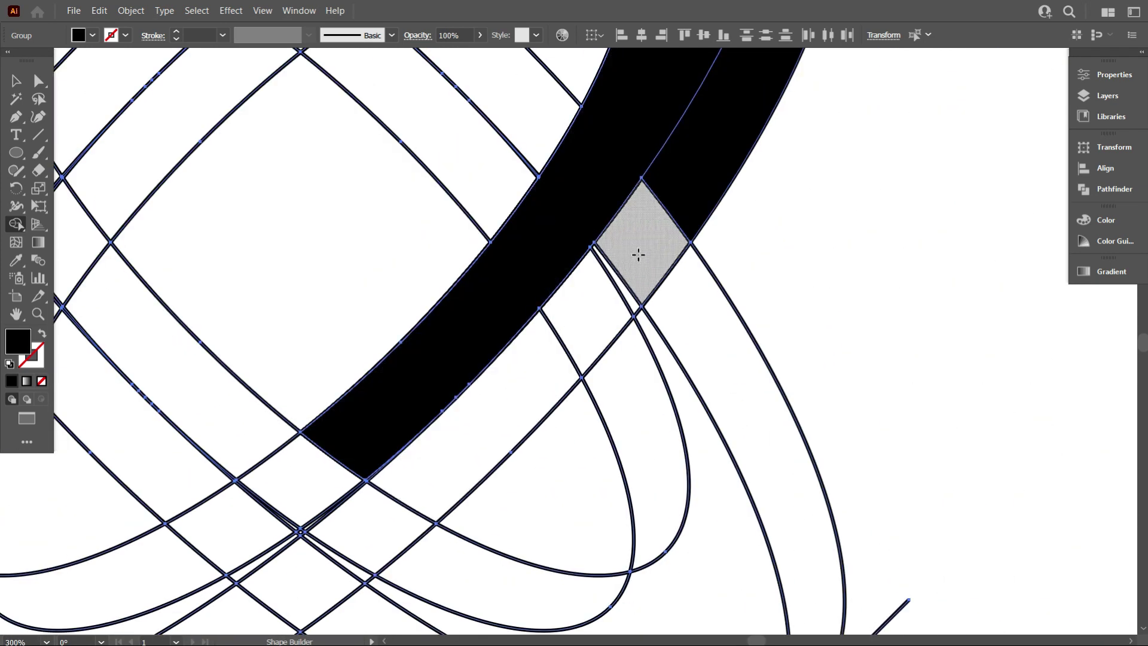
mouse_move(676, 189)
left_mouse_down()
mouse_move(520, 410)
mouse_move(397, 482)
left_mouse_up()
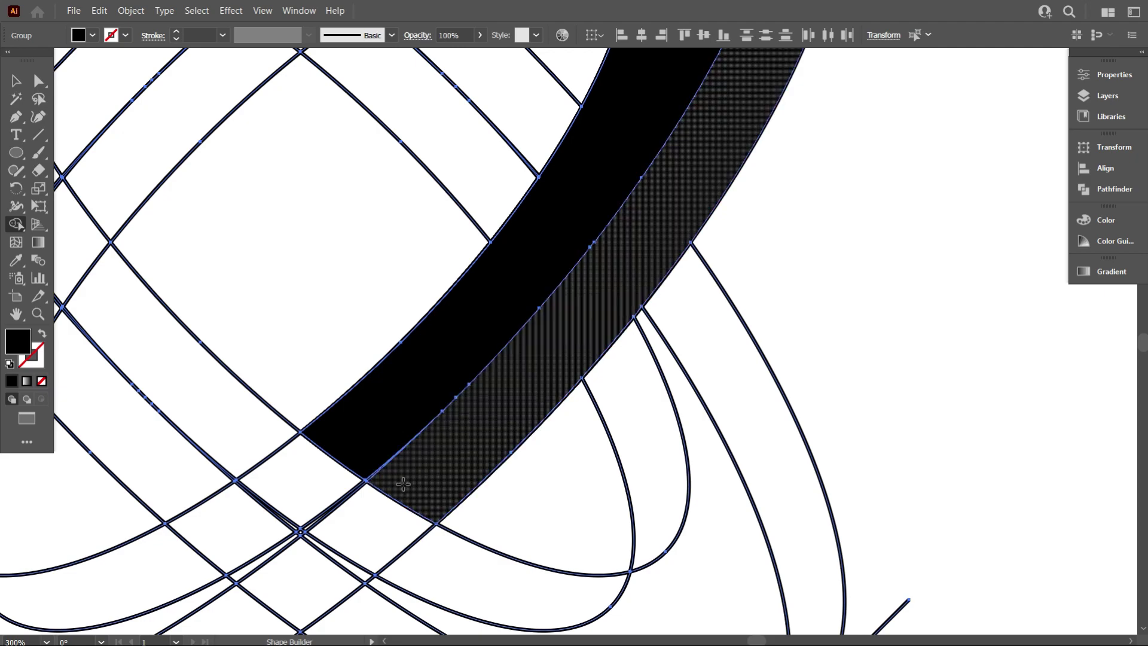
scroll(397, 482, "up", 3)
scroll(339, 478, "down", 3)
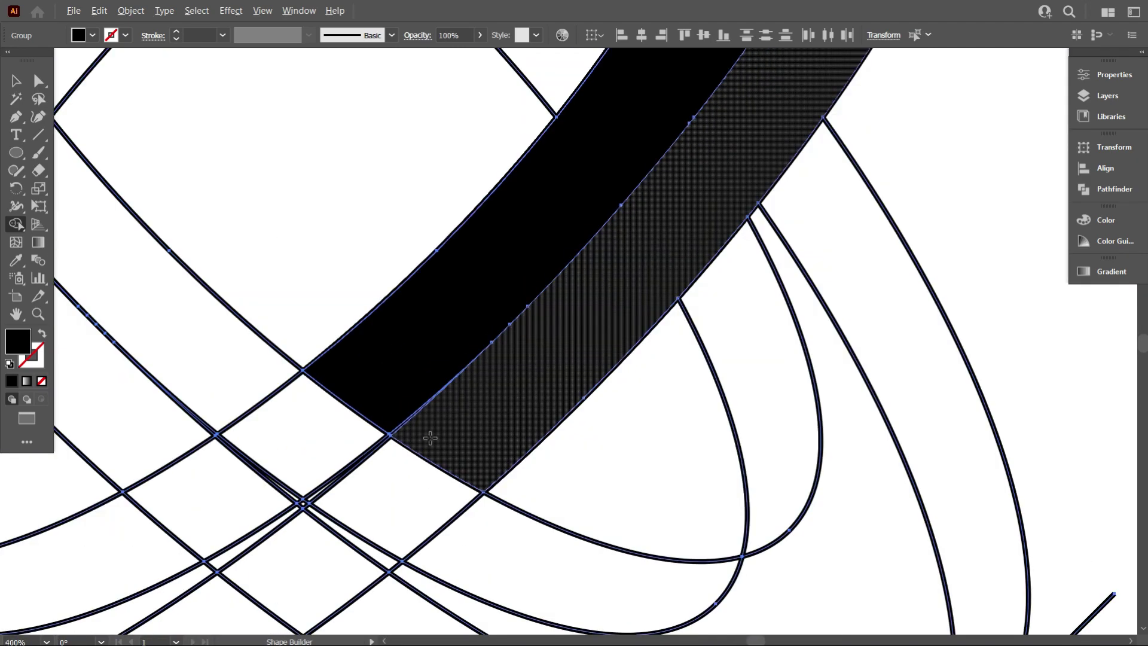
scroll(423, 441, "up", 2)
scroll(430, 472, "up", 3)
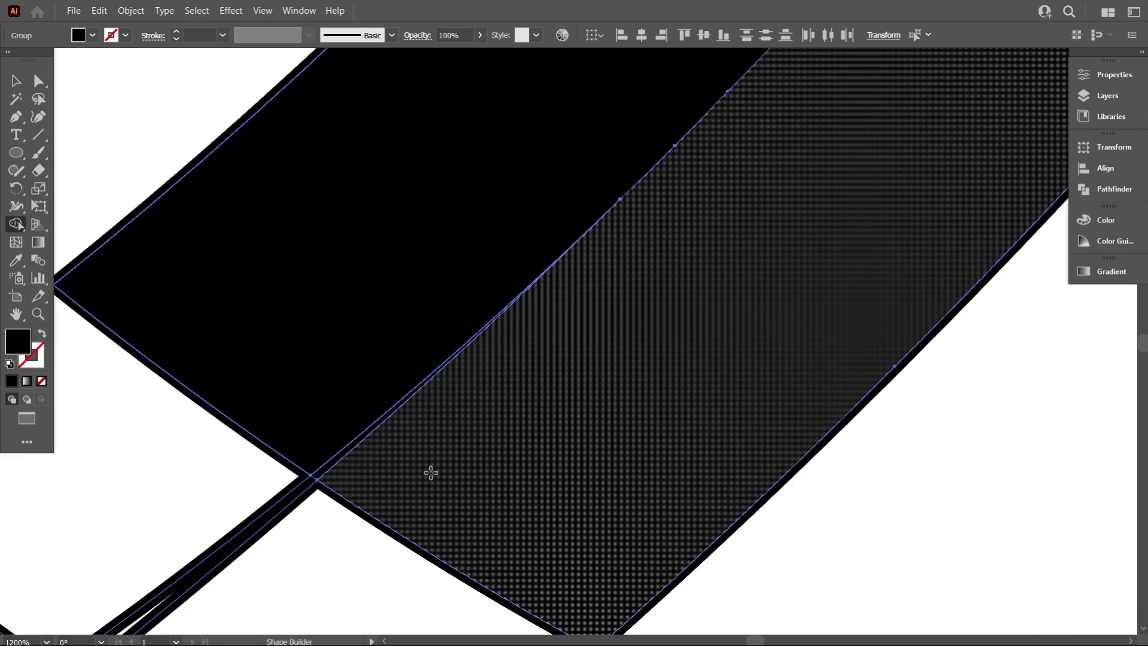
scroll(377, 463, "down", 3)
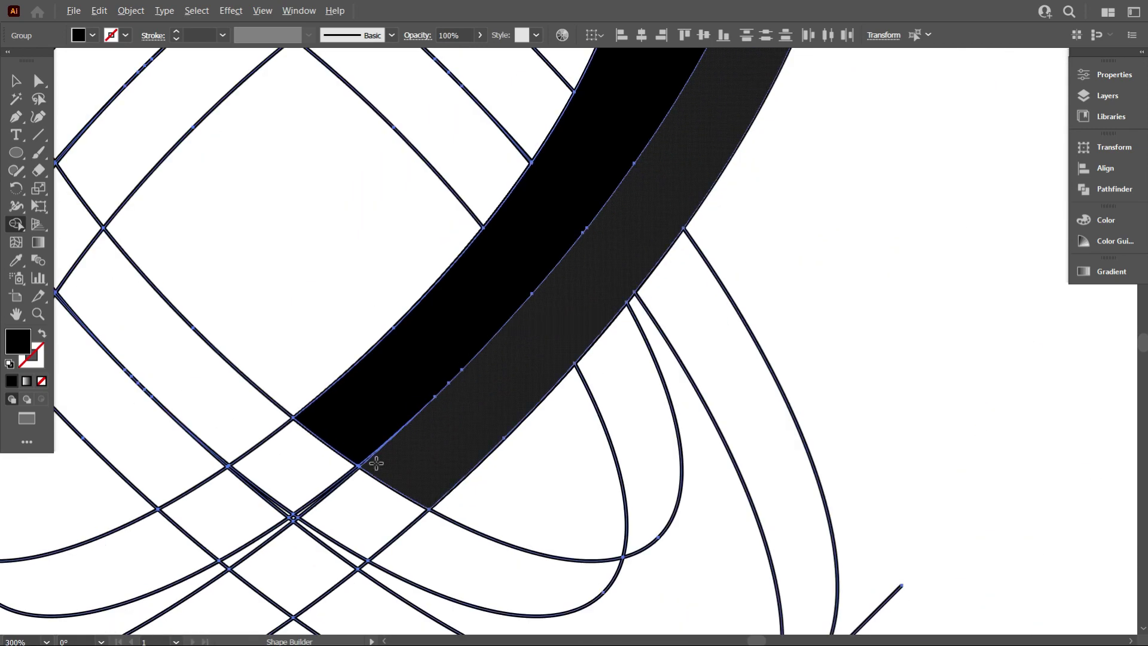
scroll(628, 317, "down", 2)
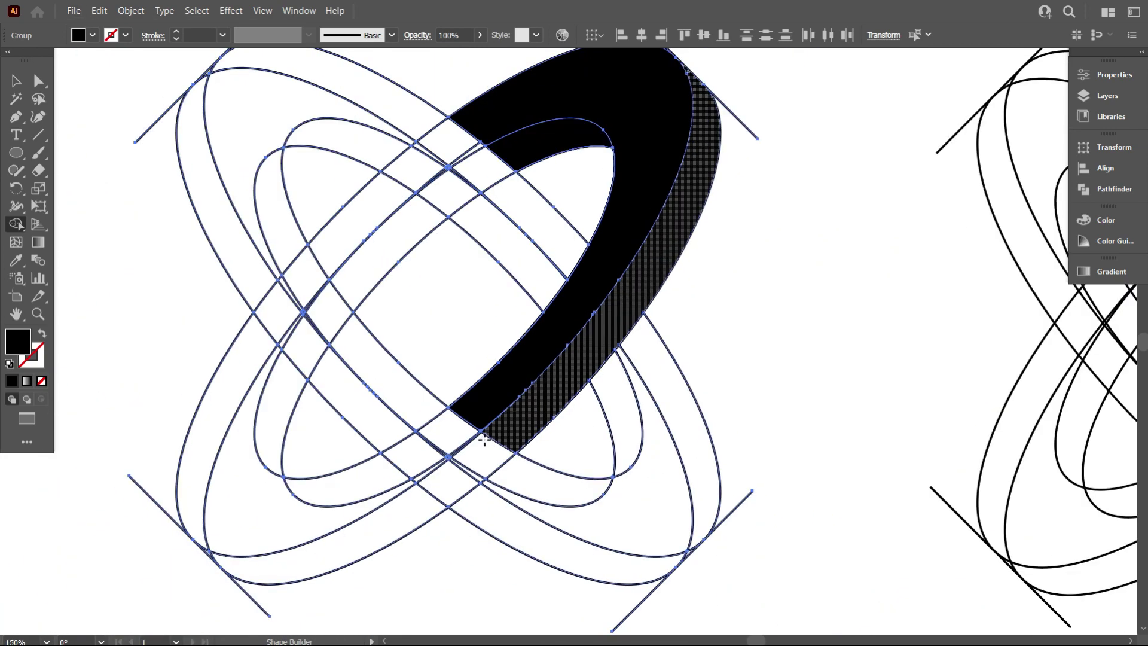
scroll(484, 440, "up", 8)
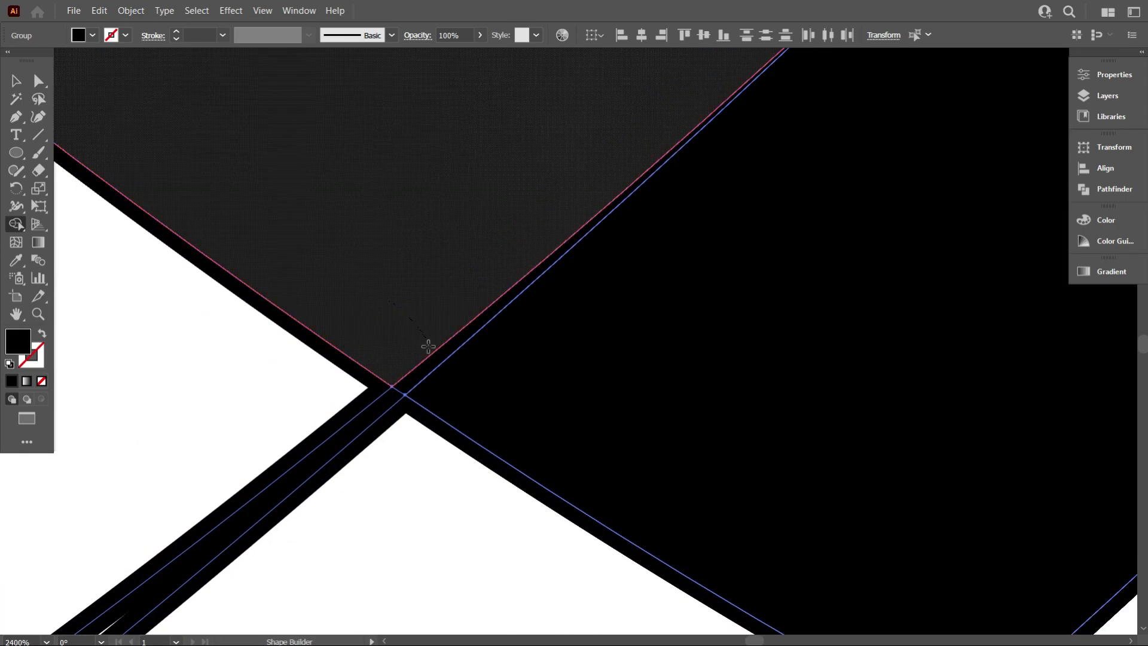
scroll(429, 345, "down", 8)
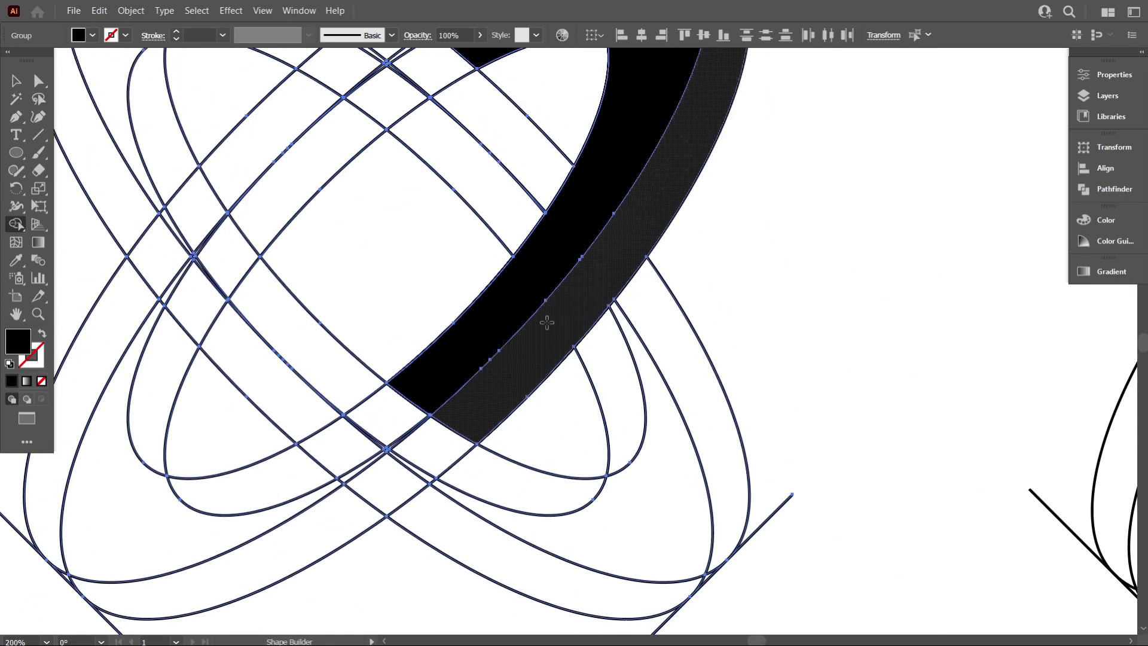
scroll(547, 322, "down", 3)
scroll(546, 215, "up", 4)
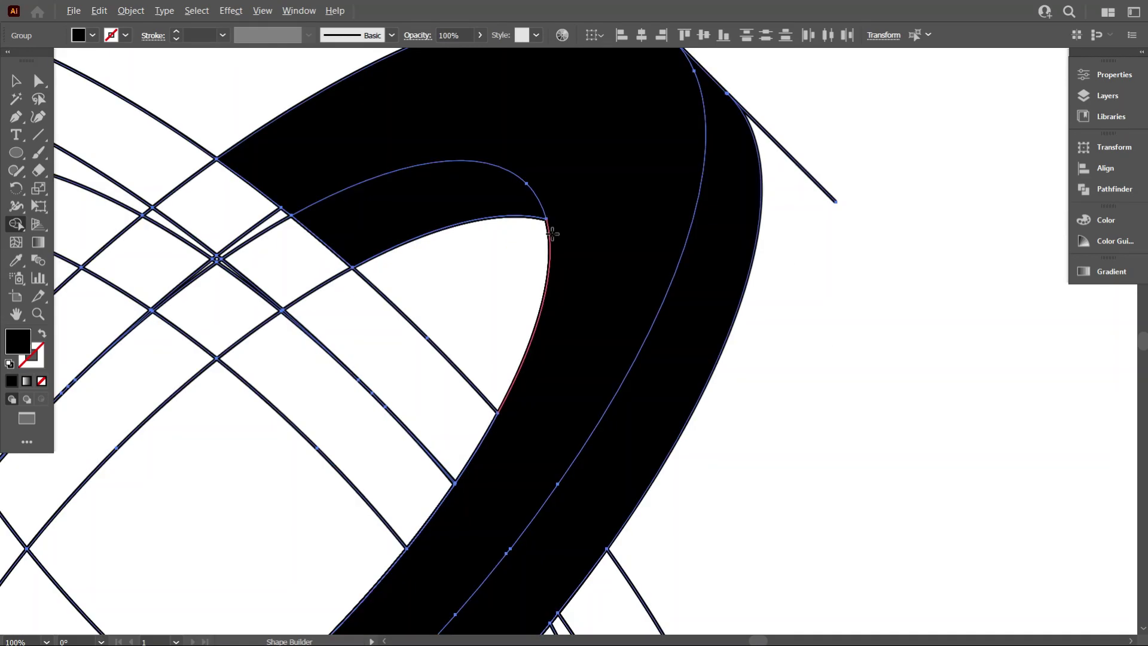
scroll(551, 233, "up", 2)
scroll(551, 233, "down", 5)
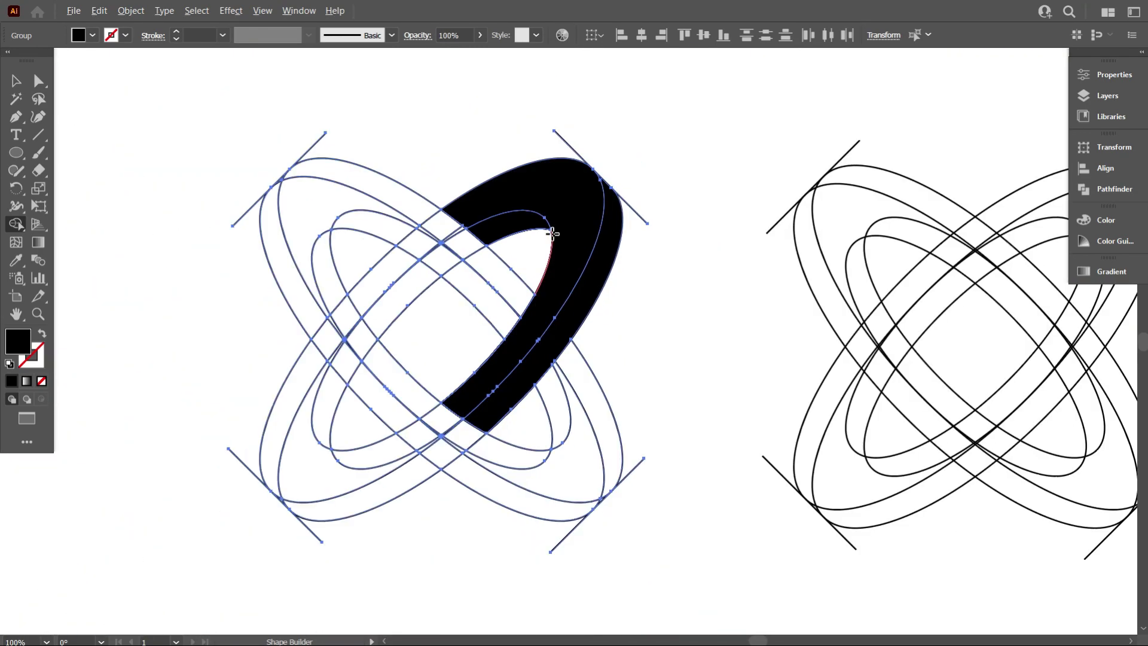
scroll(551, 233, "down", 2)
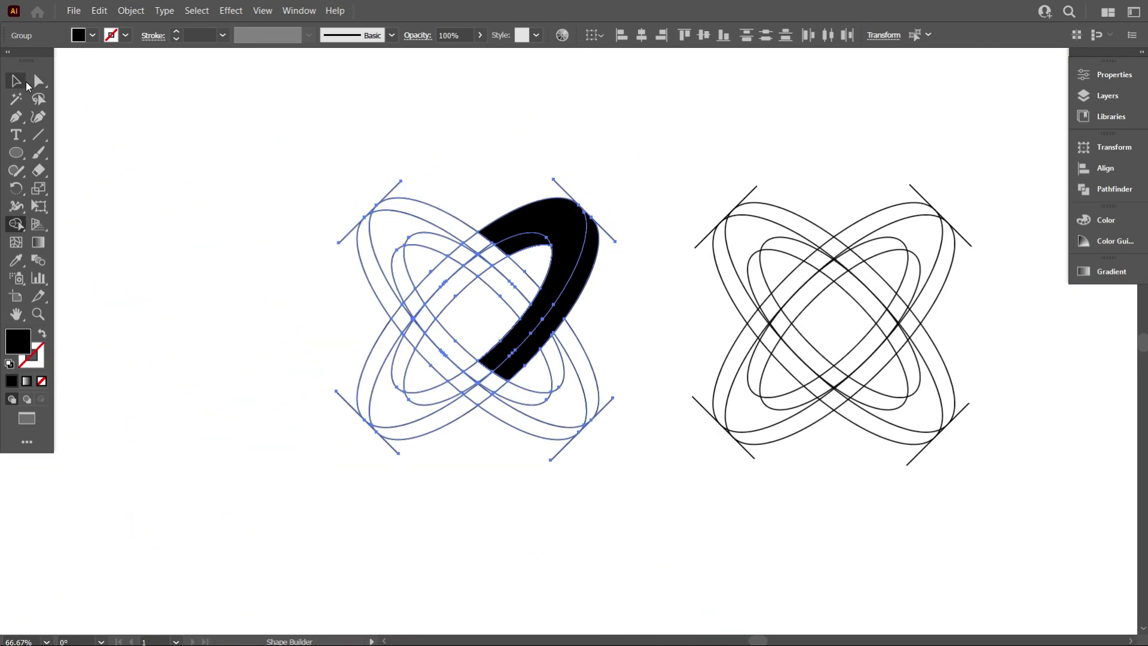
- Ungroup the left emblem's shapes
left_click(26, 84)
left_click(628, 483)
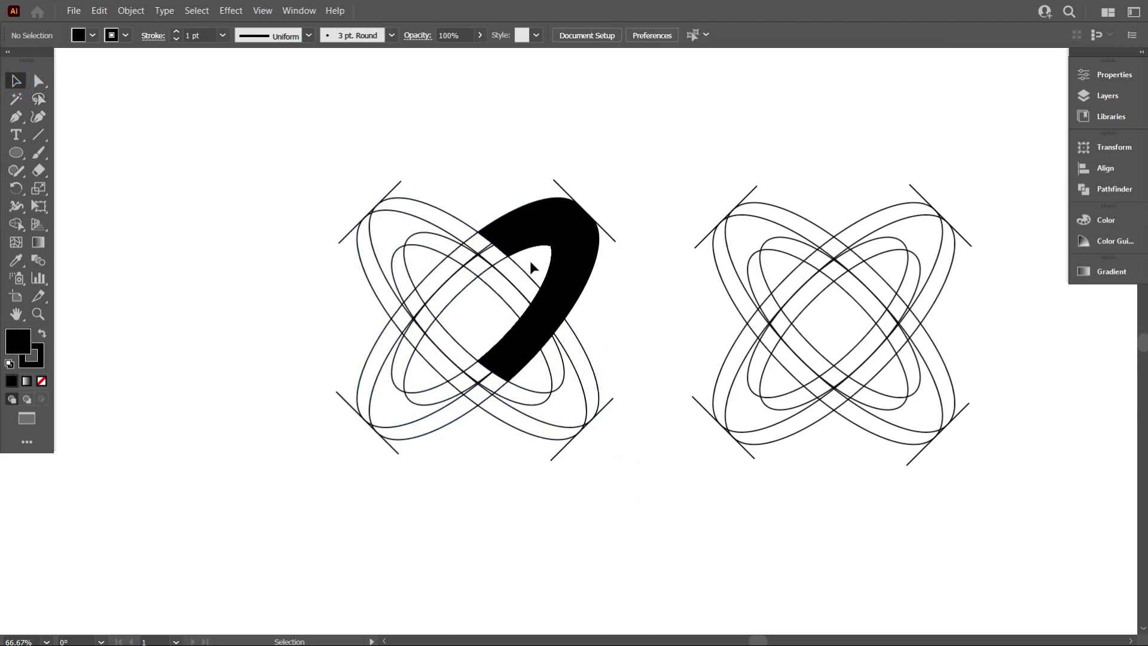
left_click(513, 247)
right_click(513, 248)
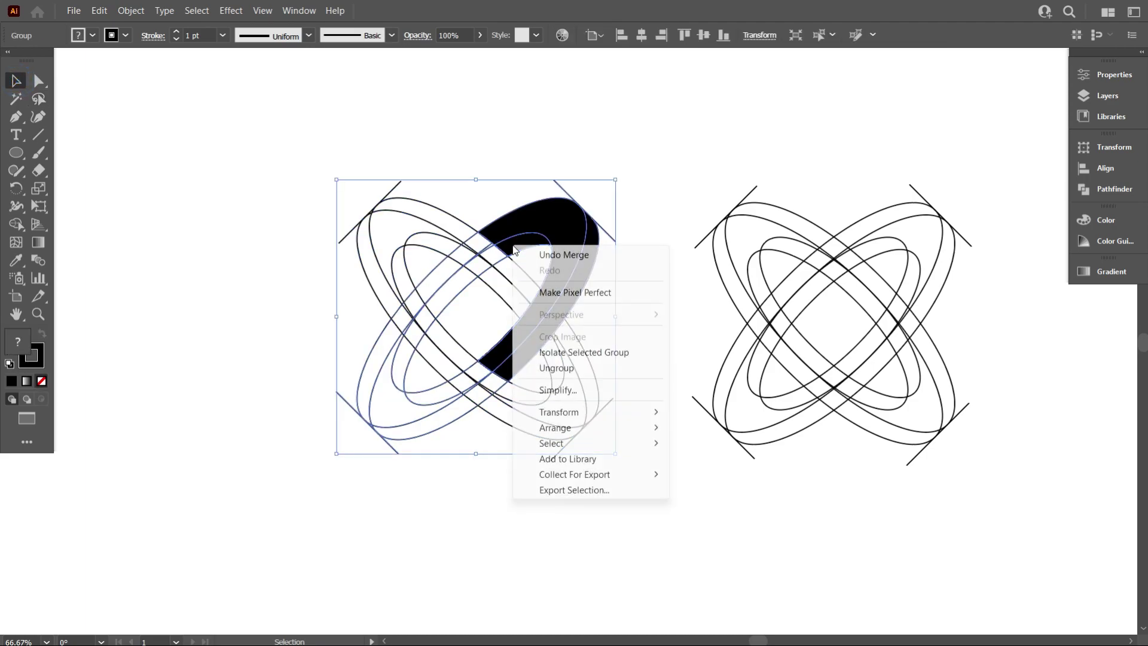
left_click(553, 367)
left_click(551, 546)
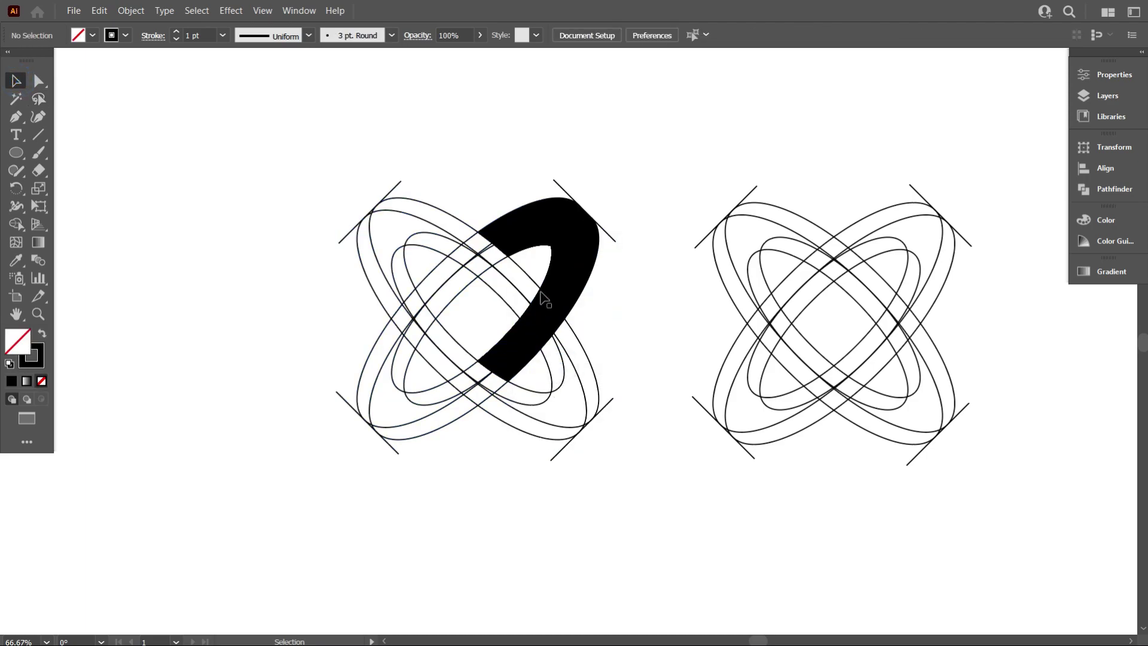
- Move the black hook shape out of the emblem to the left
left_click(518, 247)
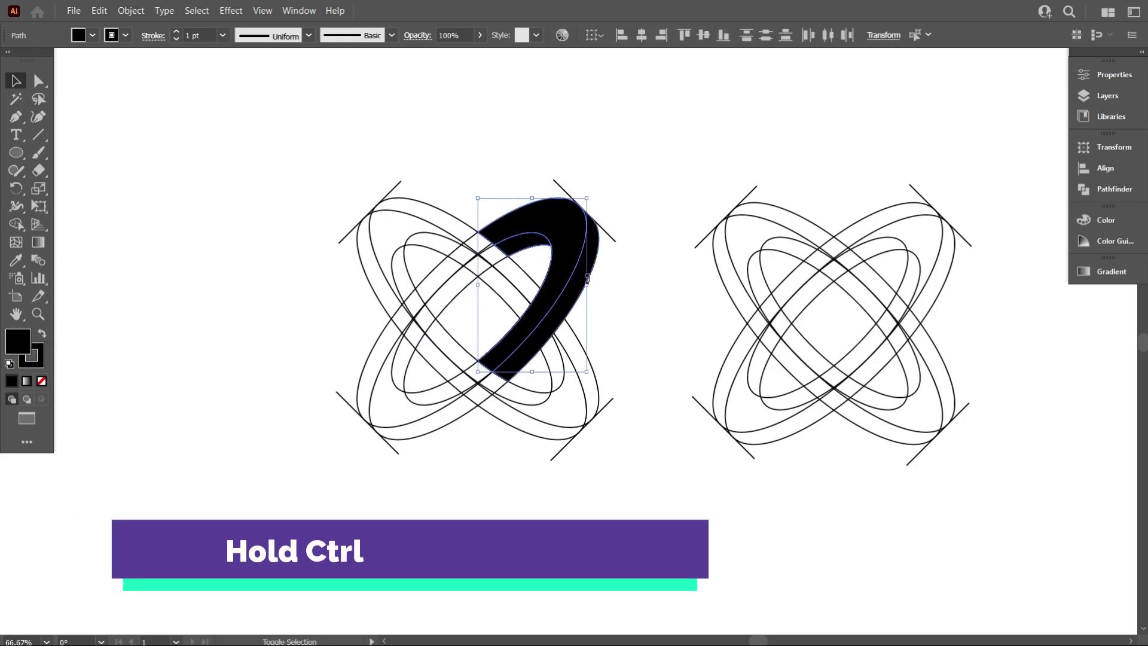
left_click(592, 250)
scroll(594, 307, "down", 1)
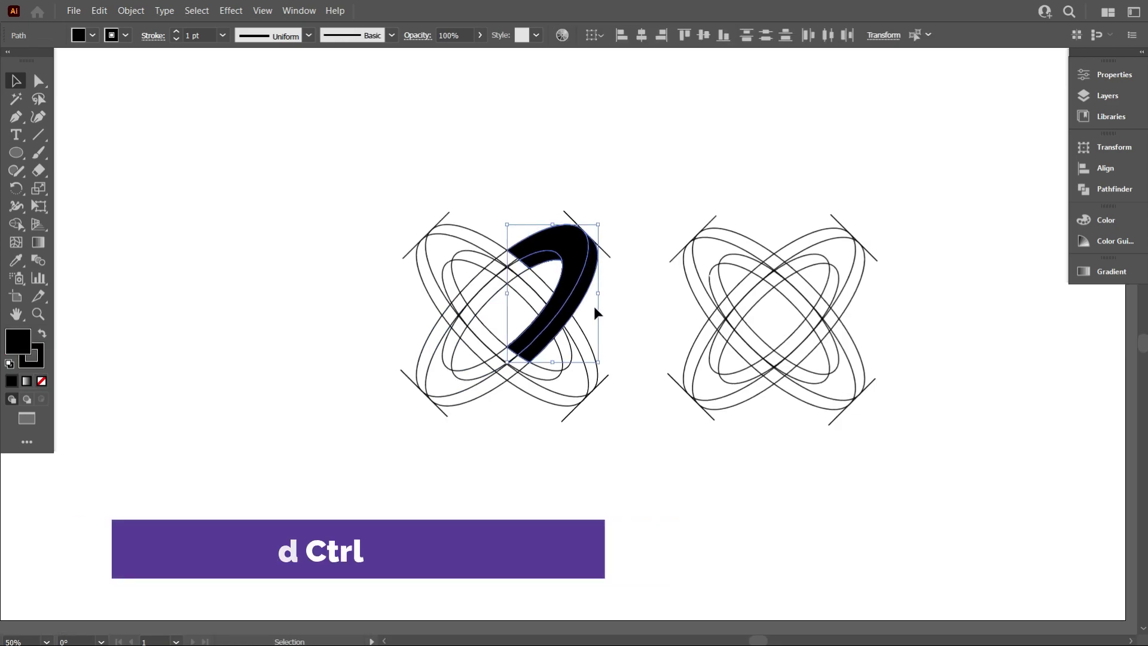
left_click_drag(568, 317, 270, 327)
left_click_drag(297, 482, 464, 479)
scroll(441, 436, "up", 2)
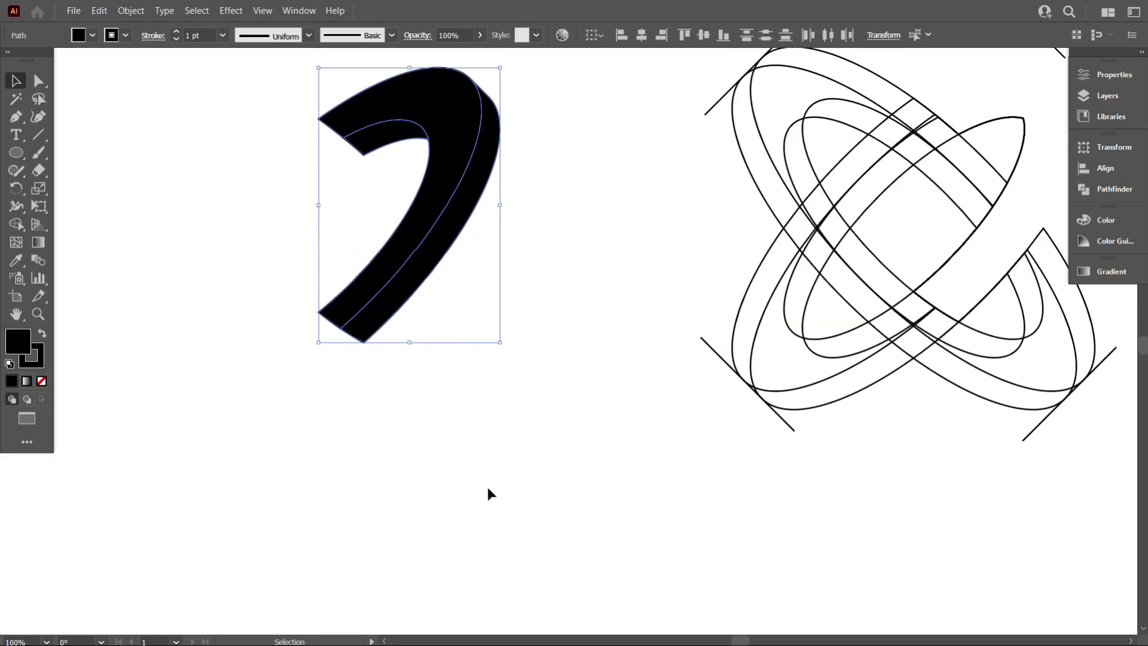
scroll(538, 484, "up", 1)
- Select all paths of the leftover middle ellipse construction
left_click(550, 486)
scroll(556, 482, "down", 1)
scroll(508, 464, "down", 1)
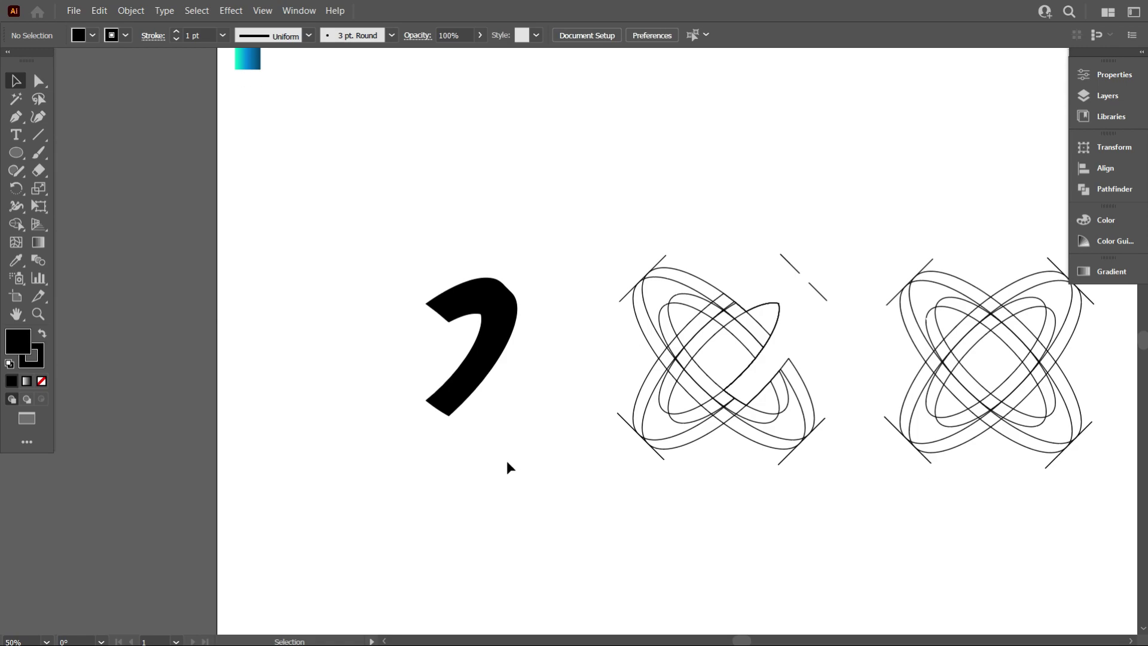
scroll(584, 430, "down", 1)
left_click_drag(658, 487, 555, 470)
left_click_drag(492, 150, 718, 494)
- Delete the leftover ellipses and move the black hook about 256 px right toward the emblem
key("Delete")
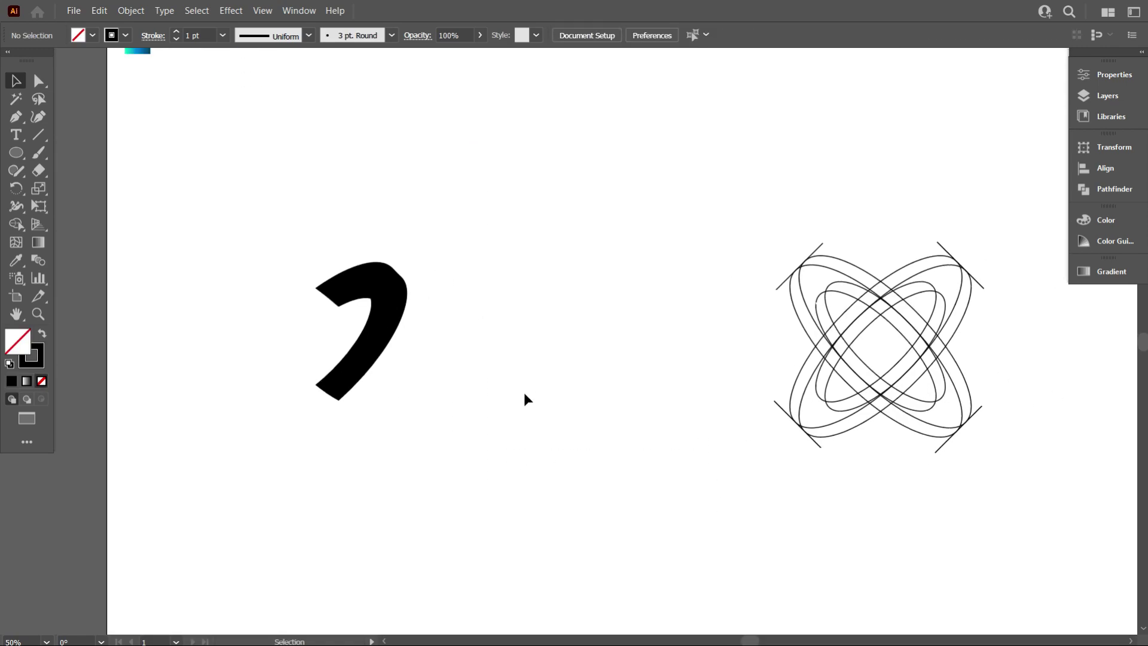
scroll(505, 389, "down", 1)
left_click_drag(628, 233, 828, 463)
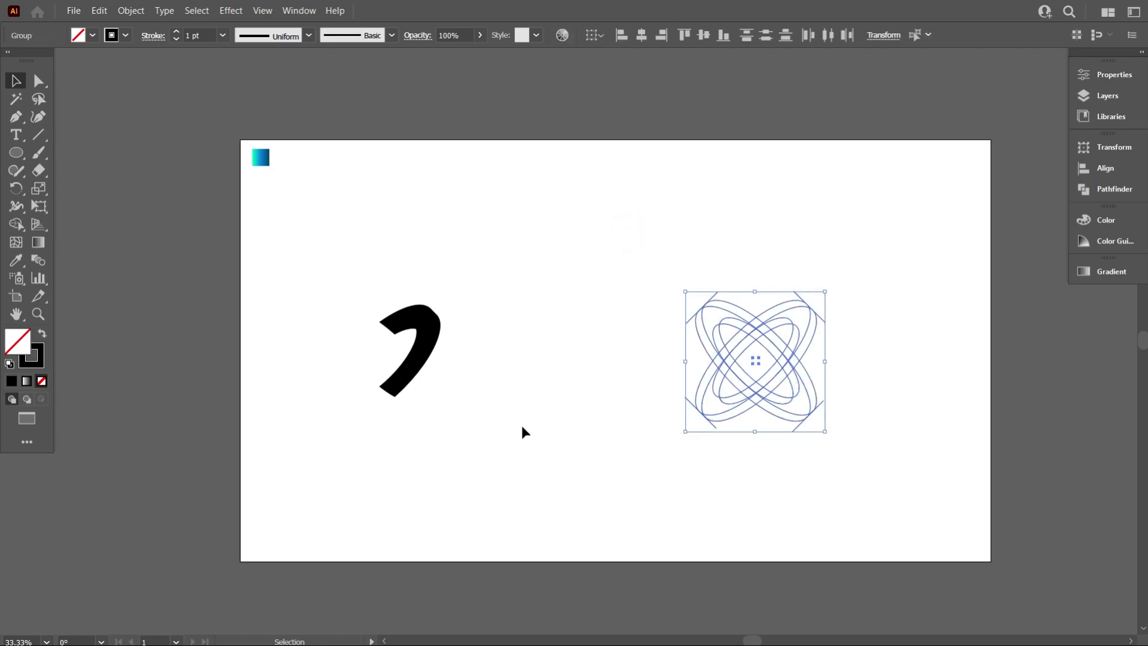
left_click_drag(540, 471, 365, 293)
left_click_drag(421, 350, 532, 346)
scroll(529, 357, "up", 2)
scroll(494, 470, "up", 1)
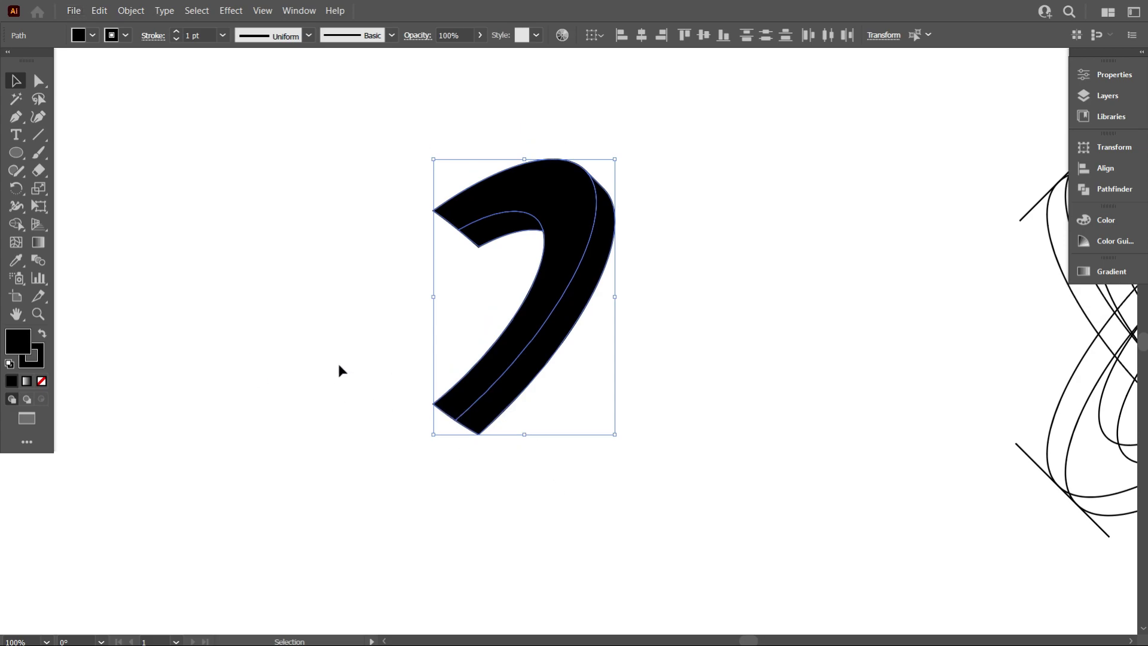
scroll(445, 372, "down", 2)
scroll(442, 368, "down", 1)
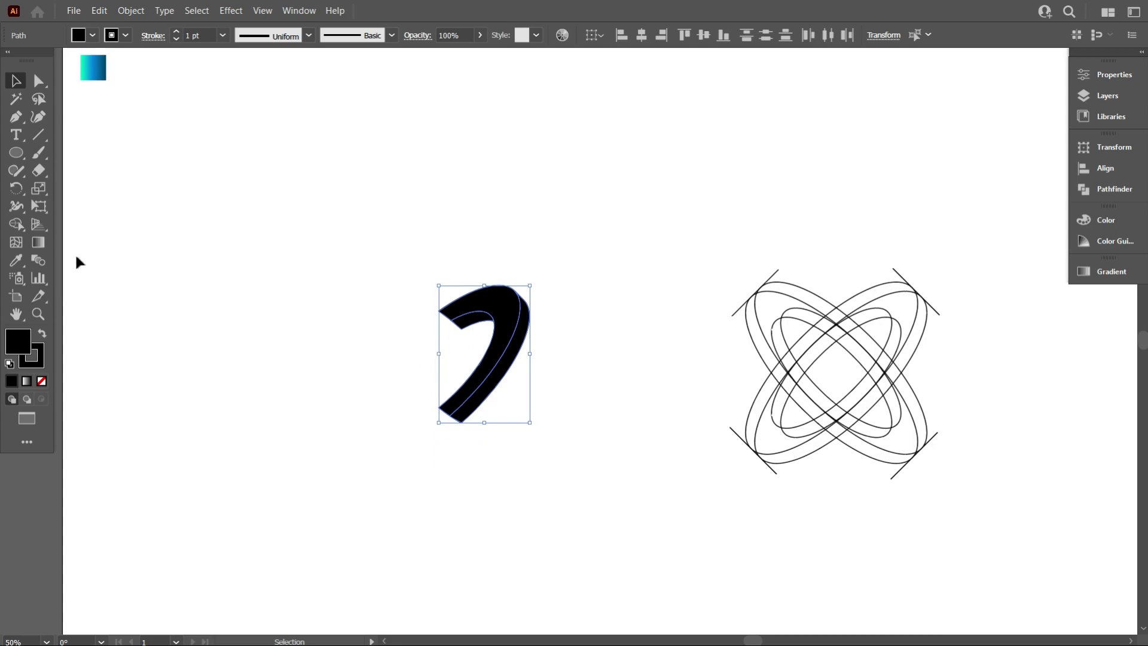
- Apply the swatch's teal-to-blue gradient to the hook with the Eyedropper, replacing the black fill
left_click(16, 260)
scroll(148, 209, "up", 1)
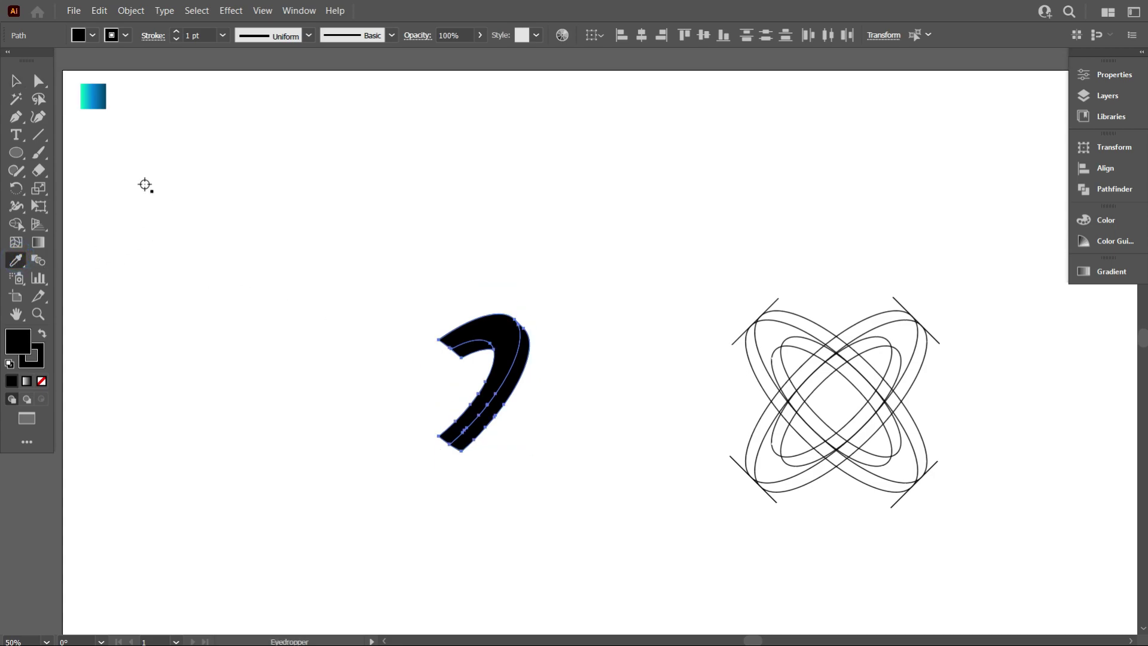
left_click(96, 95)
key("v")
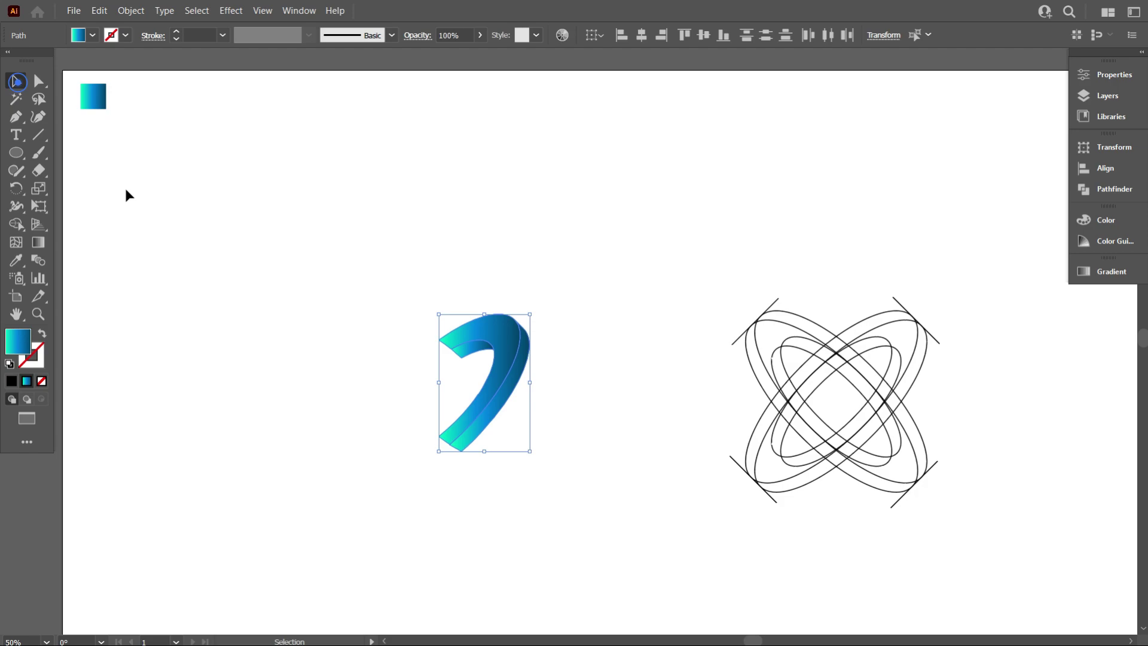
left_click(203, 270)
scroll(463, 409, "up", 1)
scroll(496, 403, "down", 1)
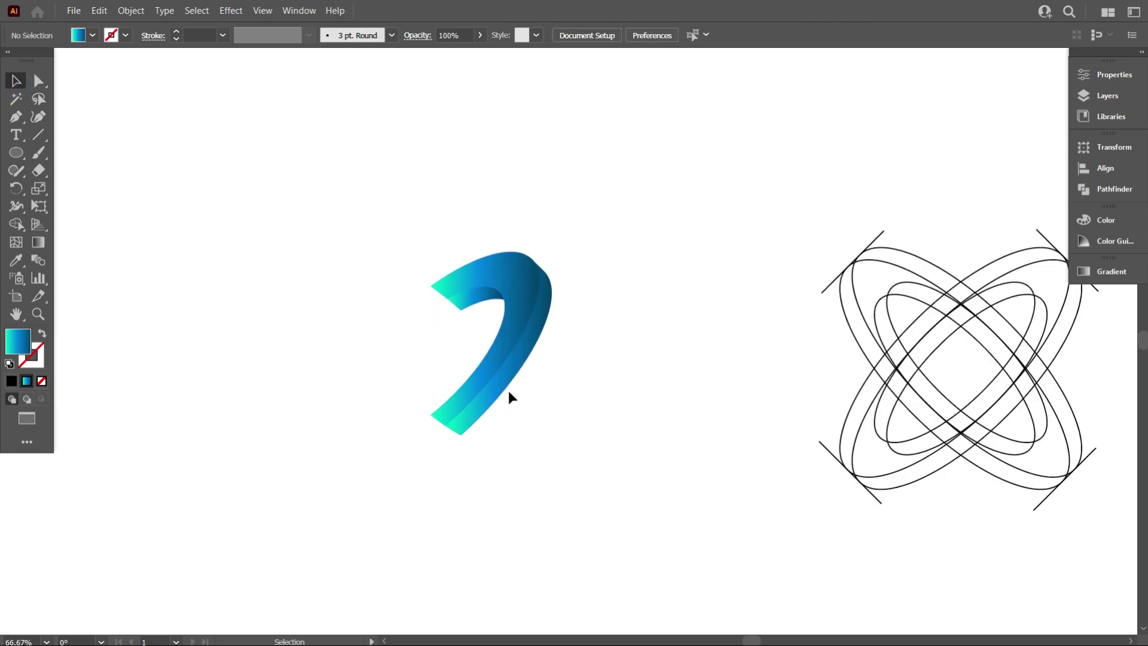
scroll(546, 450, "up", 1)
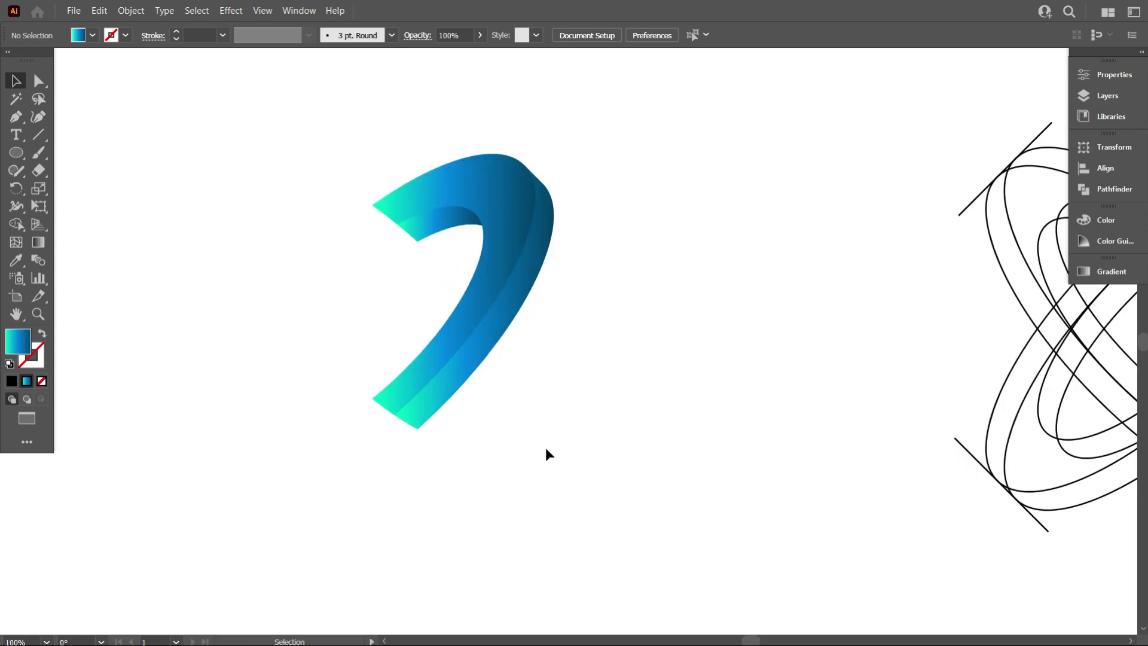
scroll(545, 448, "up", 1)
- Redraw the front face's gradient so it runs from the hook's top downward
left_click(463, 217)
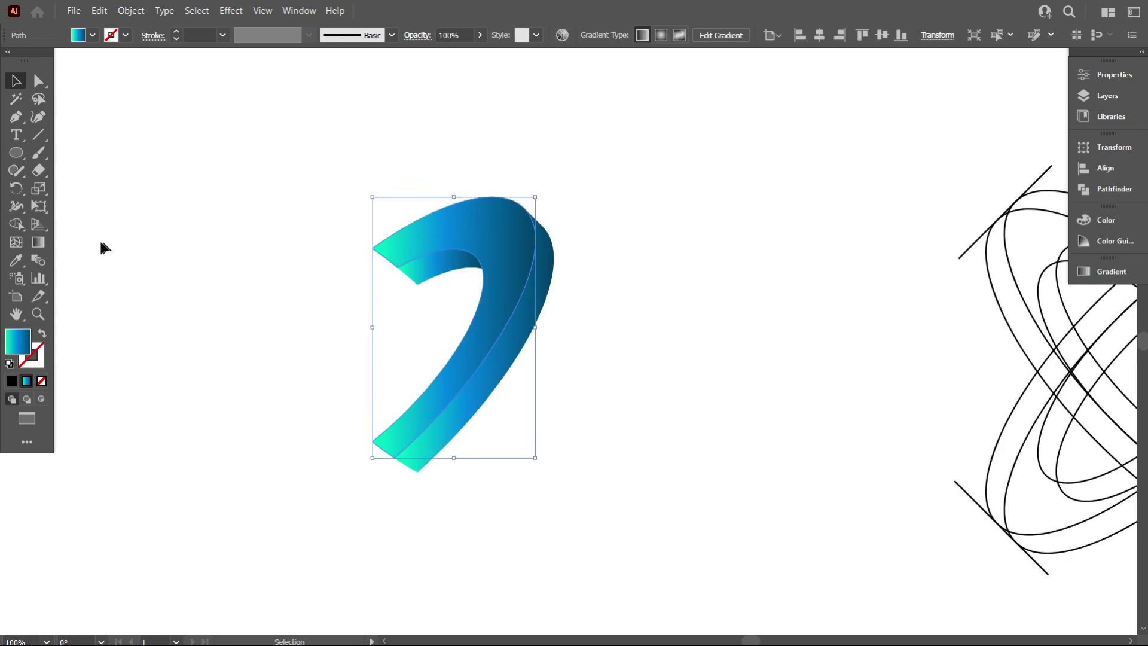
left_click(39, 242)
left_click_drag(507, 205, 411, 540)
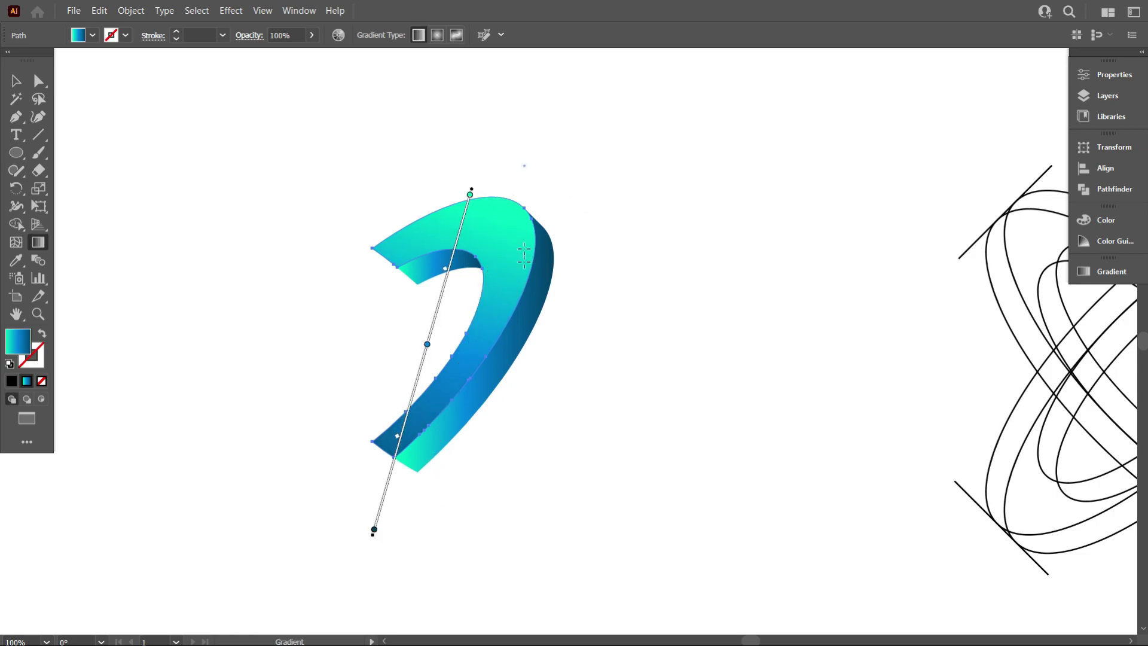
left_click_drag(495, 149, 333, 561)
scroll(541, 394, "down", 2)
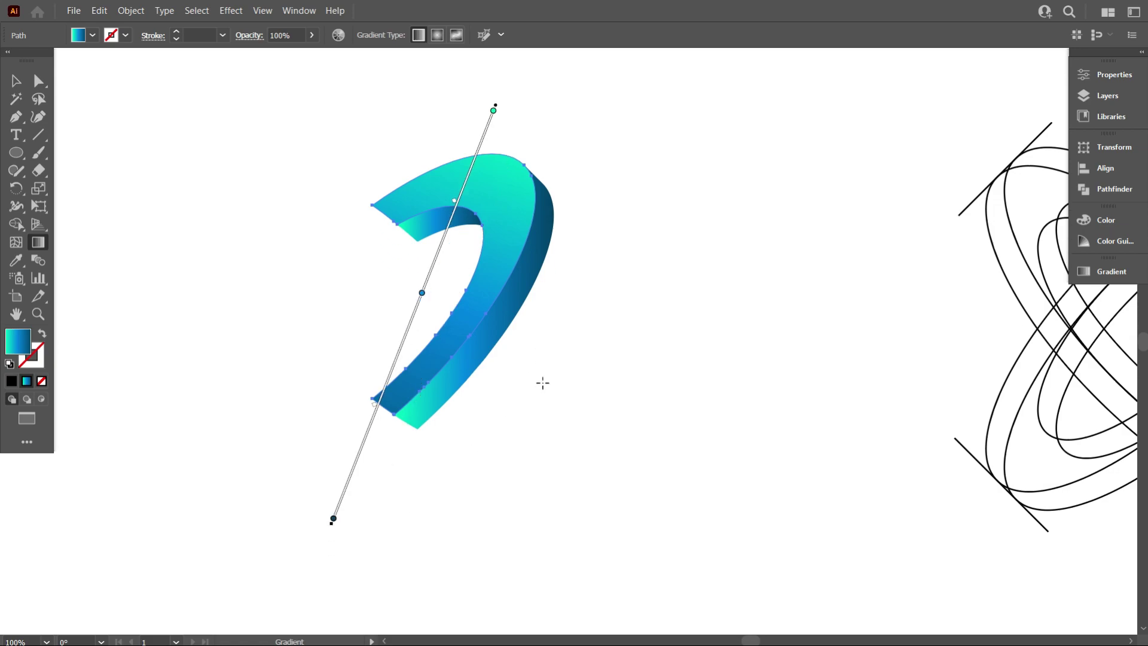
- Give the hook's side face a new diagonal gradient, shifted up and left
key("ctrl")
left_click(543, 229, "ctrl")
mouse_move(606, 168)
left_mouse_down()
mouse_move(522, 384)
mouse_move(459, 487)
left_mouse_up()
left_click_drag(503, 419, 454, 398)
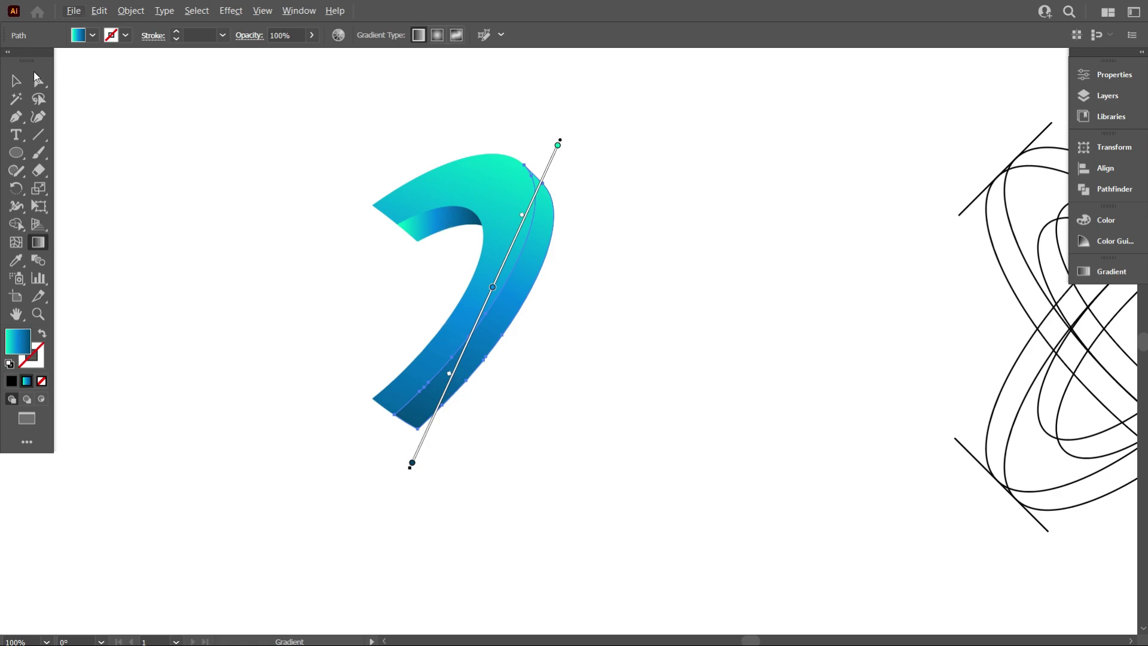
left_click(16, 80)
left_click(116, 179)
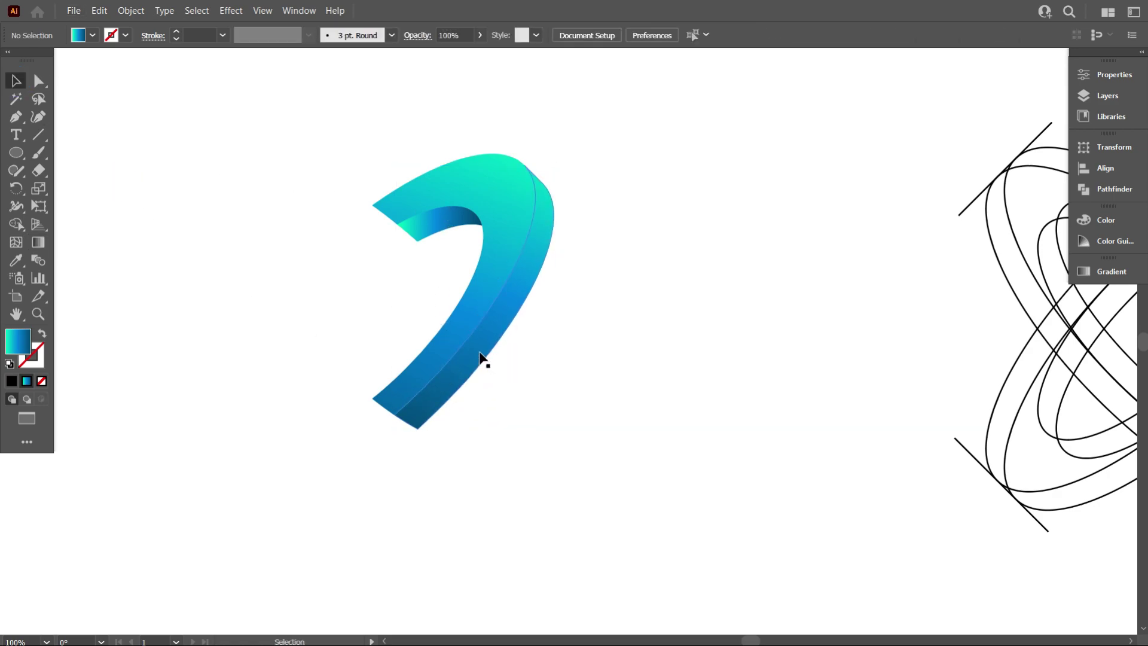
- Redraw the front face gradient from top-right down to bottom-left
left_click(480, 357)
left_click(39, 242)
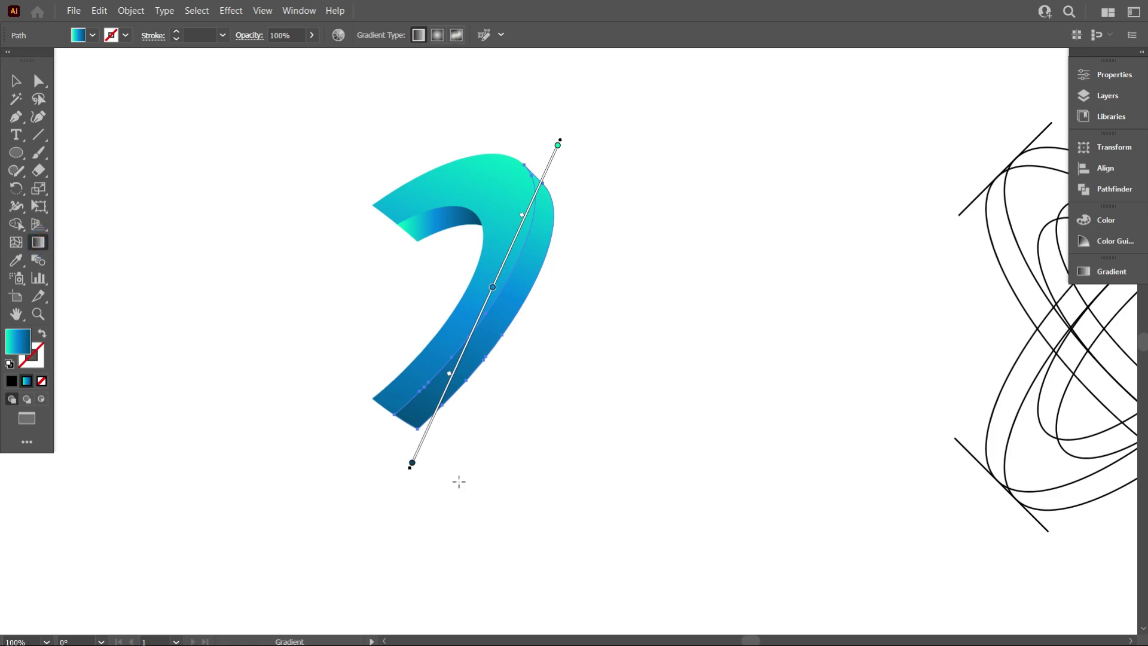
left_click_drag(601, 115, 424, 505)
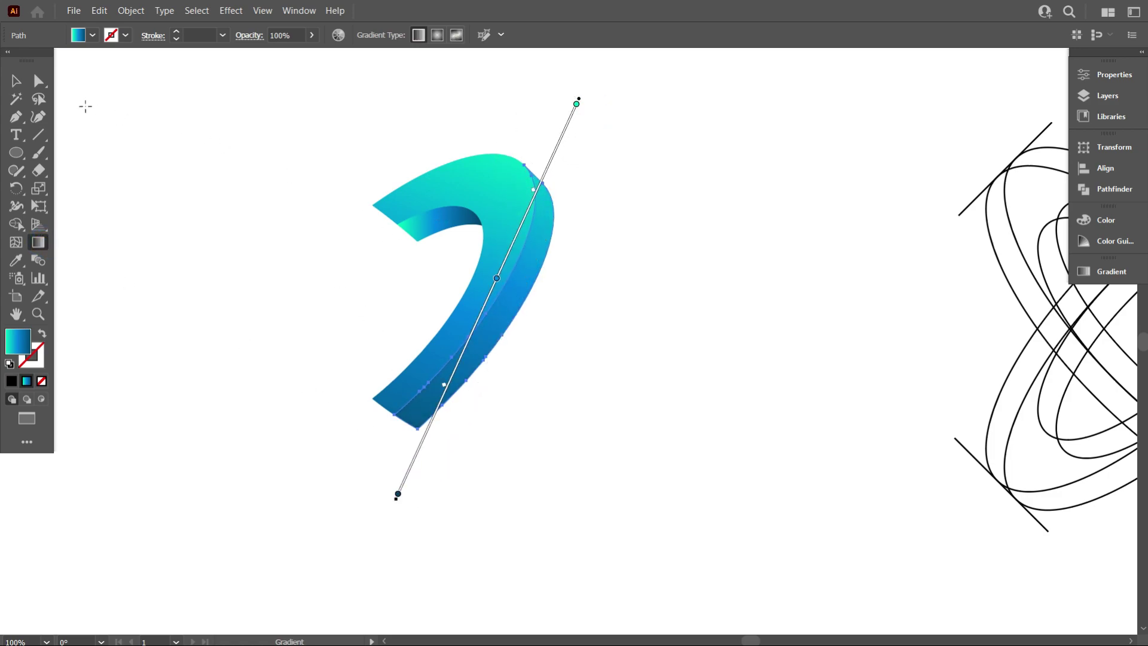
left_click(16, 81)
- Redraw the inner fold's gradient horizontally so blue blends into the surrounding teal, then review the piece
left_click(156, 223)
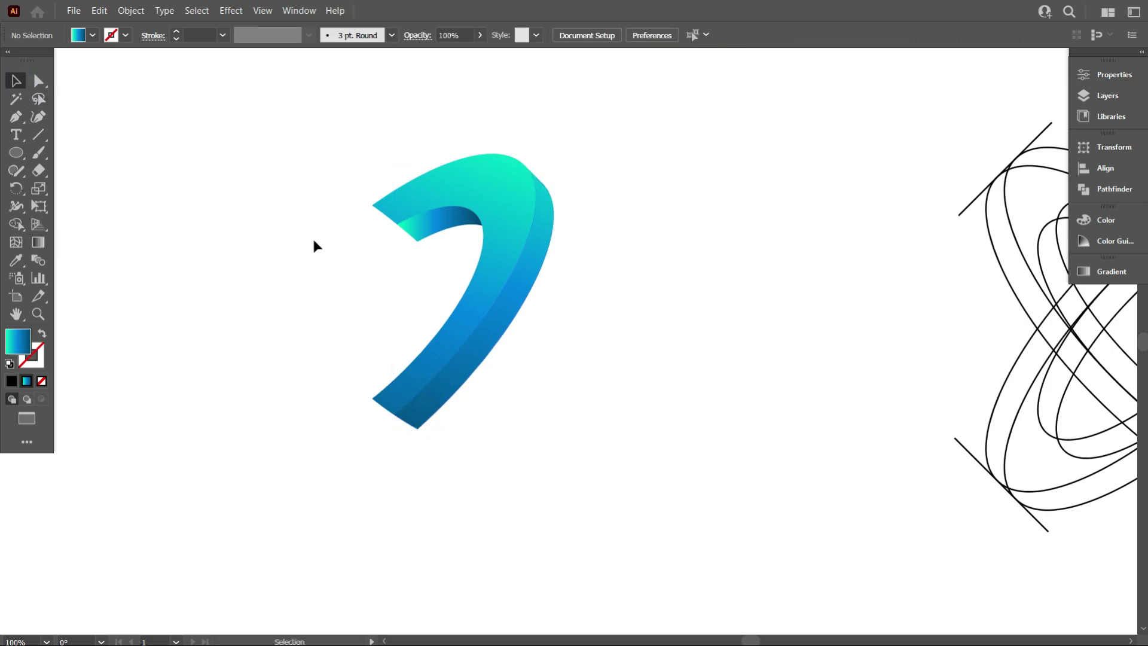
left_click(438, 233)
left_click(38, 242)
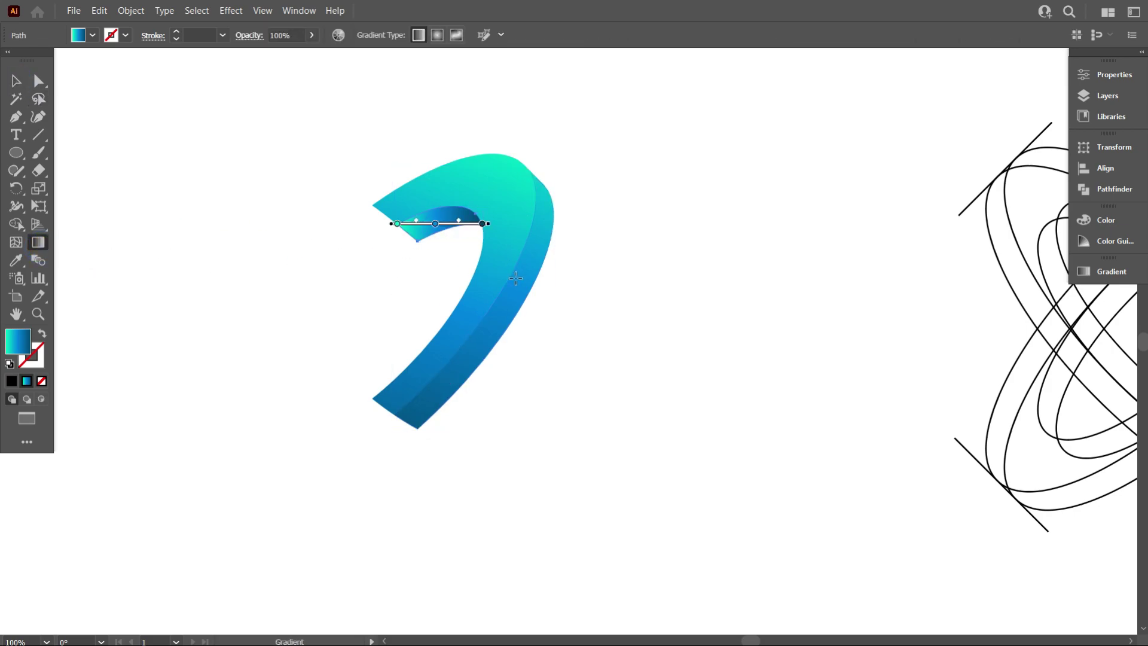
left_click_drag(518, 278, 554, 251)
left_click(11, 87)
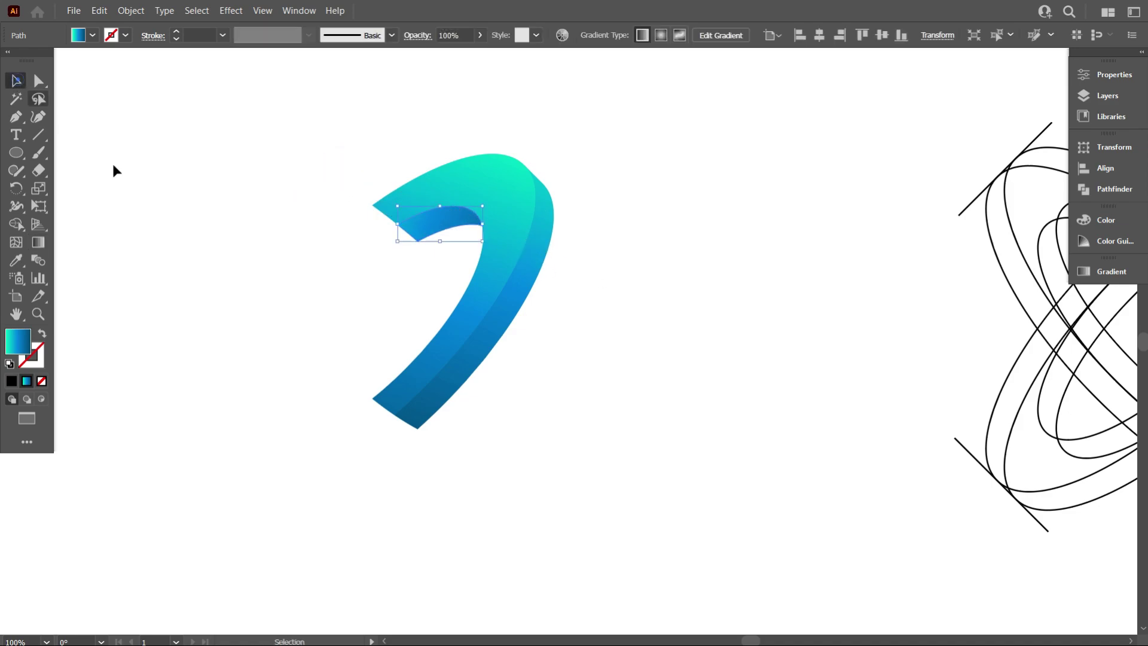
left_click(271, 297)
scroll(462, 399, "down", 2)
scroll(444, 414, "up", 1)
scroll(383, 485, "up", 1)
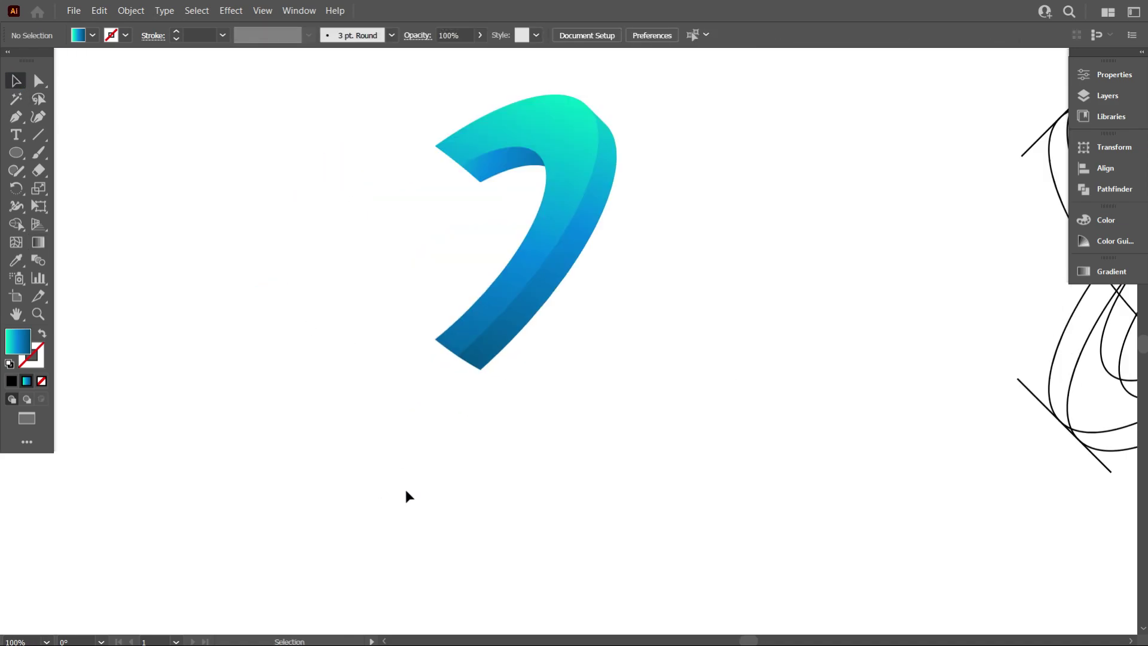
scroll(478, 485, "down", 2)
scroll(534, 457, "up", 2)
scroll(562, 458, "up", 1)
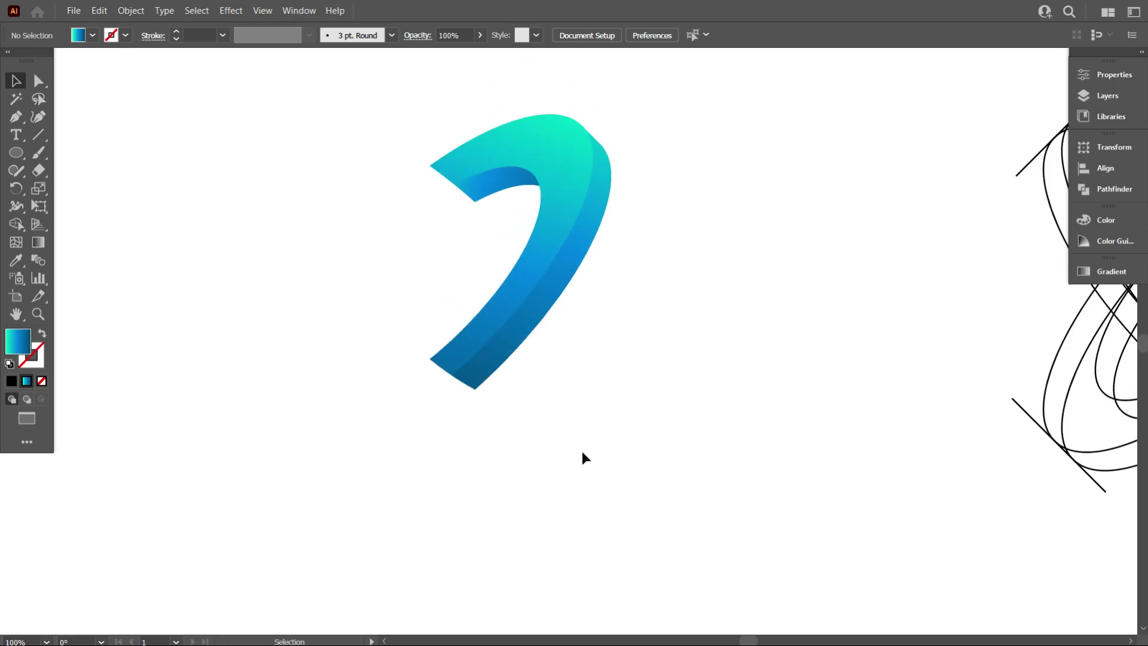
- Marquee-select the hook-shaped ribbon piece and group its parts
scroll(584, 458, "down", 1)
left_click_drag(685, 487, 468, 215)
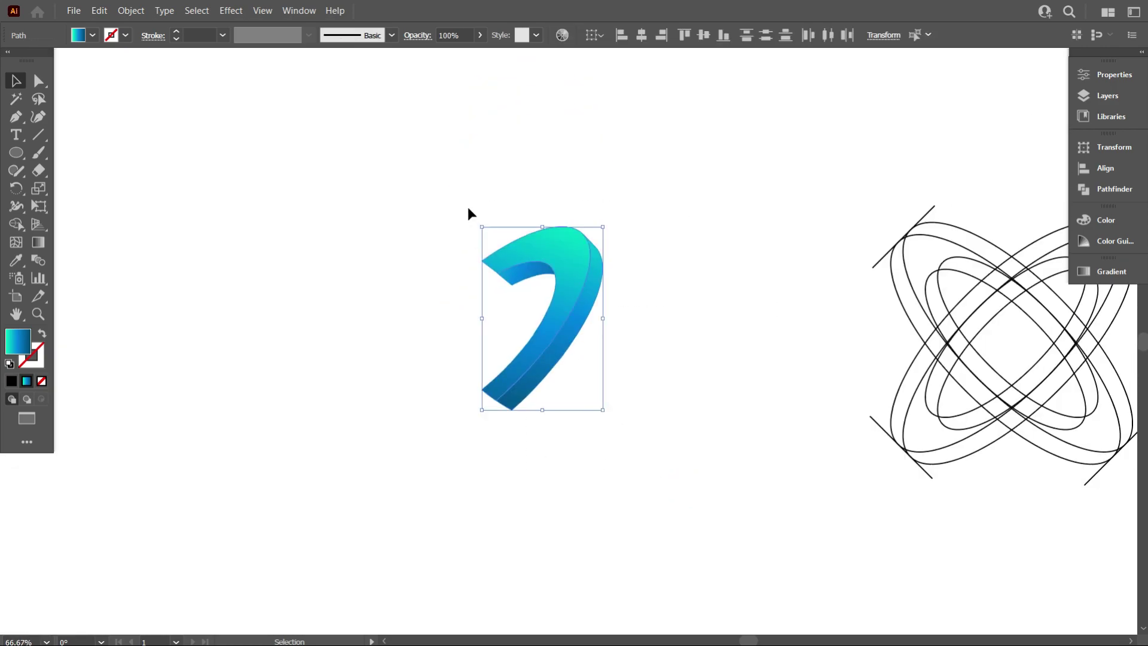
right_click(577, 239)
left_click(626, 337)
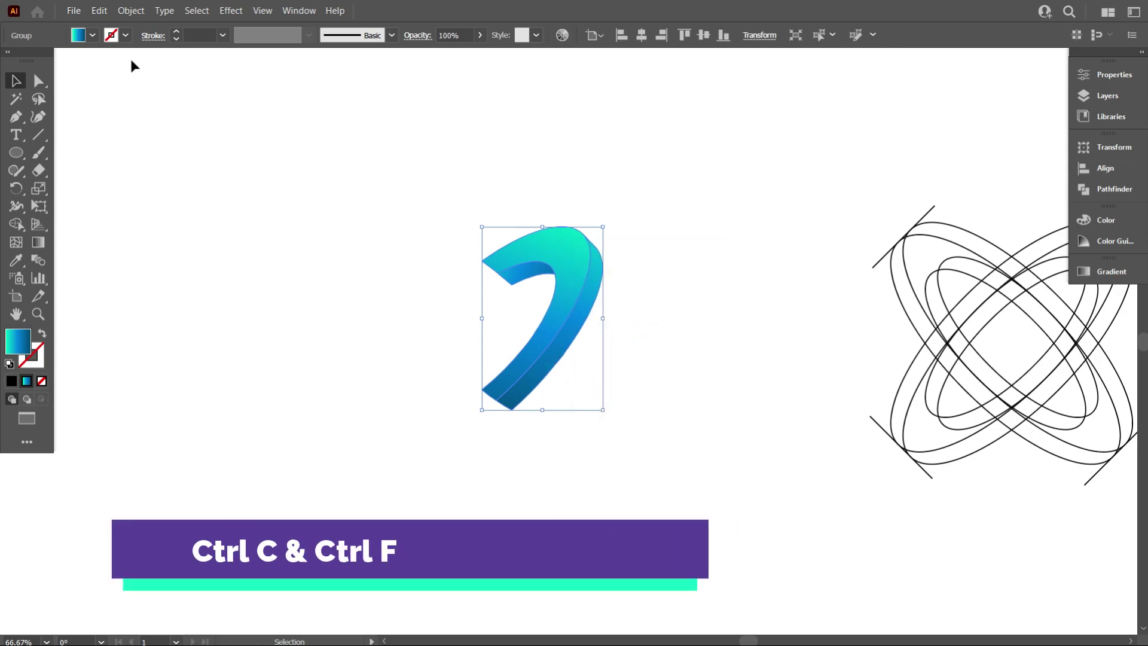
- Copy the grouped ribbon and paste it in place on top of the original
left_click(99, 13)
left_click(123, 81)
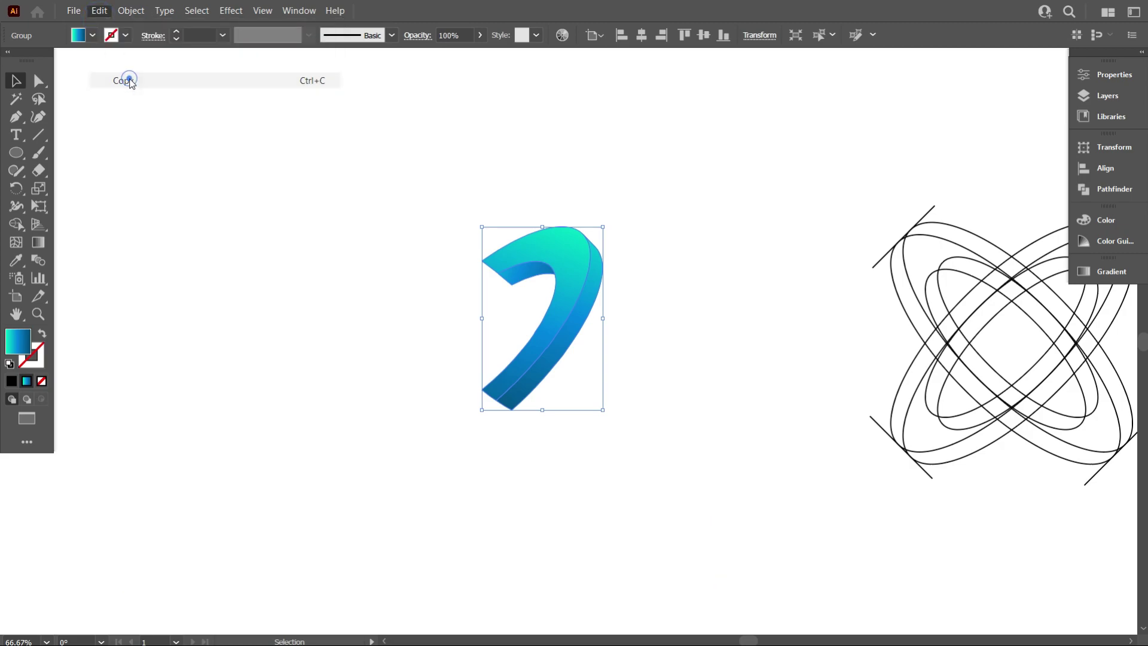
left_click(99, 13)
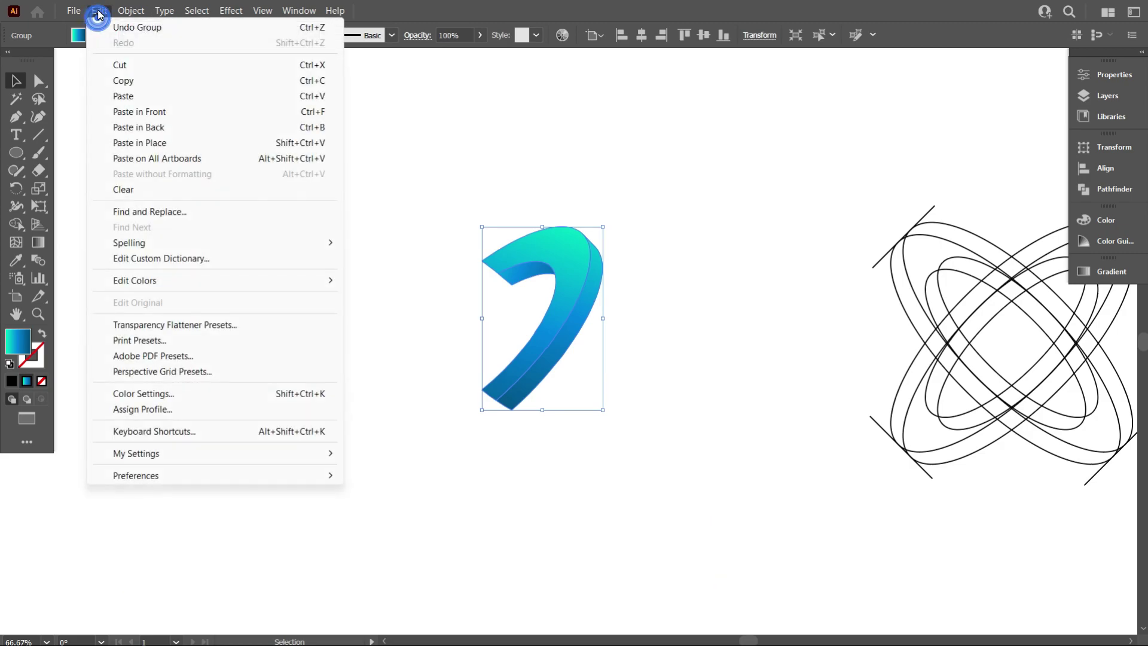
left_click(144, 141)
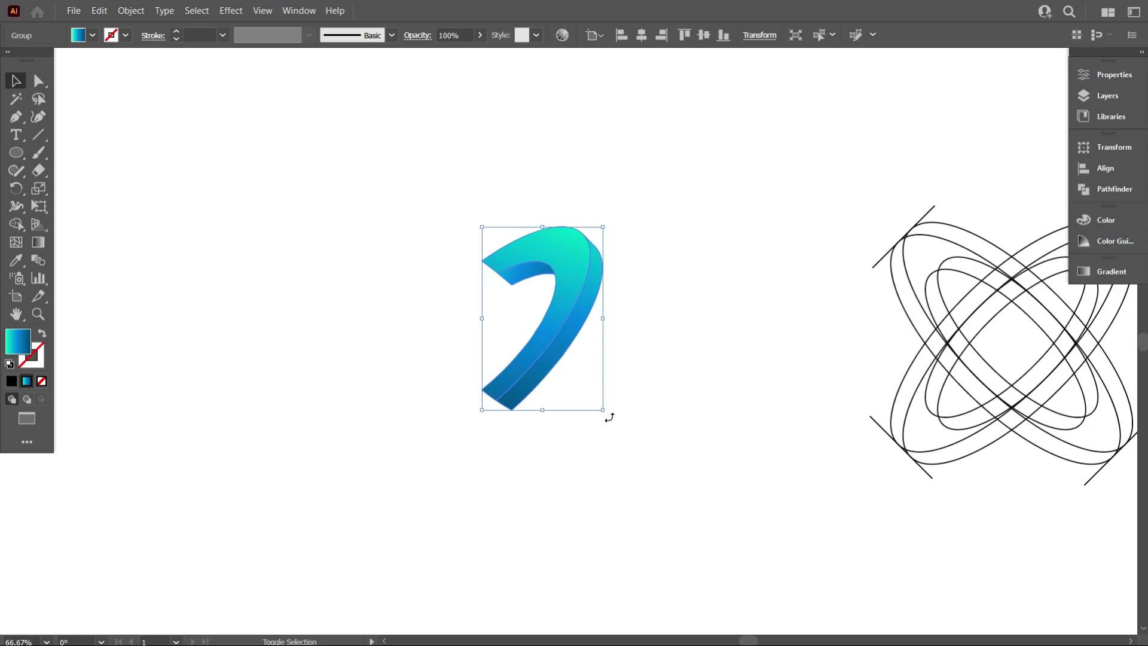
- Rotate the pasted copy 90° and move it left and up over the original
left_click_drag(609, 417, 718, 275)
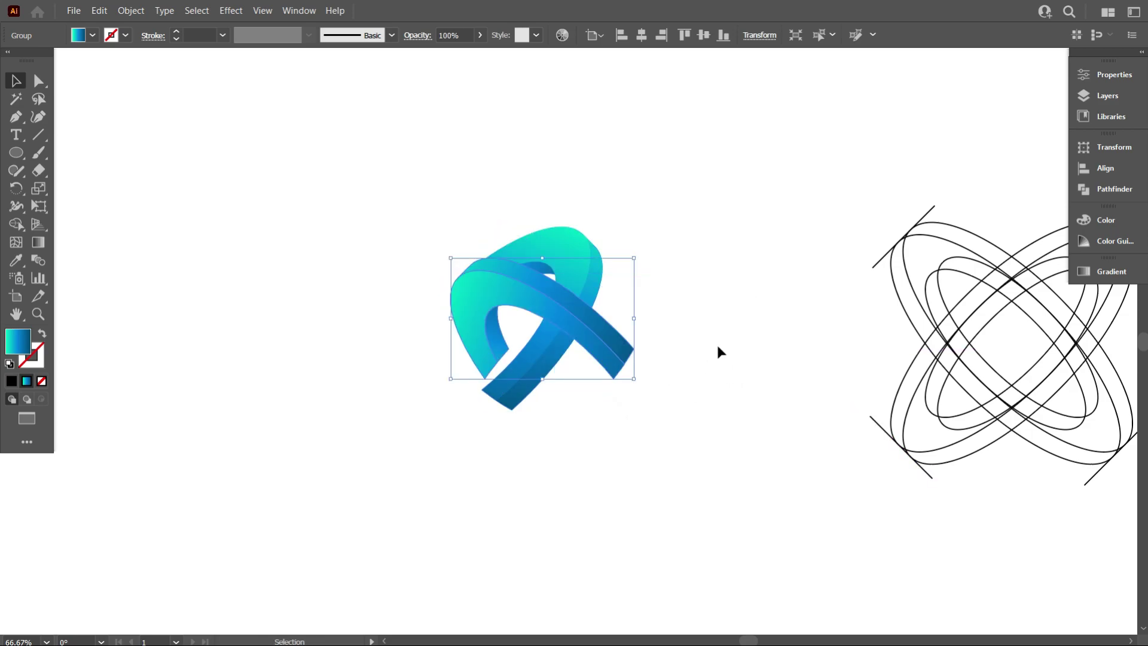
left_click_drag(628, 357, 536, 322)
left_click(580, 441)
- Nudge the copy slightly right so both ribbons interlock cleanly into a heart shape
scroll(525, 366, "up", 5)
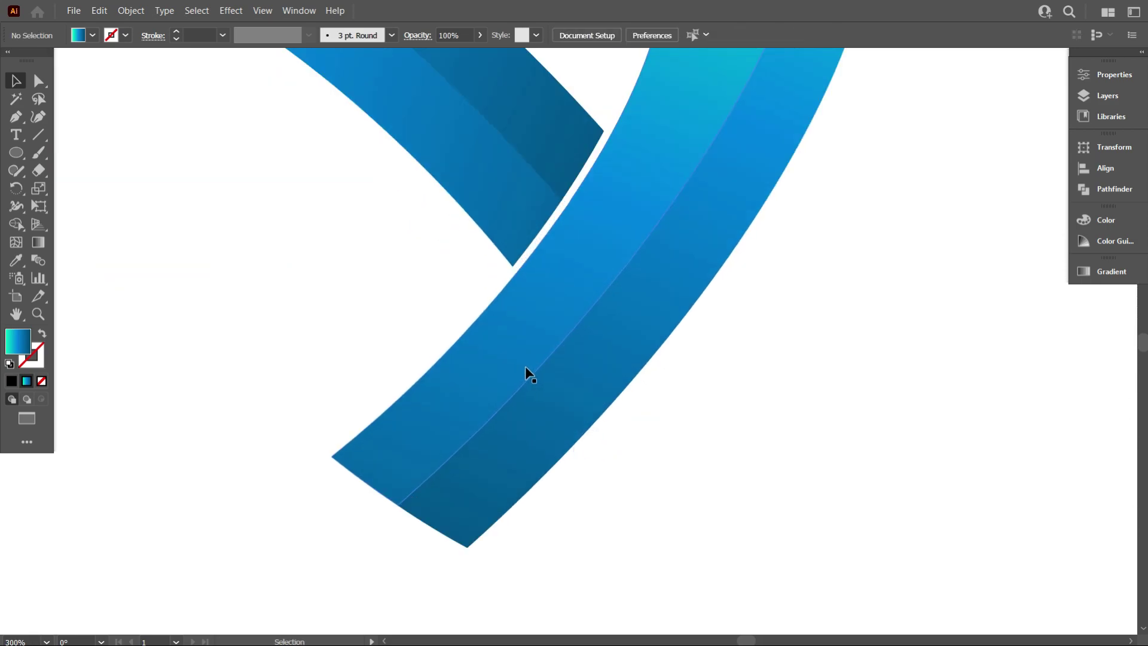
scroll(554, 366, "down", 2)
left_click_drag(578, 266, 581, 267)
scroll(640, 384, "down", 3)
left_click(630, 459)
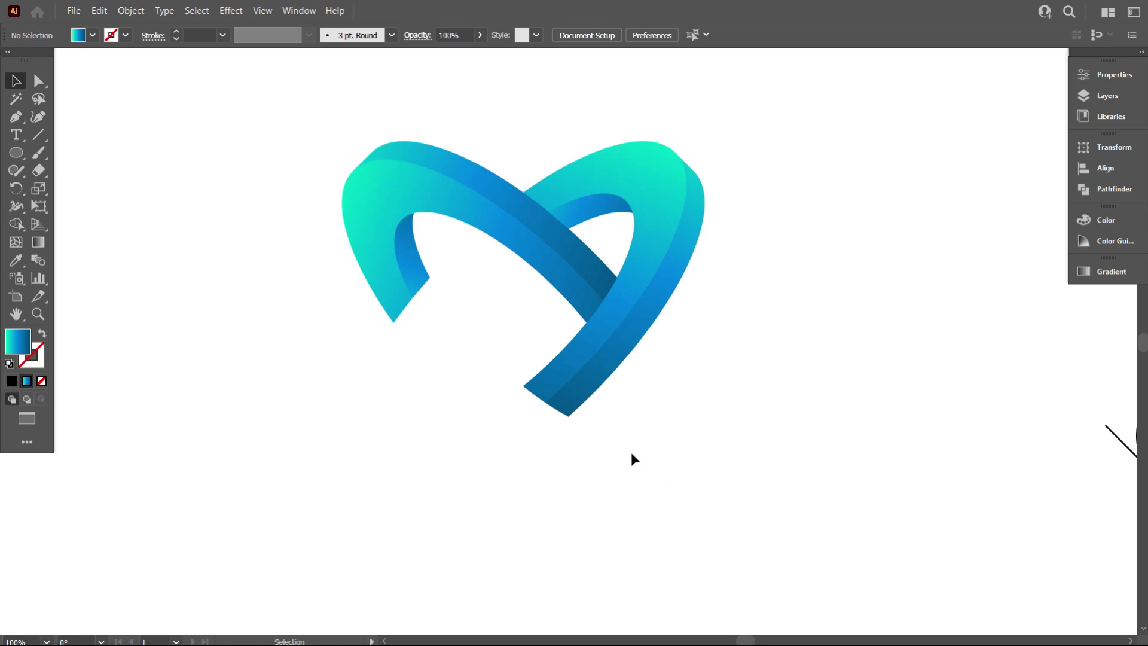
scroll(630, 454, "down", 1)
scroll(615, 383, "up", 1)
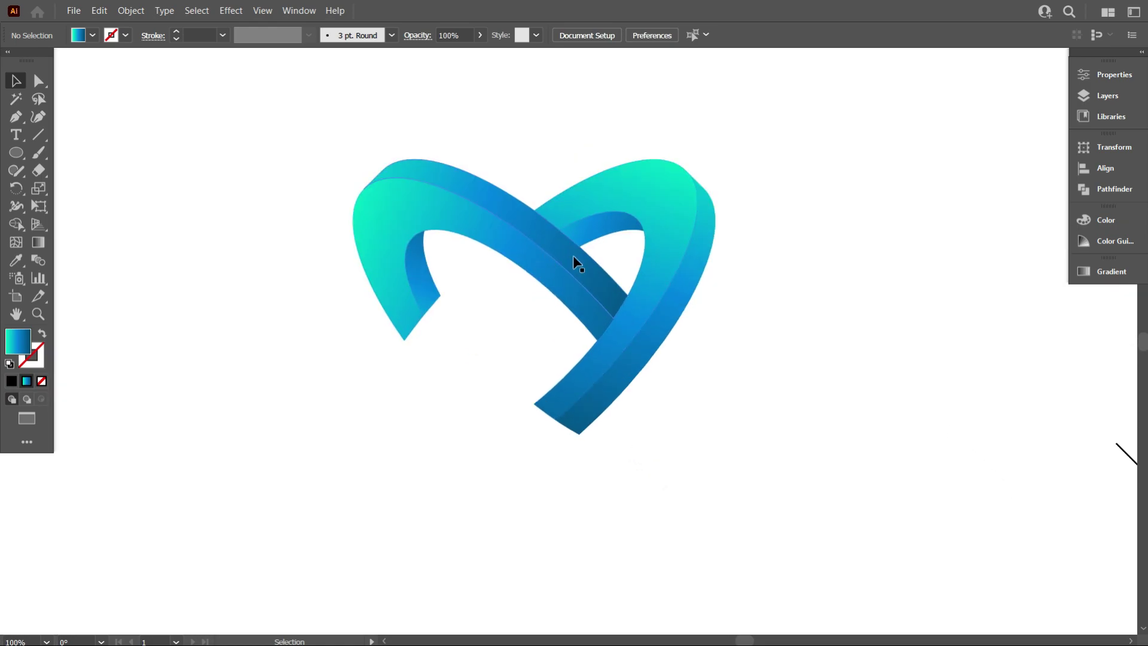
scroll(585, 272, "up", 2)
scroll(622, 371, "down", 2)
scroll(538, 433, "down", 1)
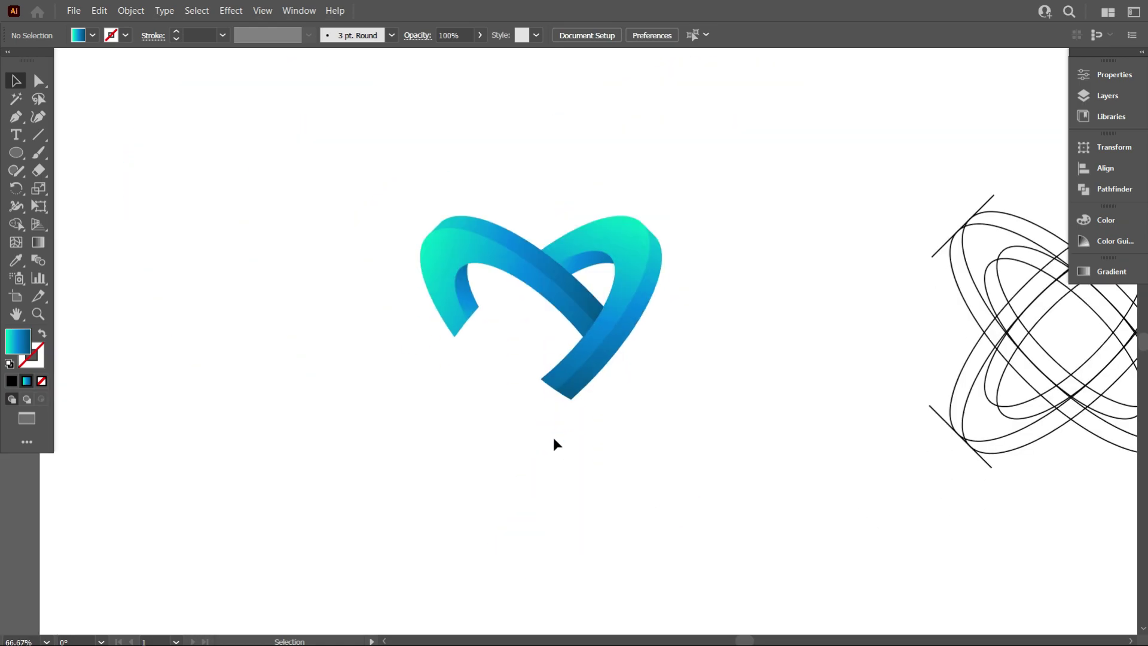
- Duplicate the heart-shaped ribbon pair in place on top of itself
left_click_drag(758, 453, 407, 205)
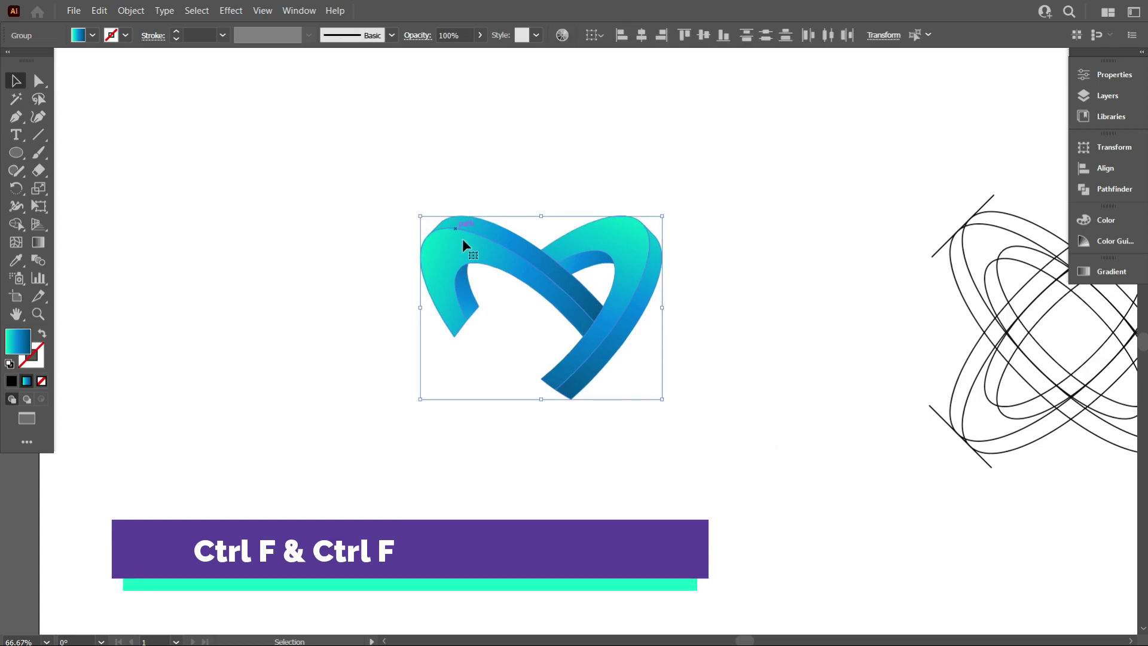
scroll(624, 452, "up", 1)
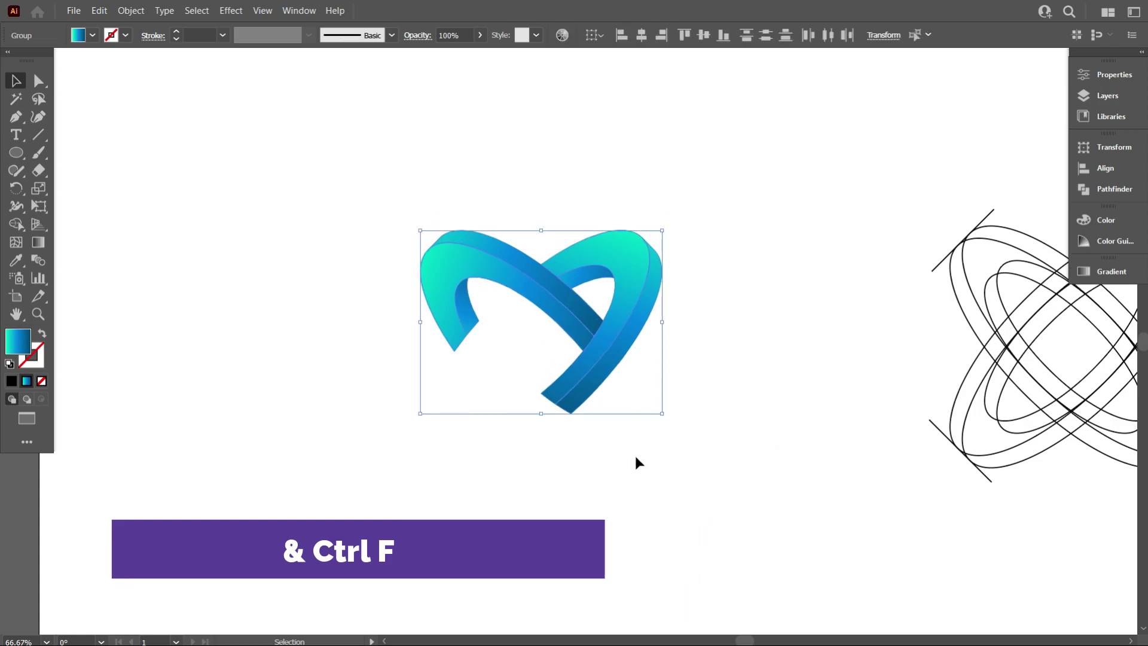
key("a")
key("v")
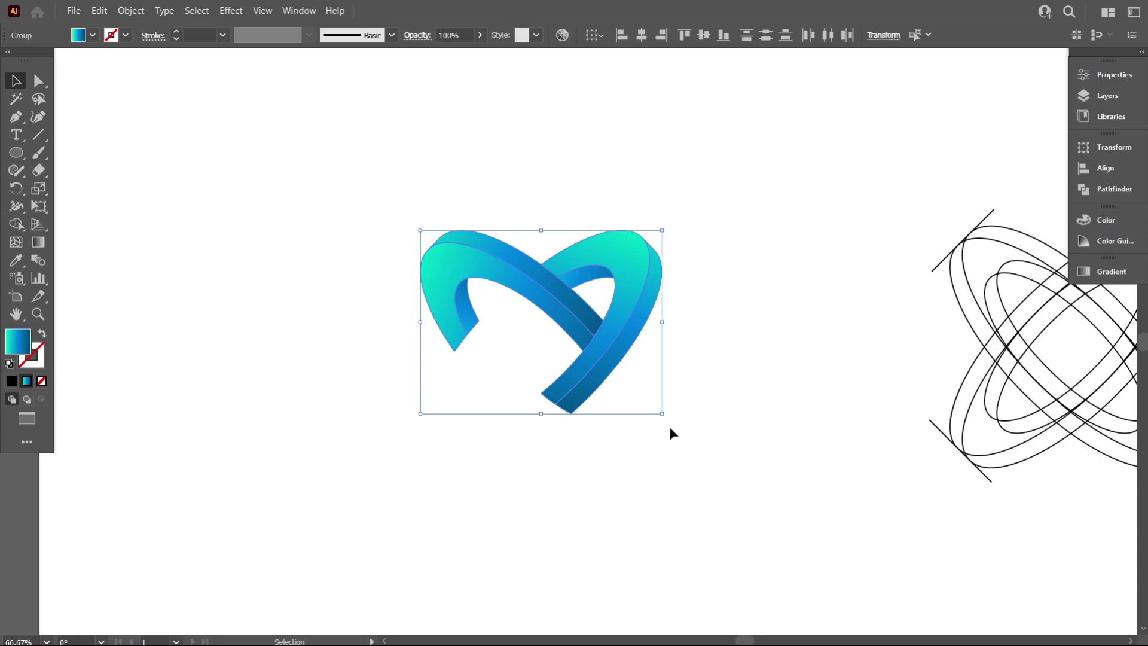
- Rotate the duplicate heart pair and move it down to form the other two knot loops
left_click_drag(663, 415, 439, 209)
left_click_drag(507, 347, 499, 426)
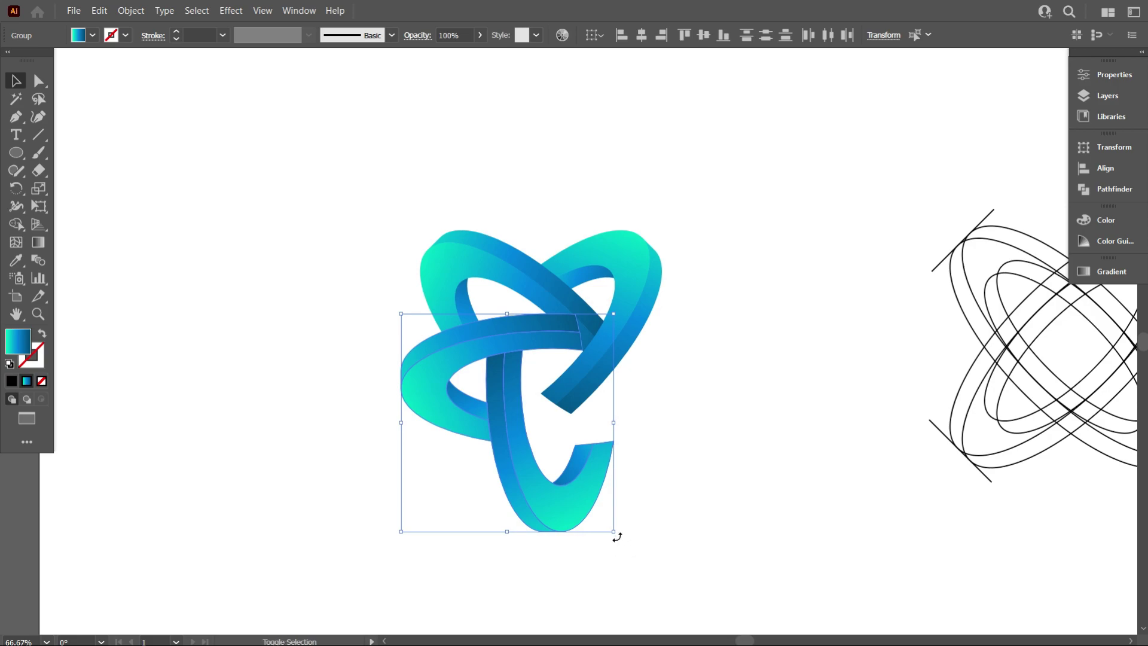
left_click_drag(614, 535, 701, 504)
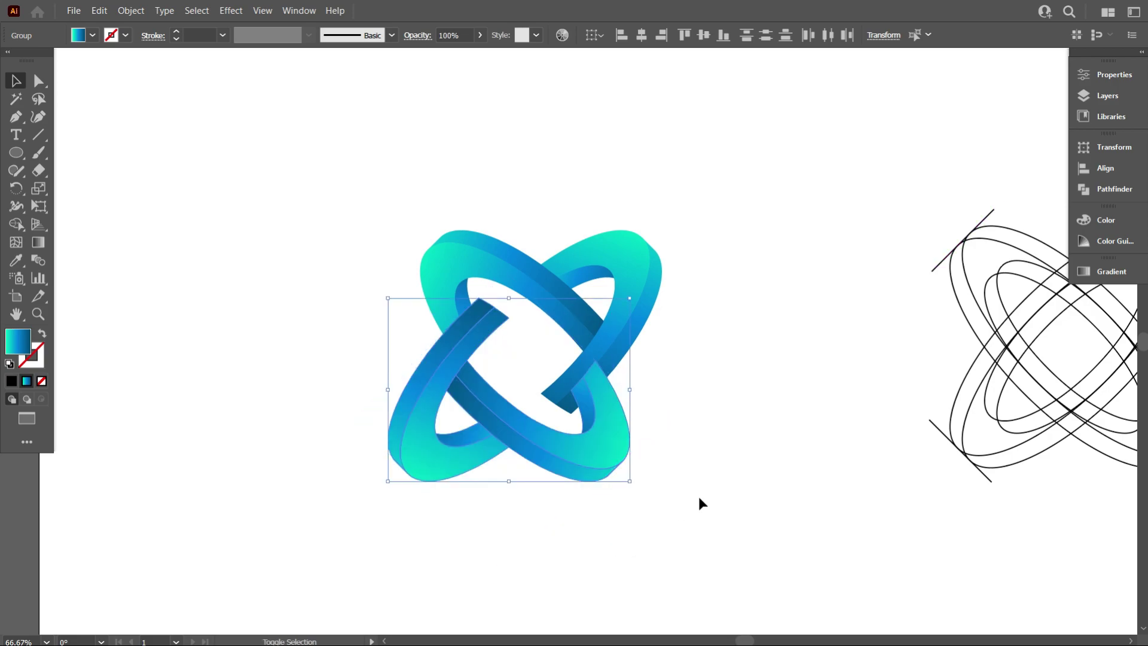
scroll(544, 482, "up", 1)
left_click_drag(615, 425, 682, 395)
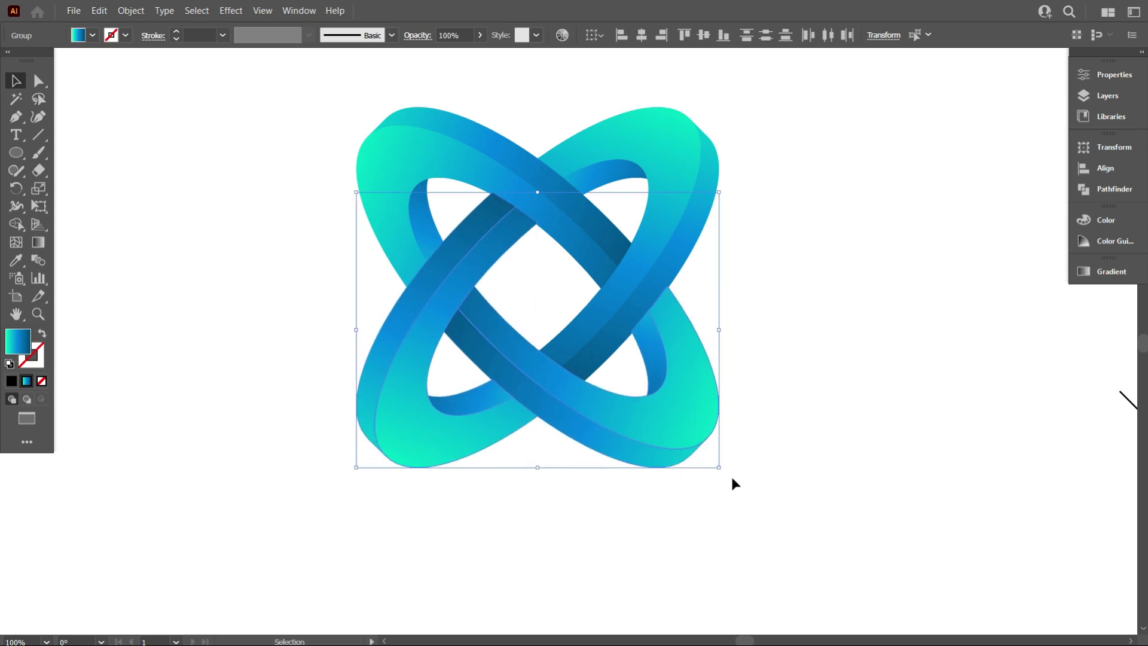
- Check the finished four-loop knot by selecting it as a group, then deselect
left_click(666, 549)
scroll(601, 528, "down", 2)
scroll(587, 518, "up", 3)
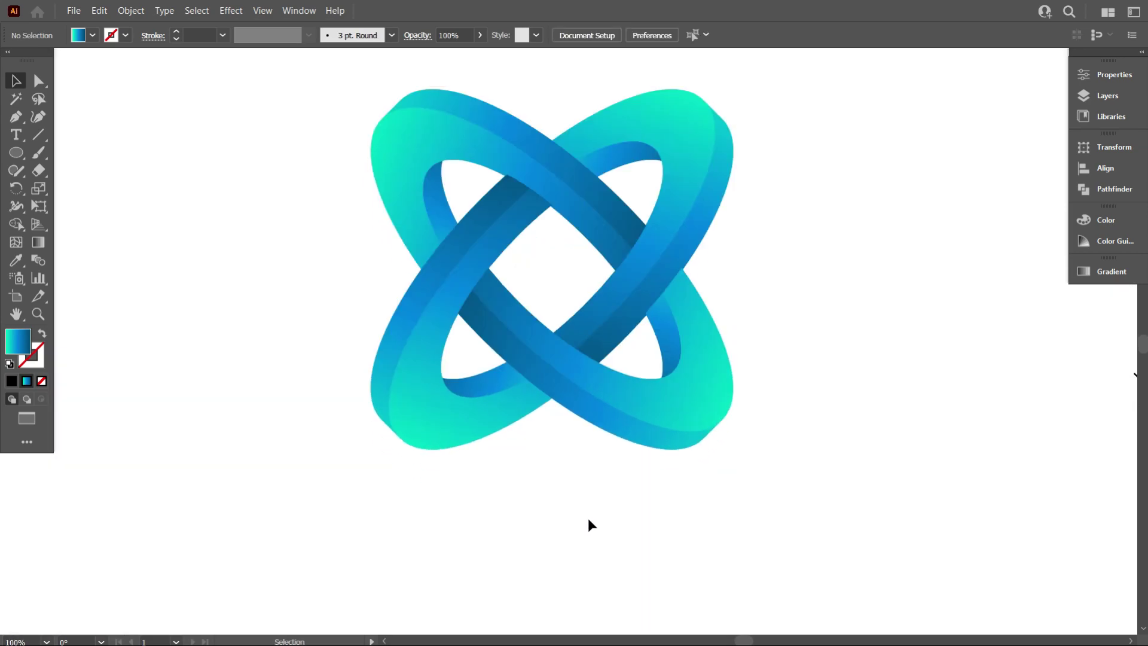
scroll(441, 460, "down", 1)
scroll(440, 455, "down", 1)
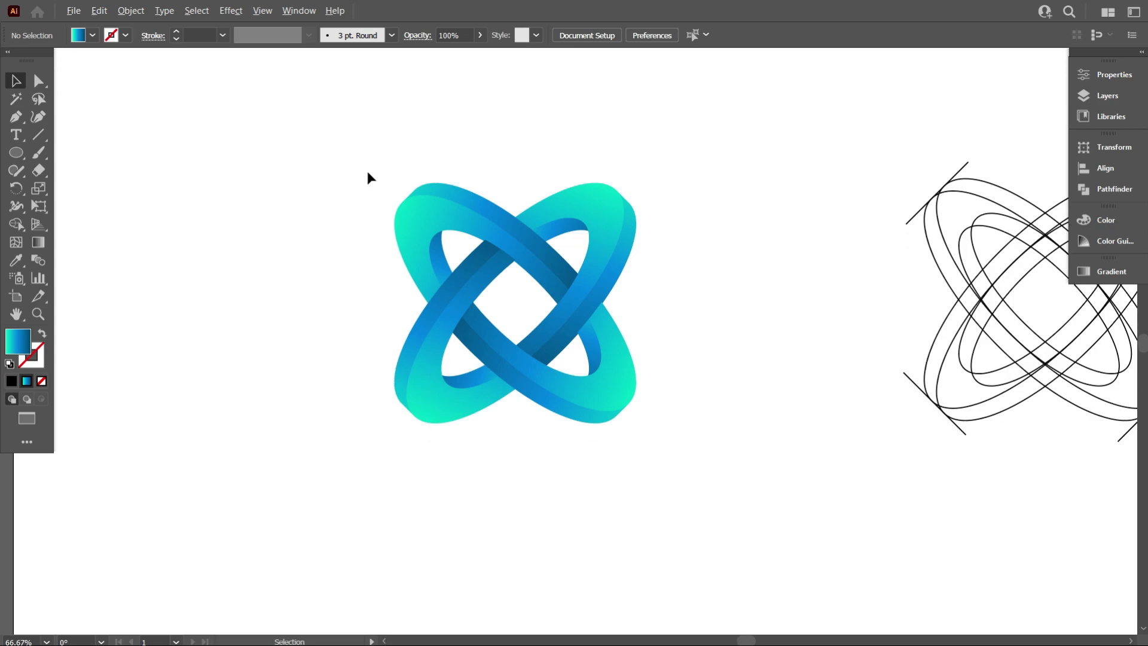
left_click(551, 192)
scroll(473, 274, "up", 1)
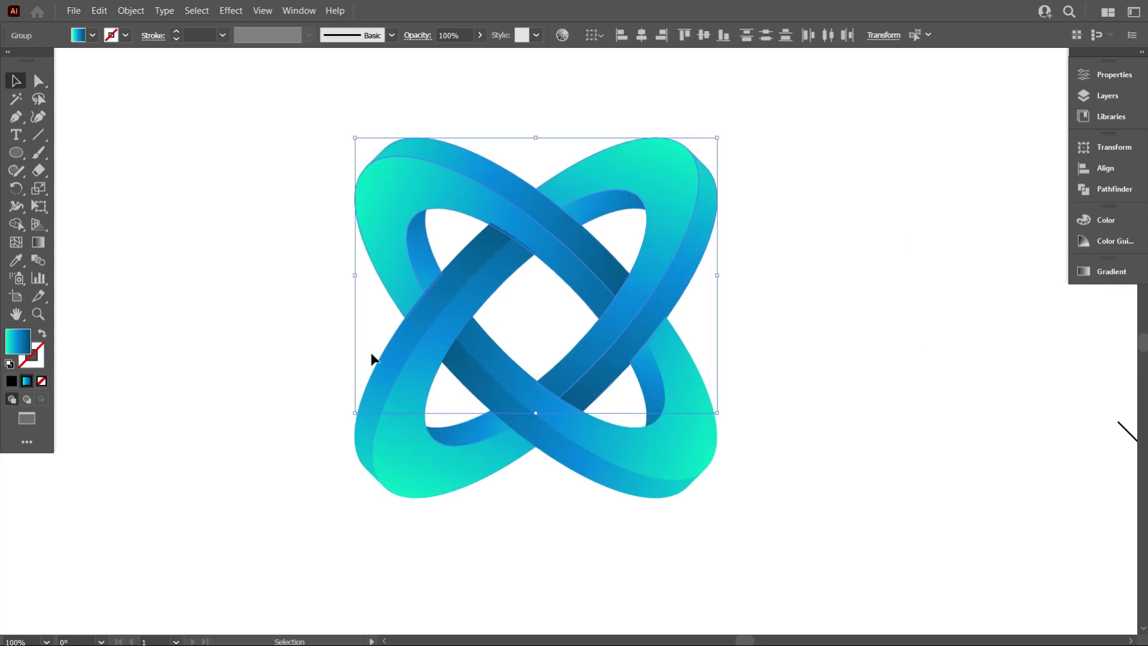
left_click(344, 353)
- Marquee-select the whole knot to inspect it, then deselect
scroll(363, 313, "down", 1)
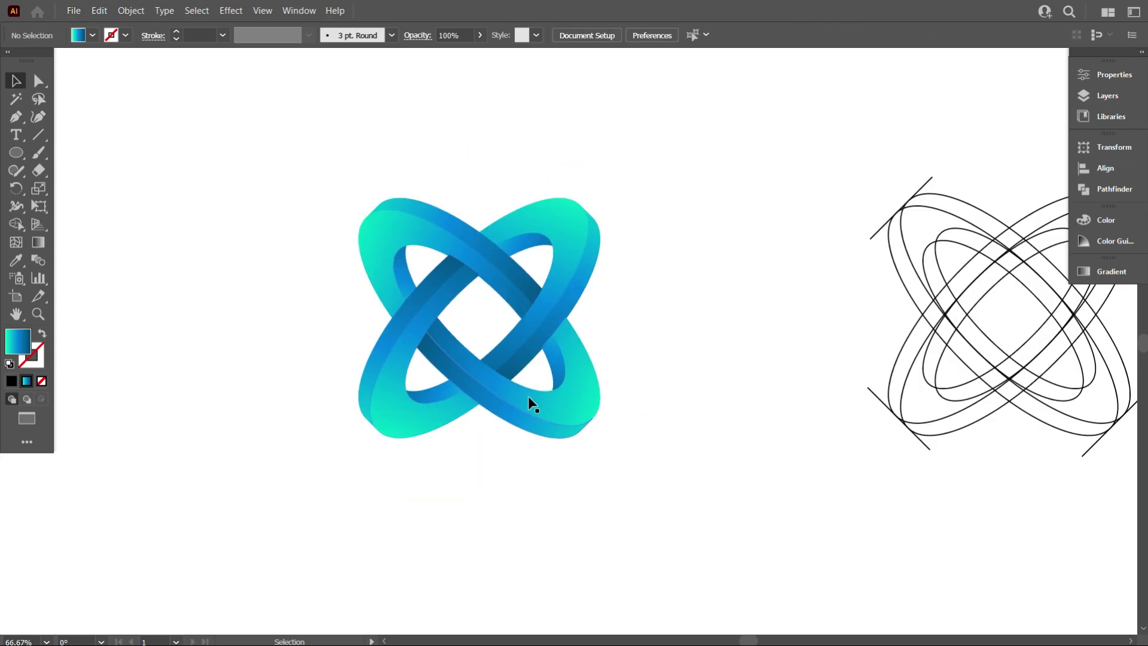
scroll(561, 444, "up", 1)
left_click_drag(230, 152, 754, 502)
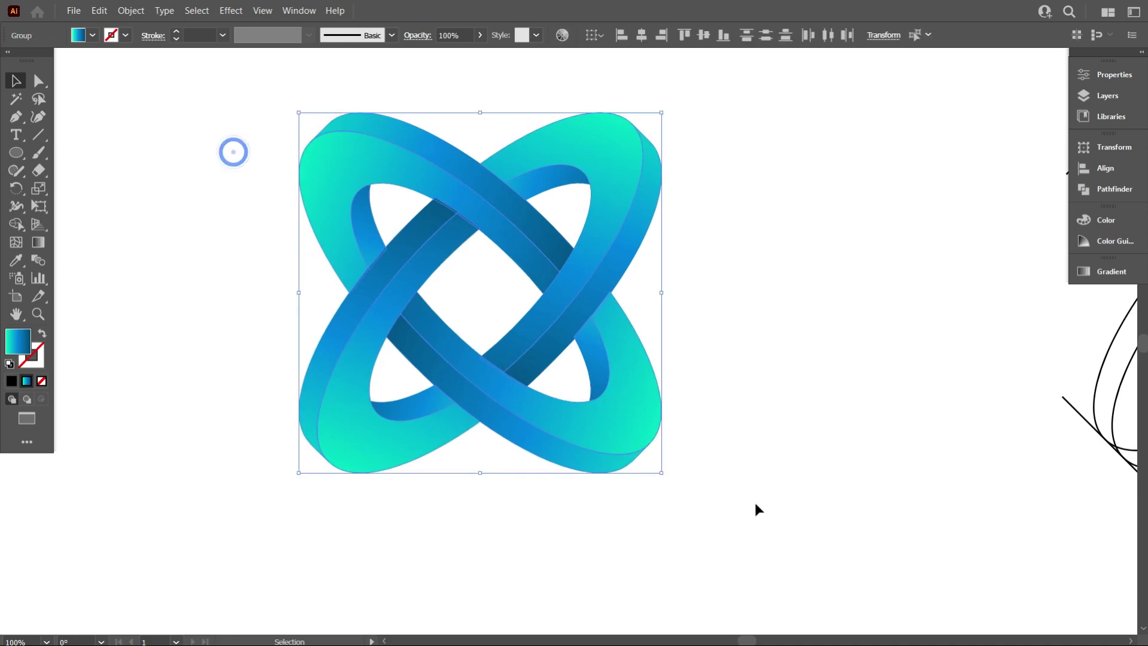
scroll(511, 346, "up", 1)
scroll(416, 310, "up", 2)
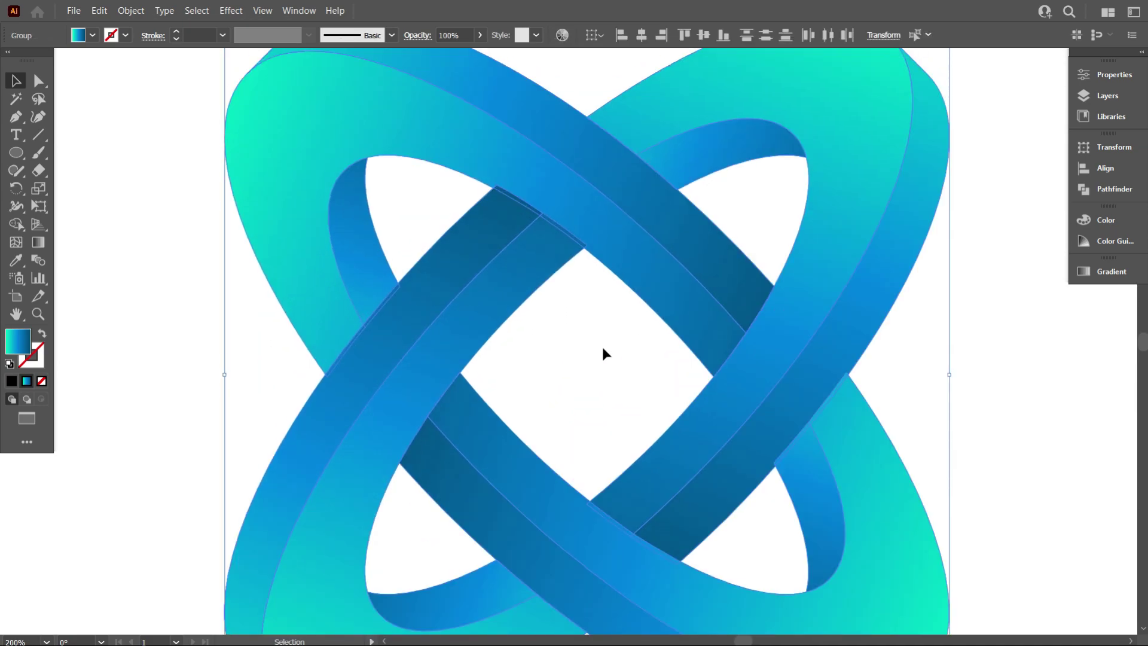
left_click(601, 347)
scroll(544, 300, "down", 1)
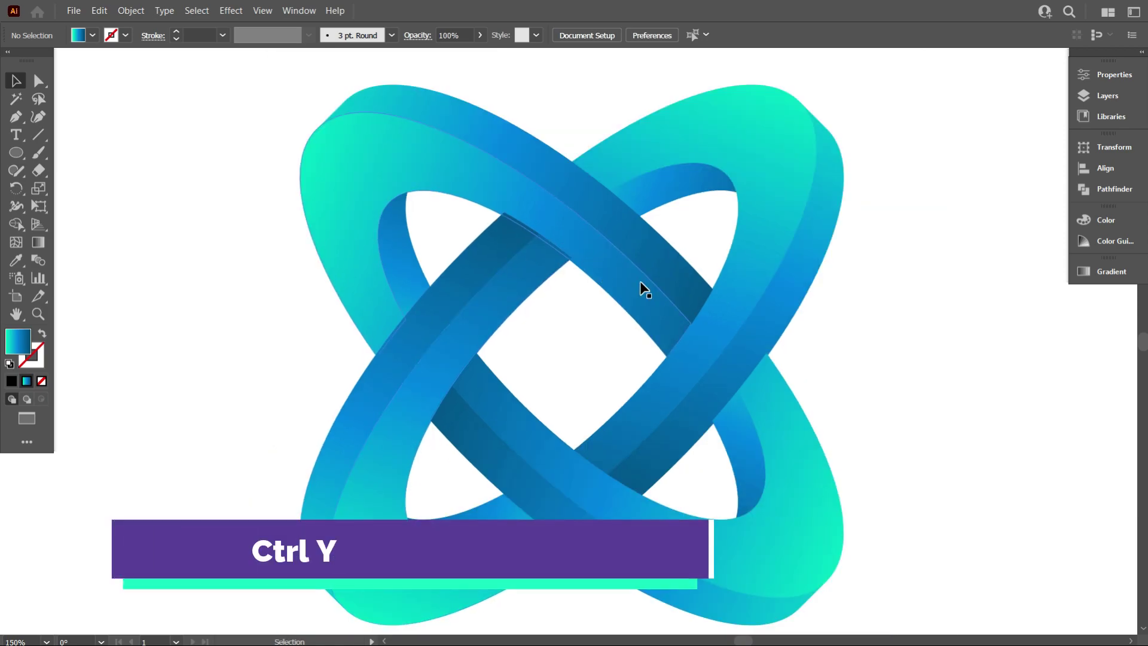
- In outline view, nudge one ring pair so its edges line up with the crossing bands
key("ctrl+y")
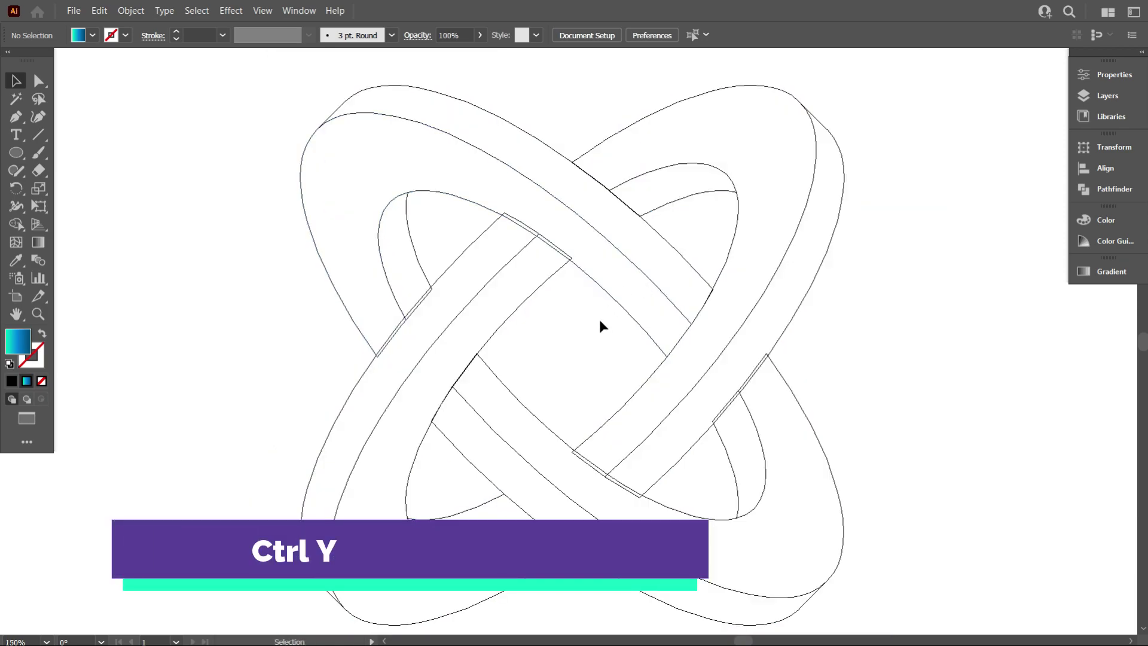
left_click(529, 297)
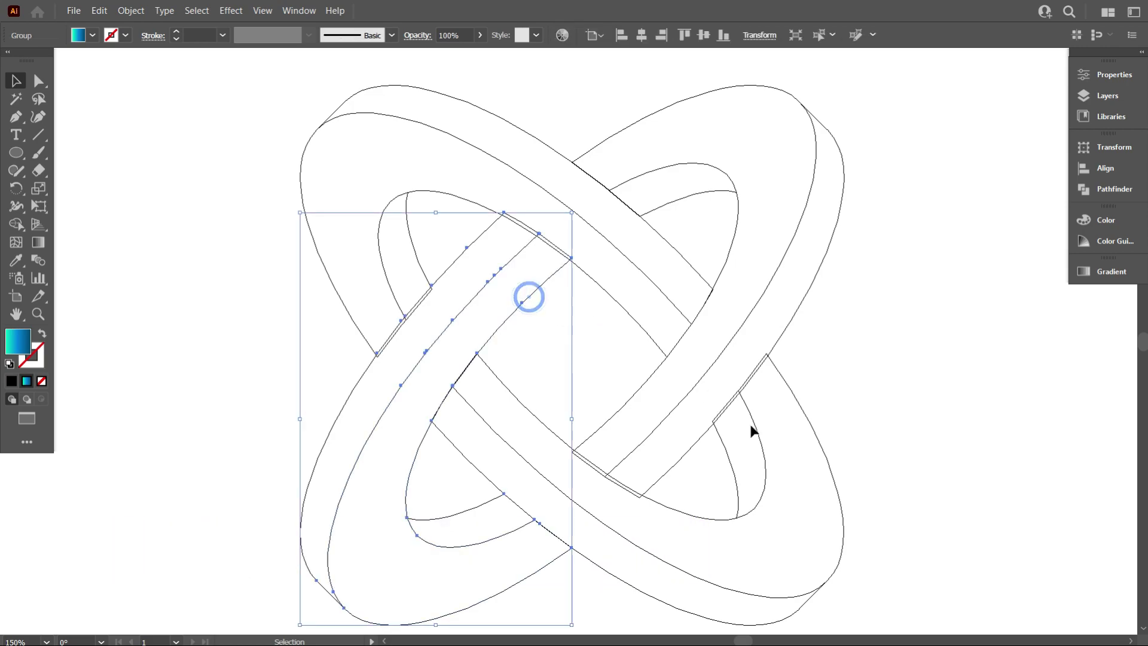
left_click(813, 432, "shift")
scroll(561, 269, "up", 1)
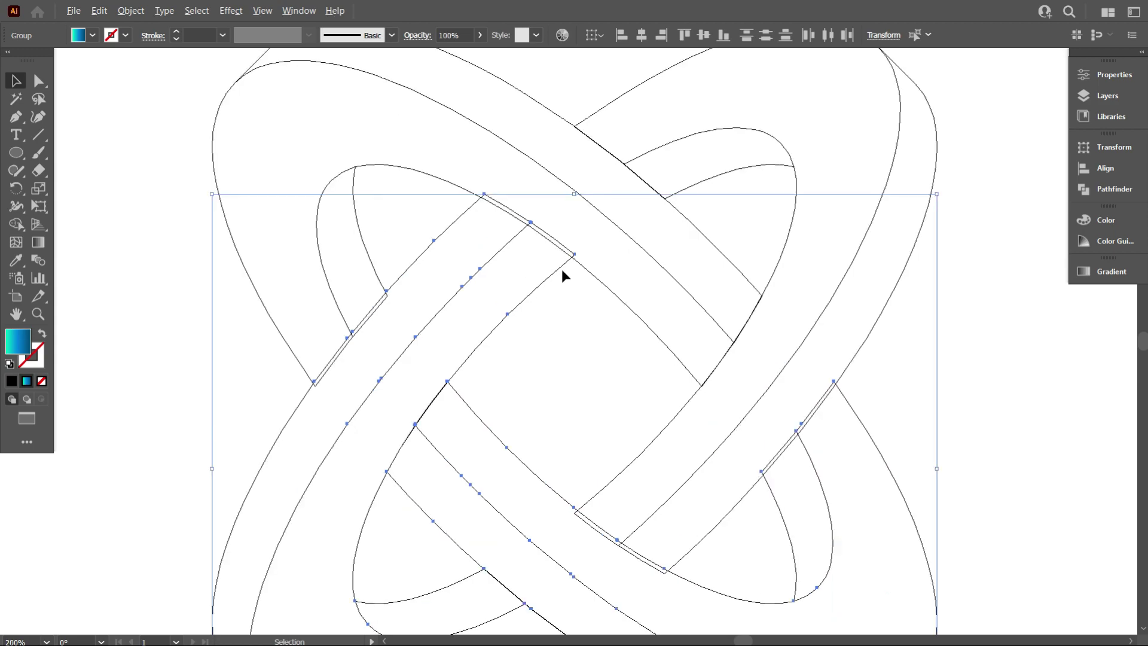
left_click_drag(562, 269, 554, 285)
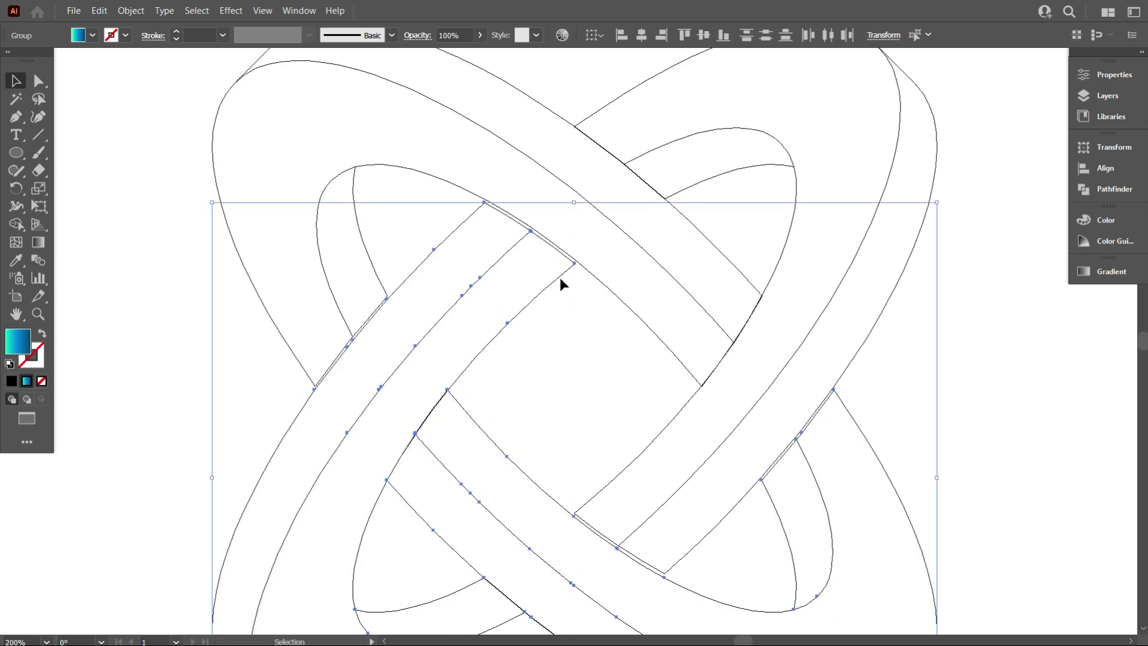
left_click_drag(560, 276, 561, 270)
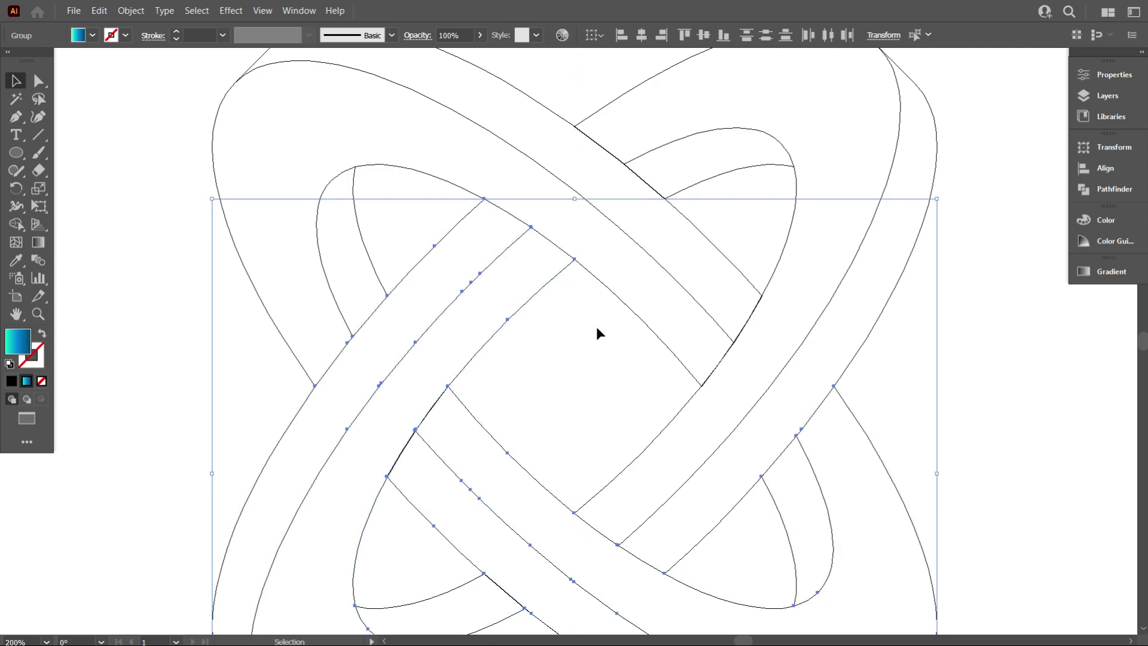
left_click(594, 330)
scroll(594, 330, "down", 2)
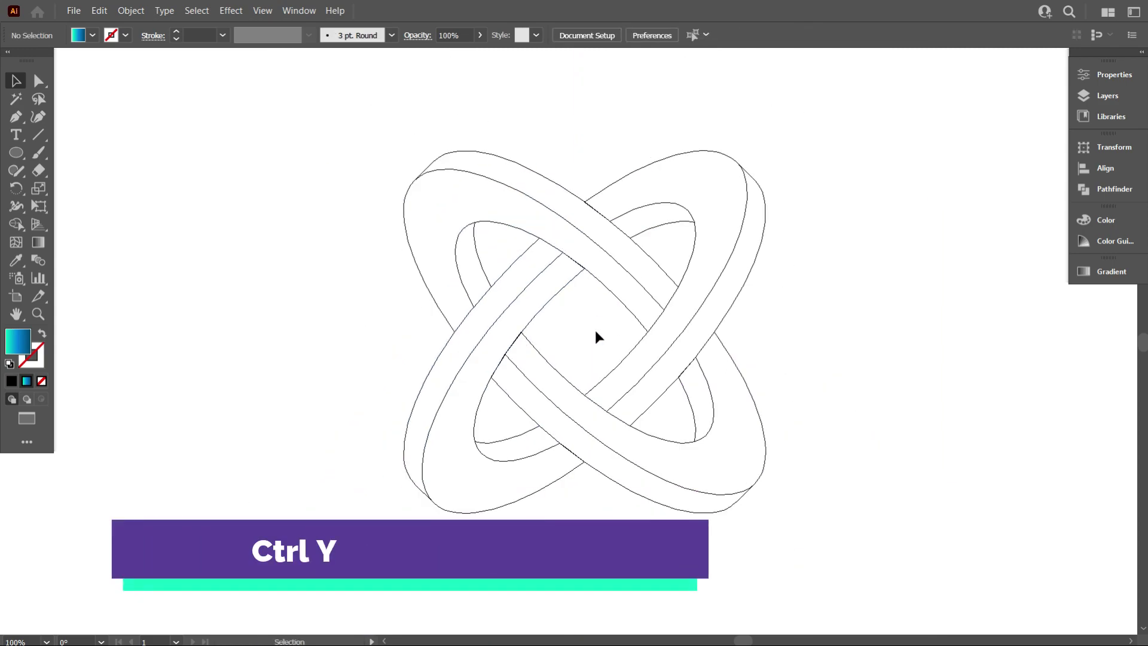
- Switch to full-colour preview and frame both the knot and the ellipse construction
key("ctrl+y")
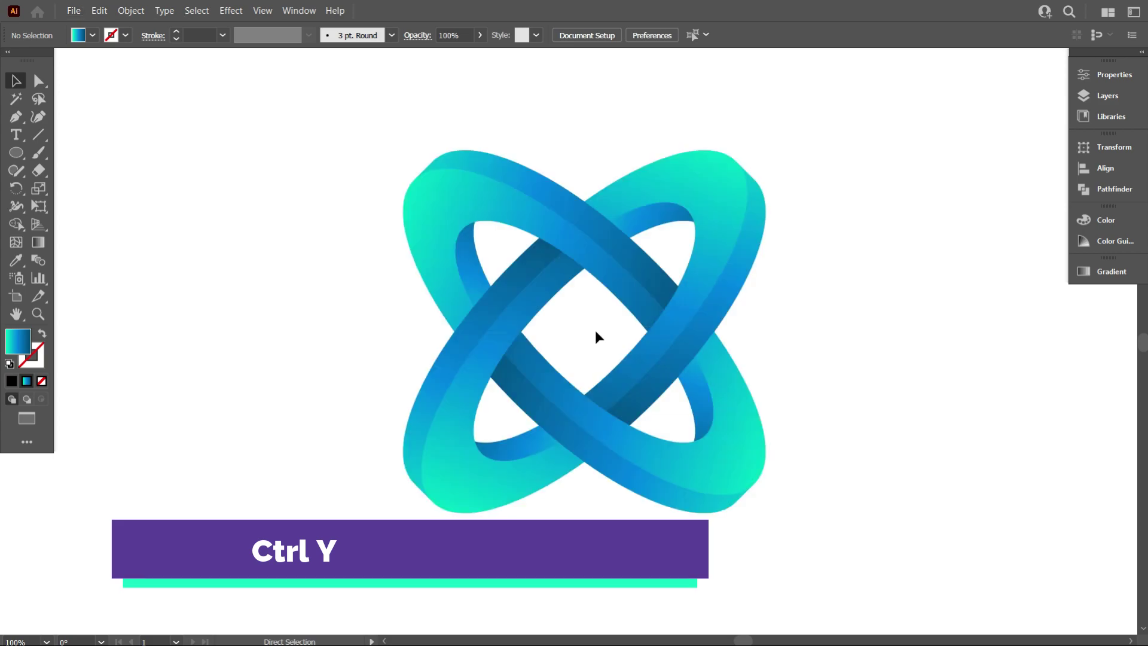
scroll(594, 330, "down", 1)
scroll(529, 390, "down", 1)
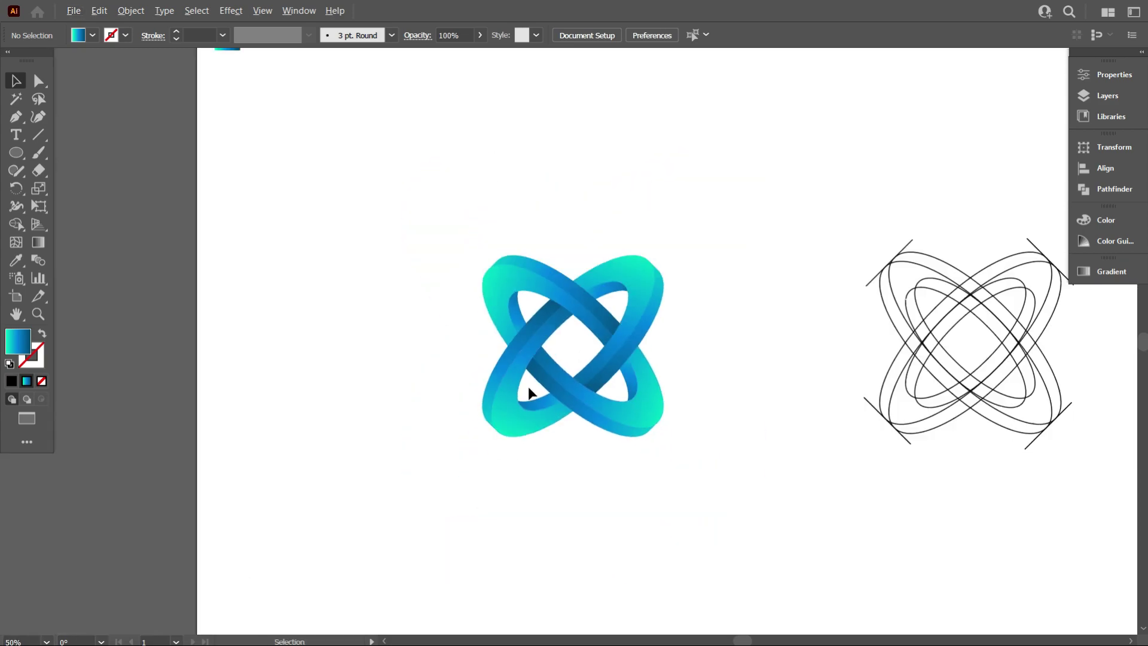
scroll(653, 458, "up", 1)
left_click_drag(630, 460, 534, 443)
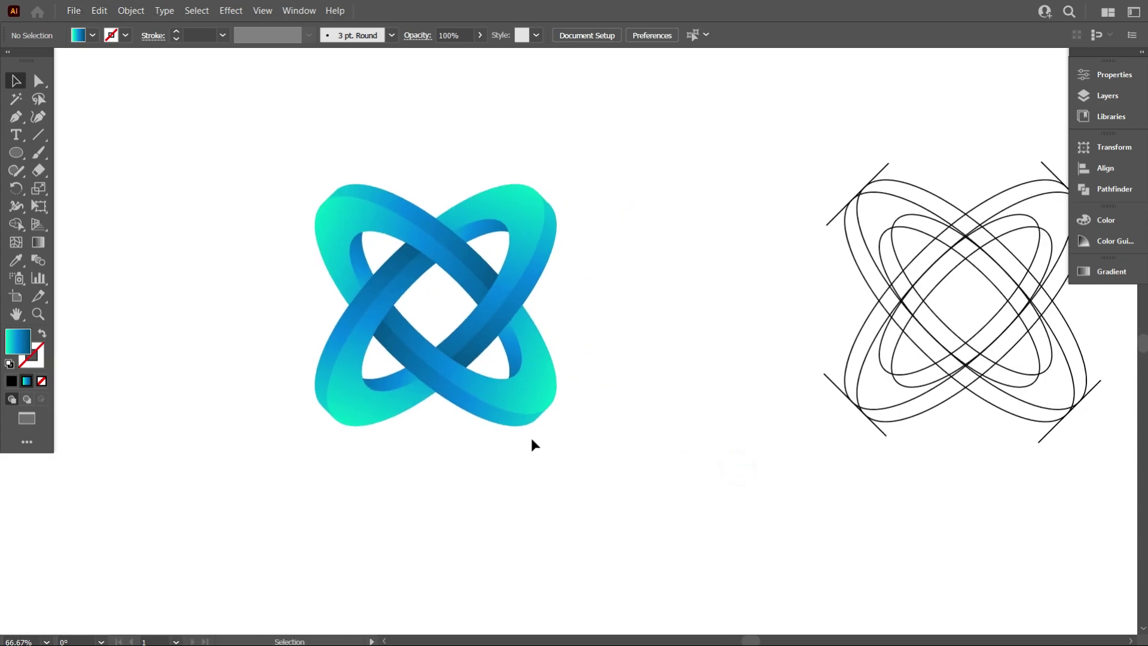
left_click_drag(780, 478, 710, 487)
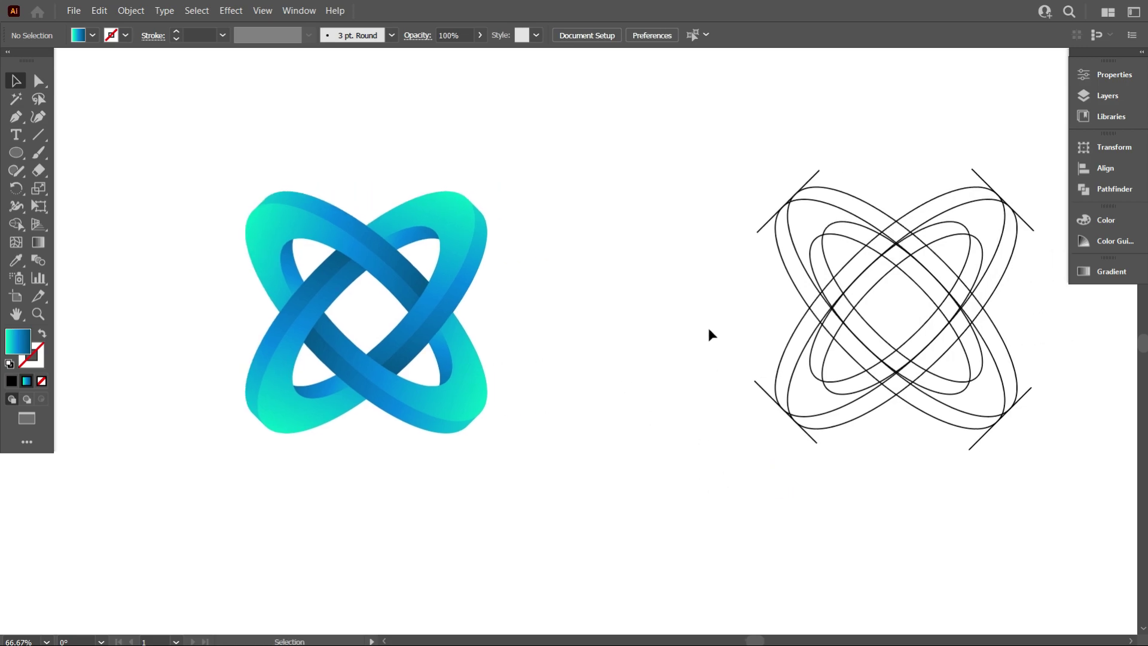
- Select the ellipse construction group, then the gradient knot, to check each, then deselect
left_click_drag(853, 165, 966, 444)
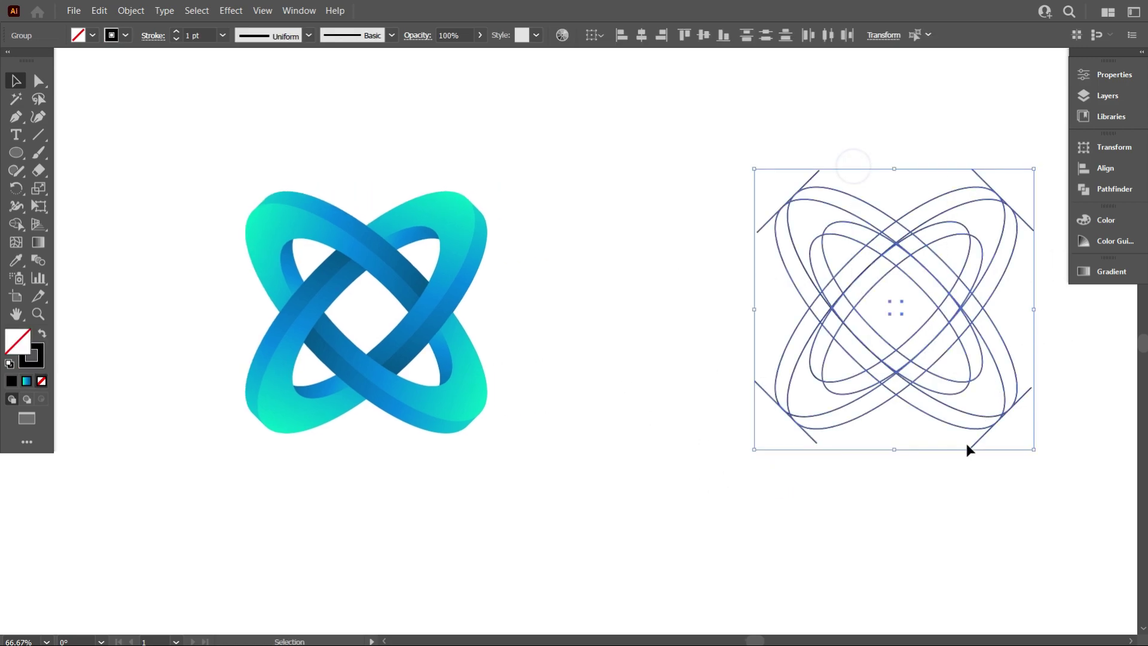
left_click(677, 452)
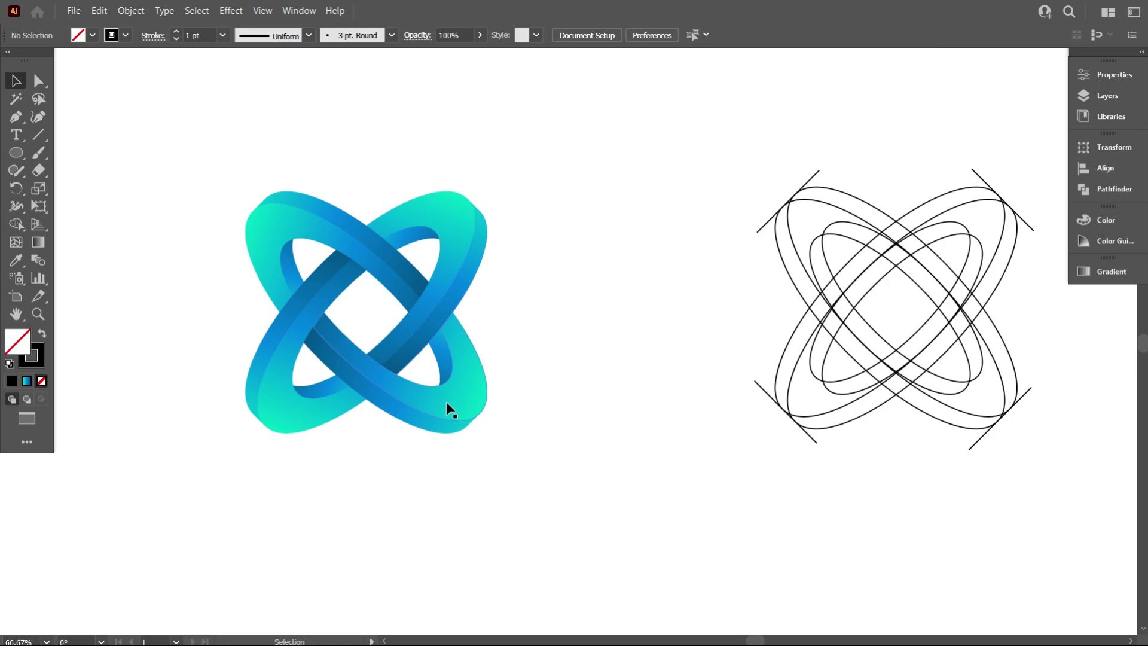
left_click_drag(568, 478, 240, 197)
left_click(646, 444)
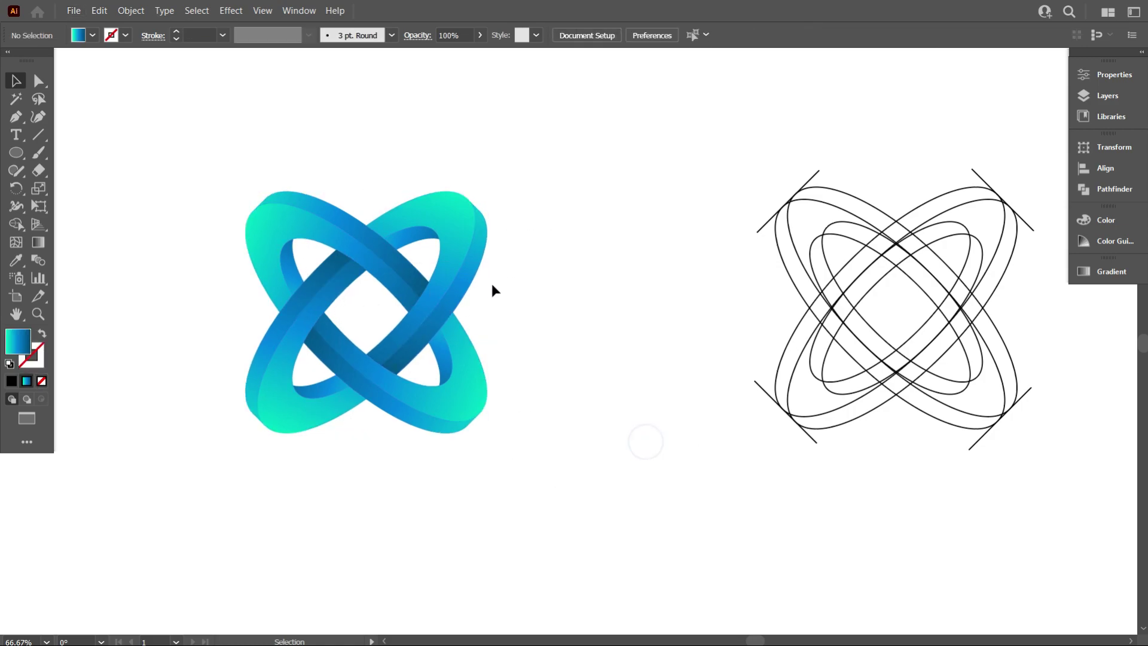
- Duplicate the knot's upper-right ribbon piece by dragging a copy to the right
left_click(464, 234)
left_click_drag(456, 233, 661, 179, "alt")
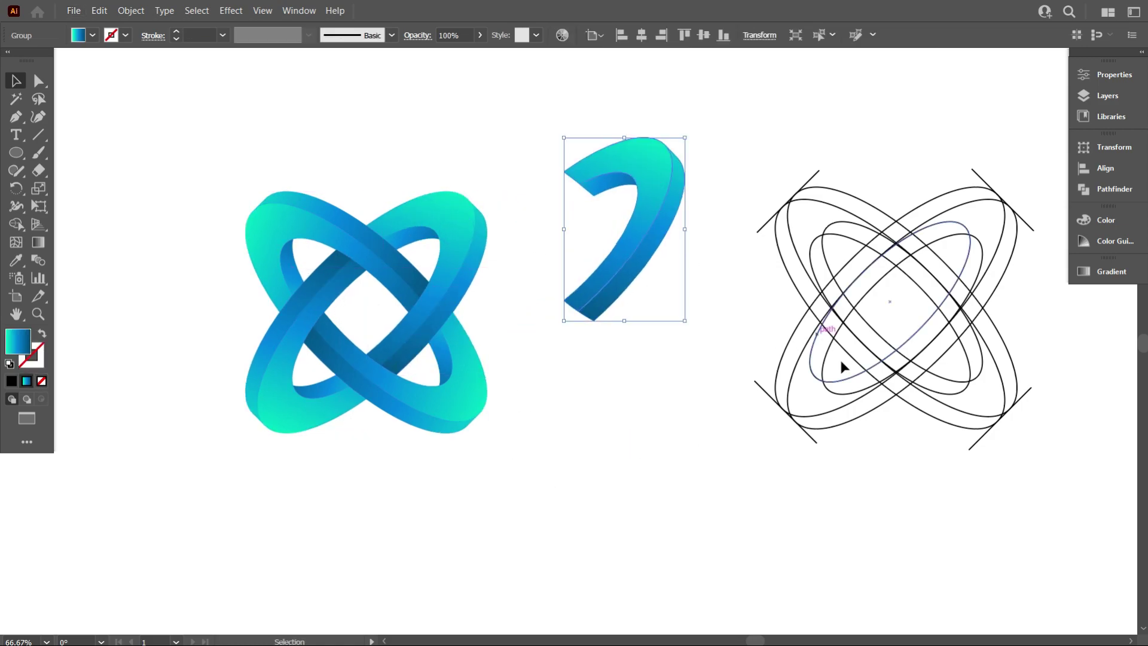
scroll(735, 450, "right", 5)
left_click(447, 443)
scroll(727, 449, "up", 1)
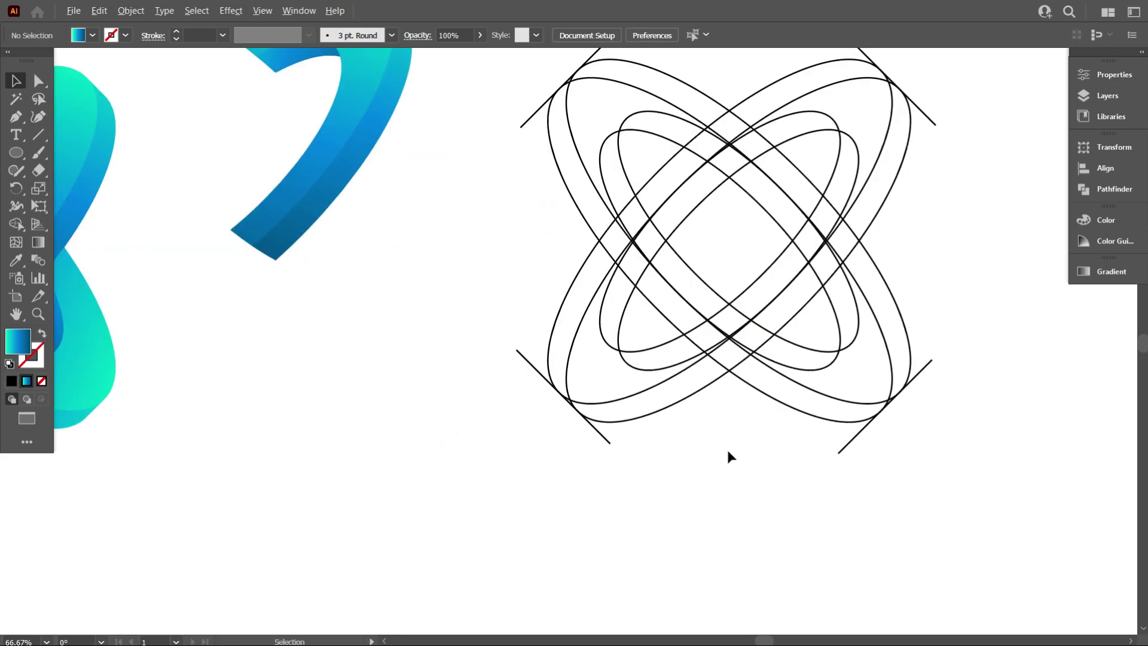
scroll(692, 440, "up", 4)
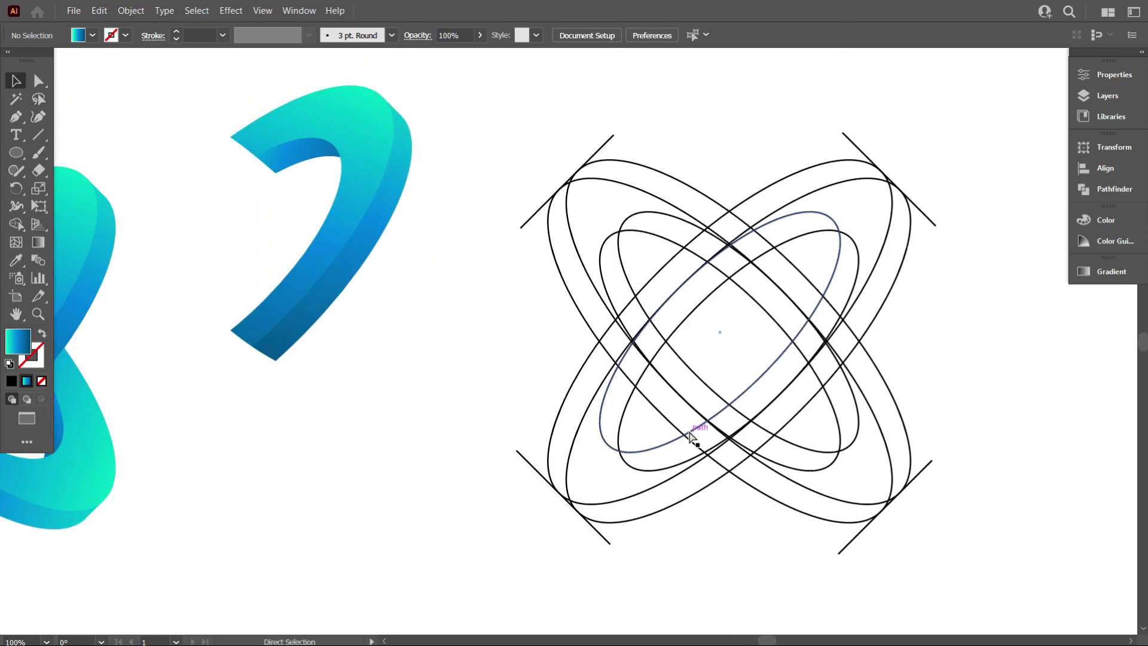
- In outline view, line the copied hook up over the ellipse construction, then return to preview
key("ctrl+y")
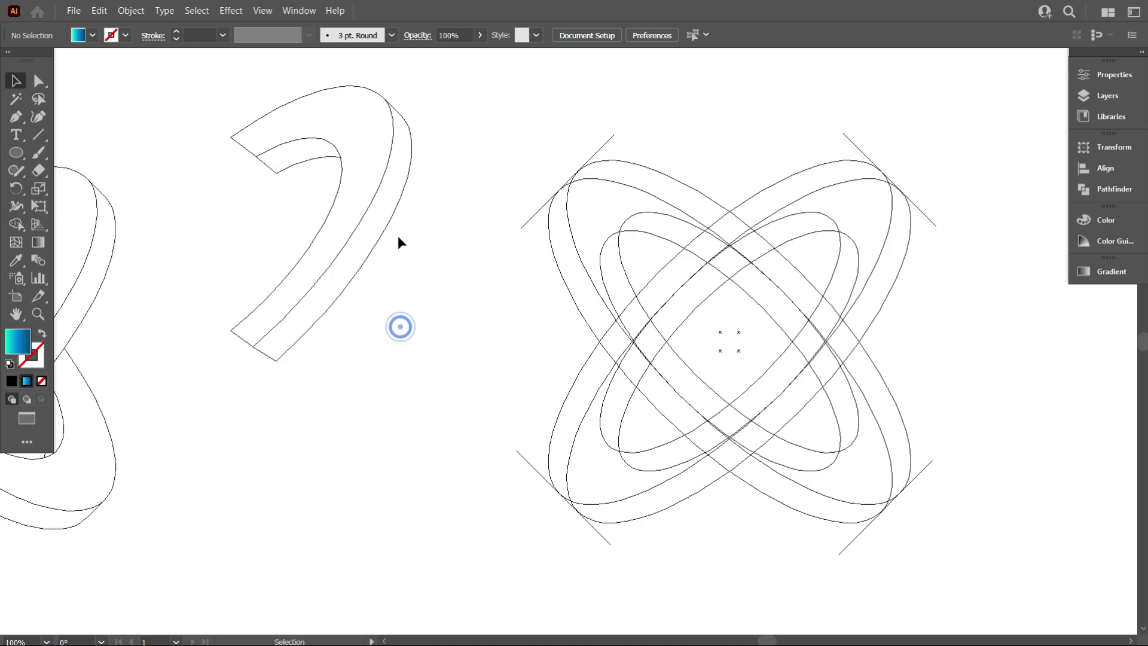
left_click_drag(393, 219, 886, 287)
left_click(888, 361)
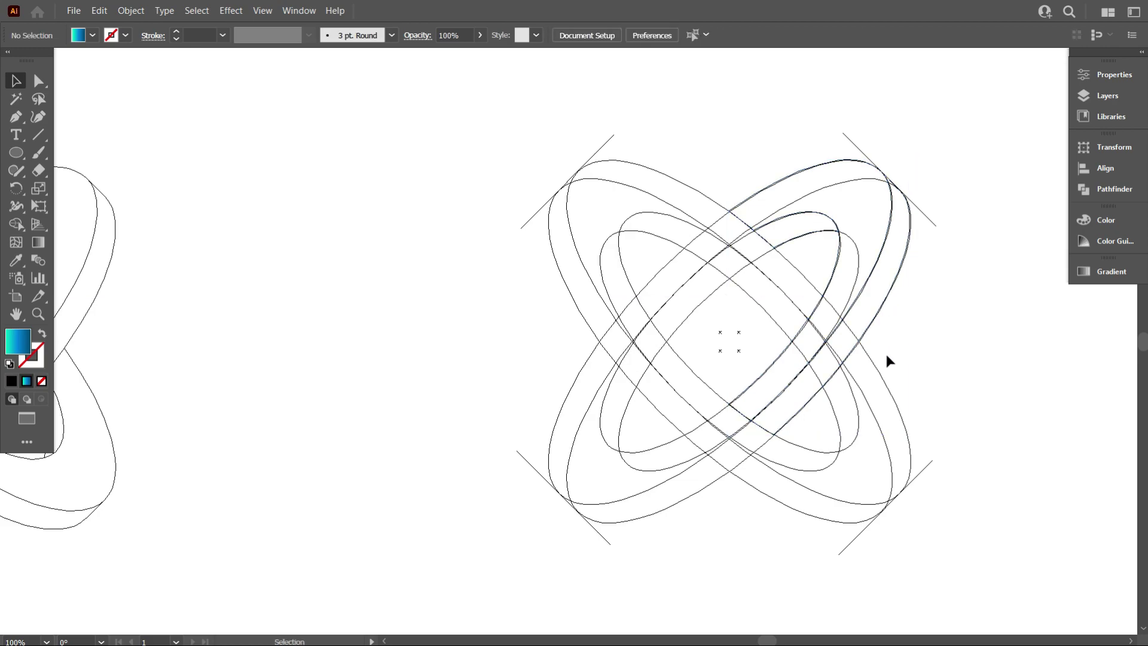
left_click_drag(846, 236, 923, 369)
key("ctrl")
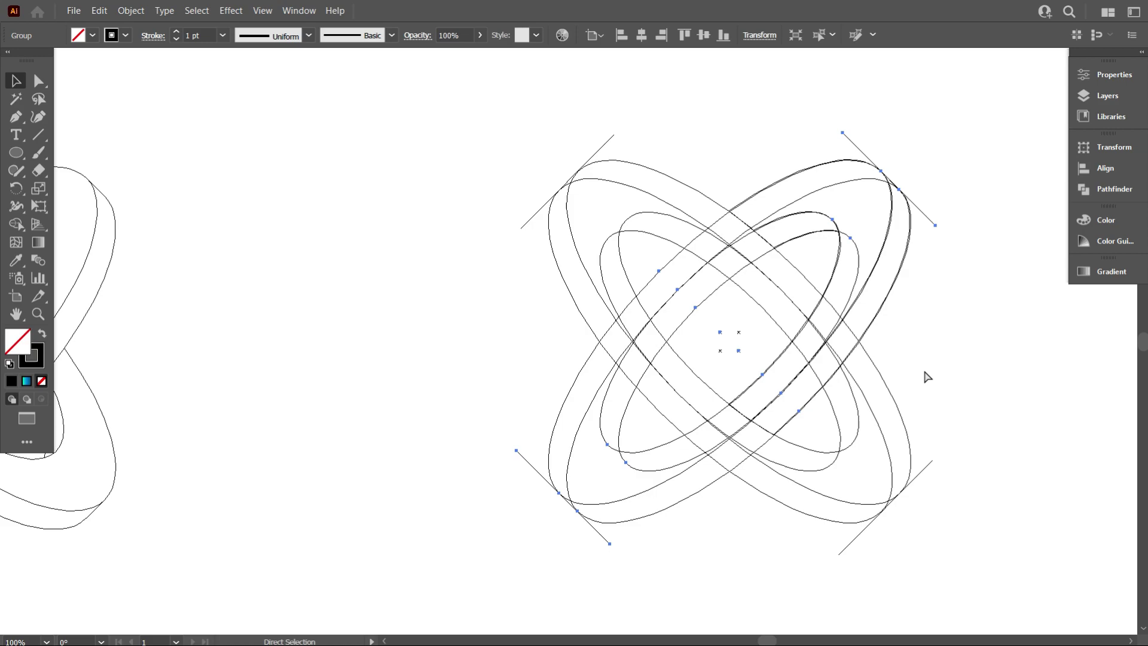
key("ctrl+y")
left_click(997, 397)
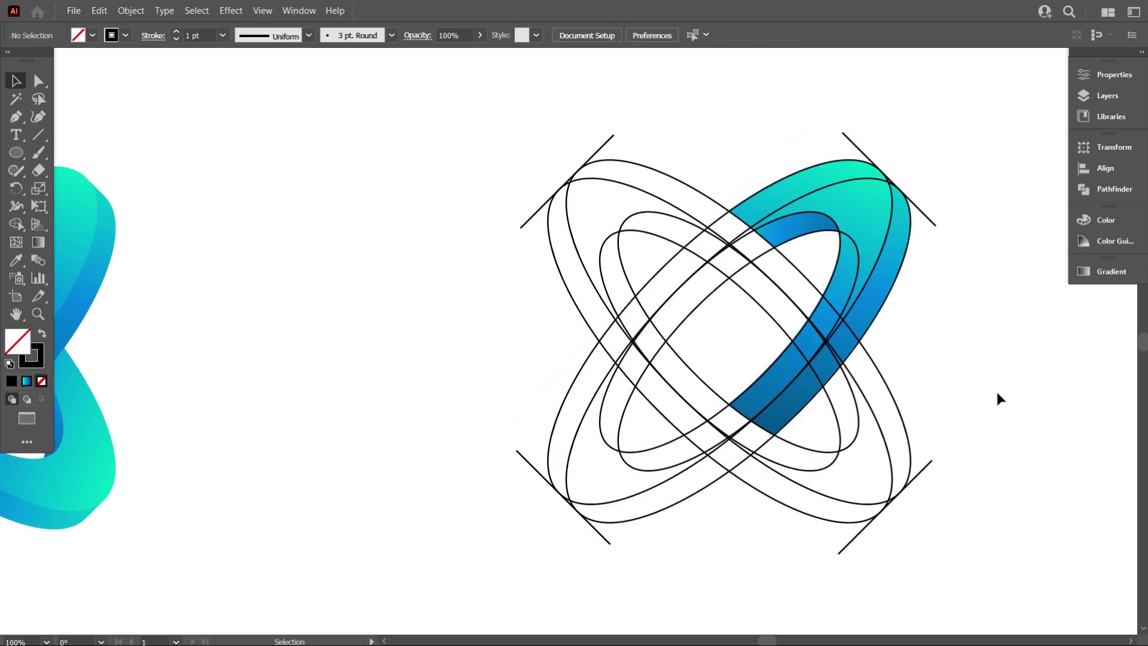
- Move the teal hook right, clear of the ellipses, and reselect the ellipse construction group
left_click_drag(877, 209, 1065, 361)
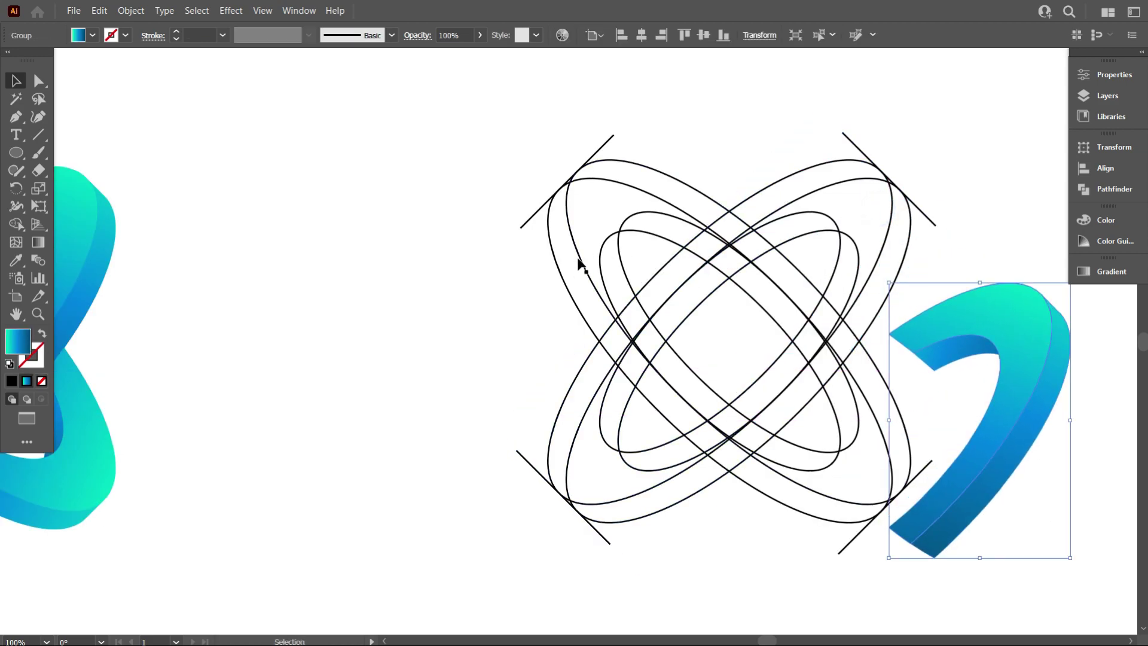
scroll(442, 256, "down", 1)
left_click_drag(822, 353, 922, 325)
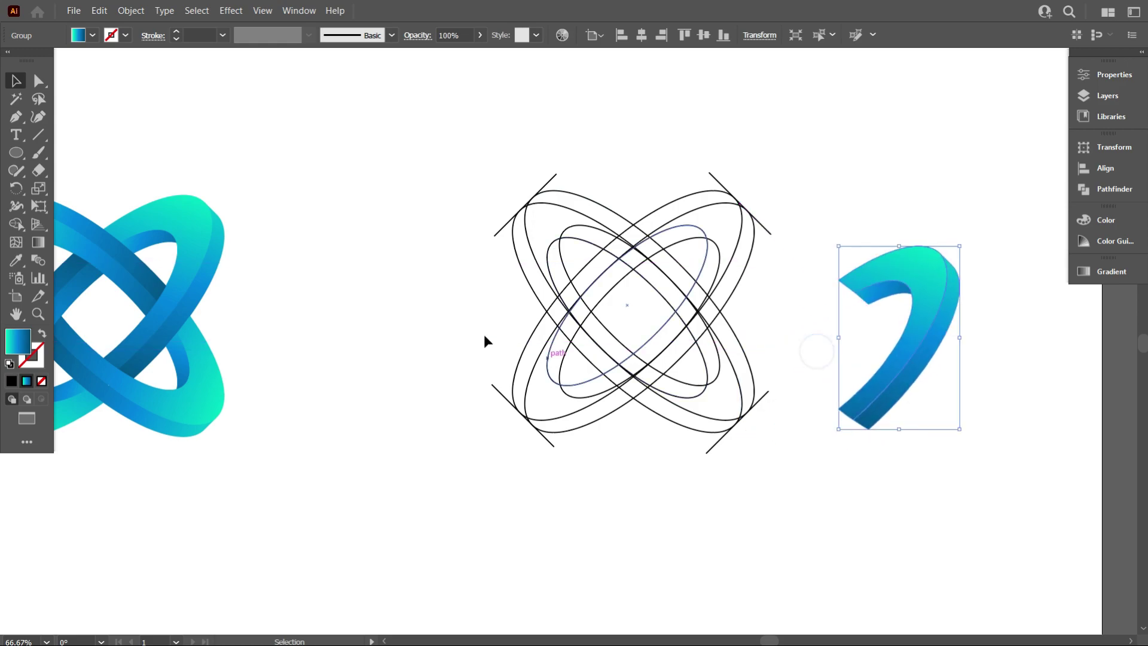
left_click_drag(366, 176, 775, 459)
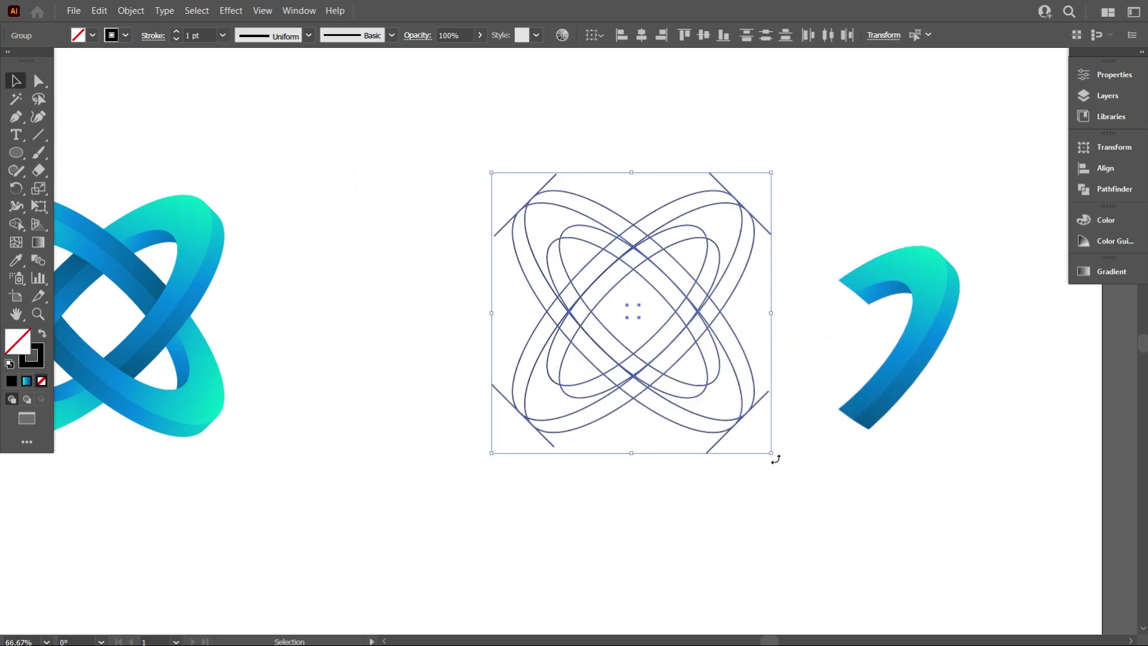
left_click(743, 460)
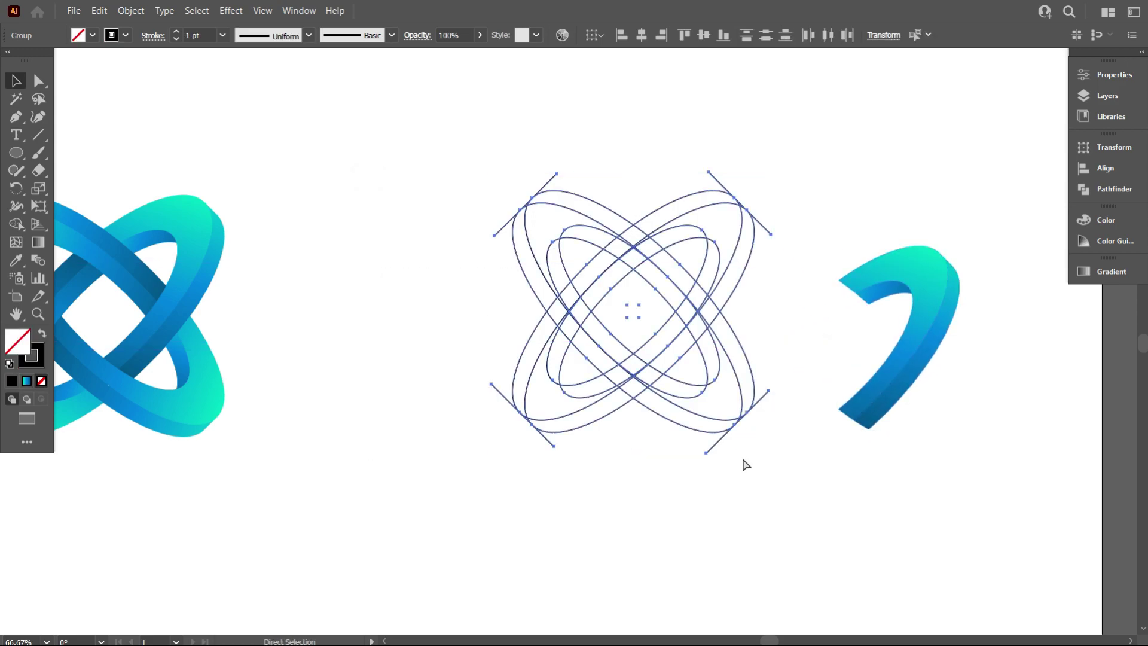
left_click(742, 459)
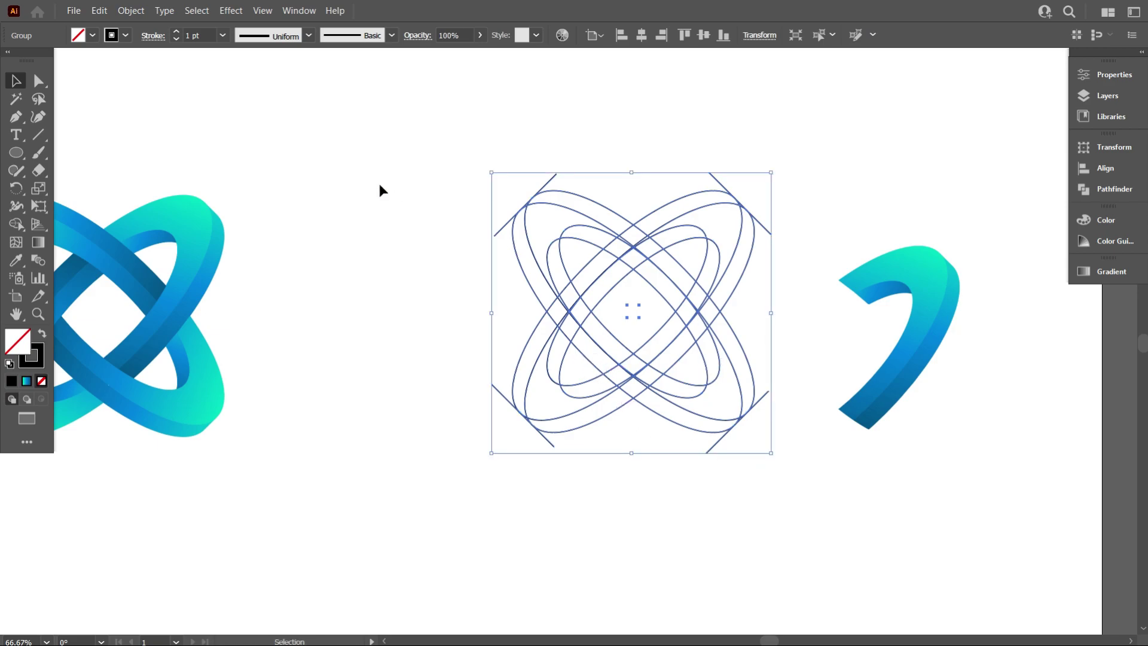
- Lock the selected ellipse construction group with Object > Lock > Selection
left_click(131, 10)
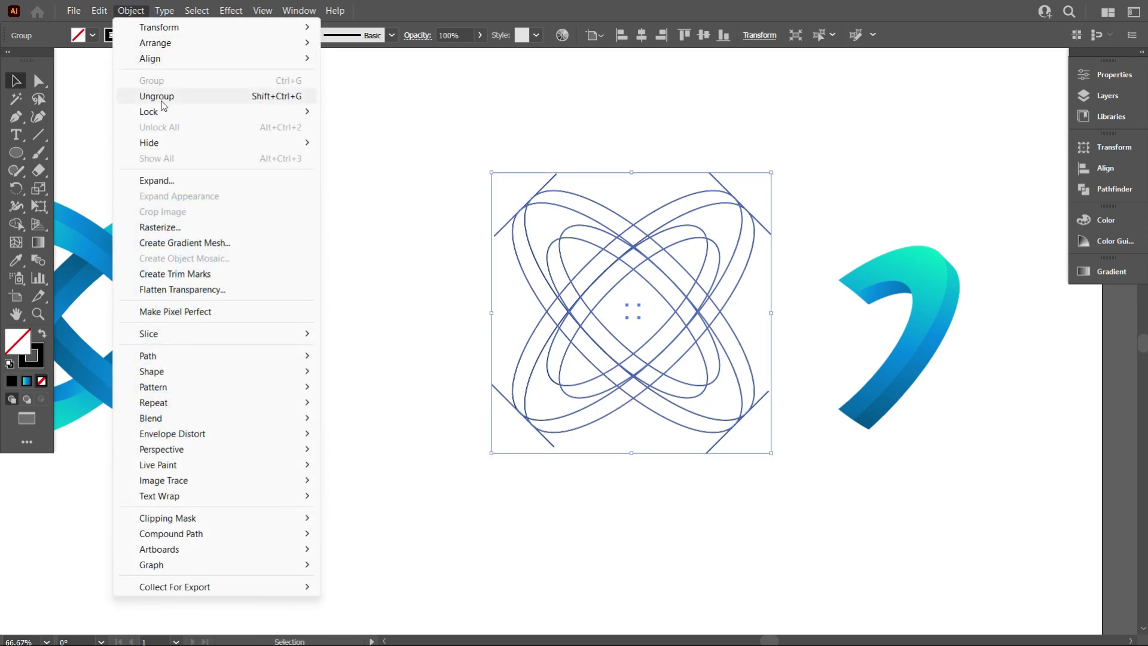
mouse_move(168, 114)
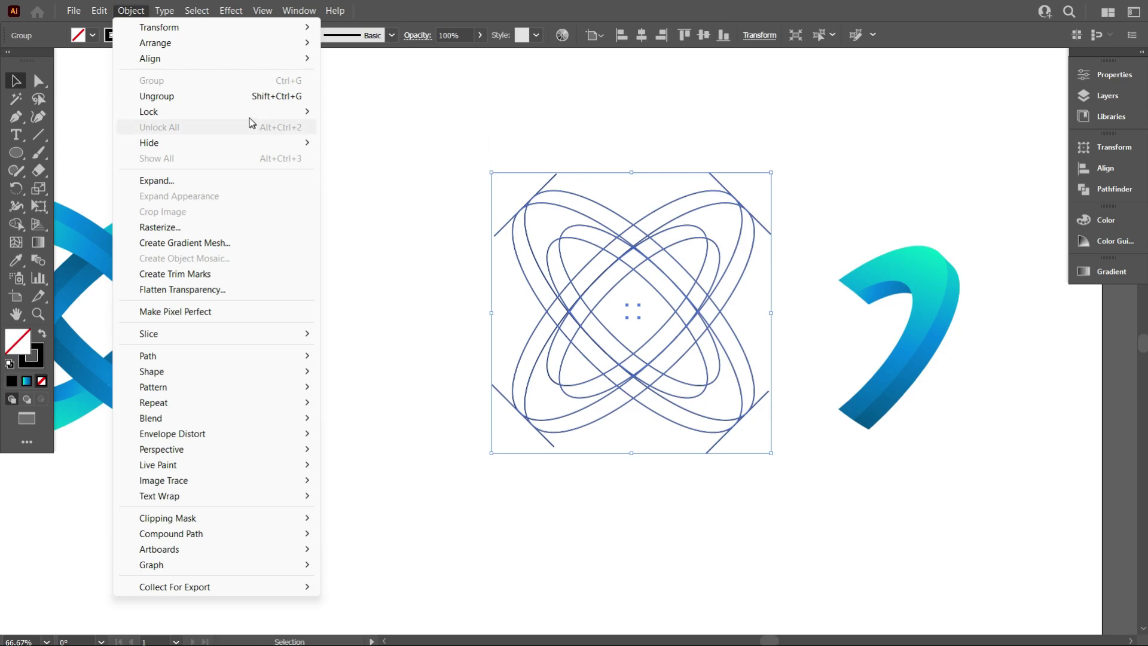
left_click(397, 112)
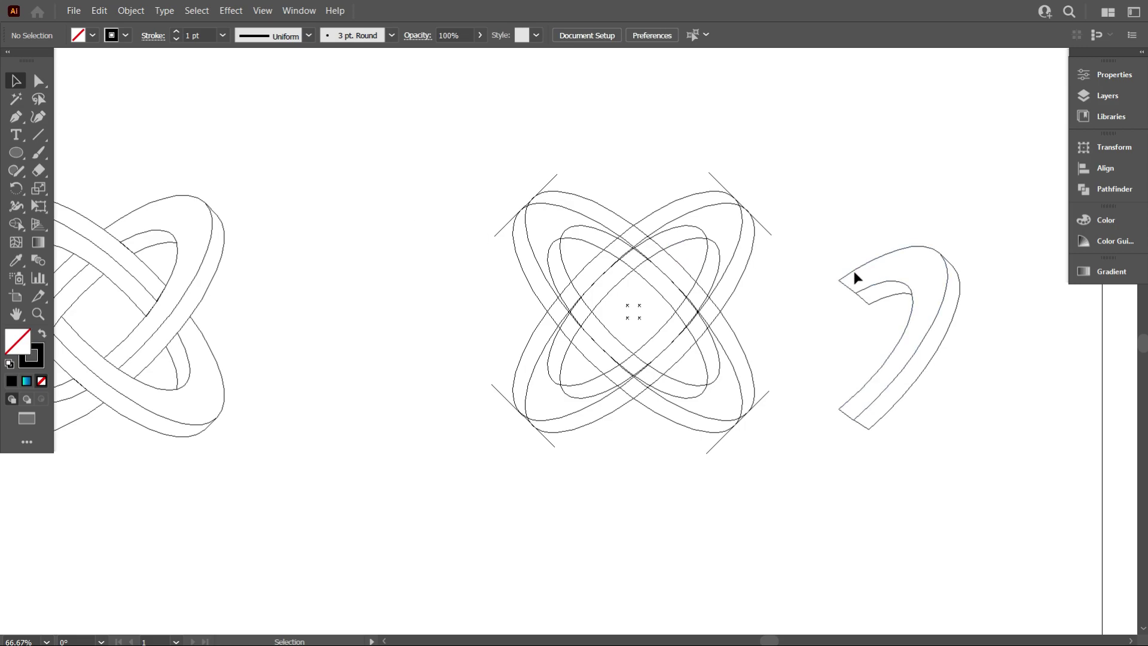
- Switch to full-colour preview and place the gradient hook over the construction's upper-right ellipse loop
left_click_drag(857, 277, 639, 206)
scroll(614, 228, "up", 2)
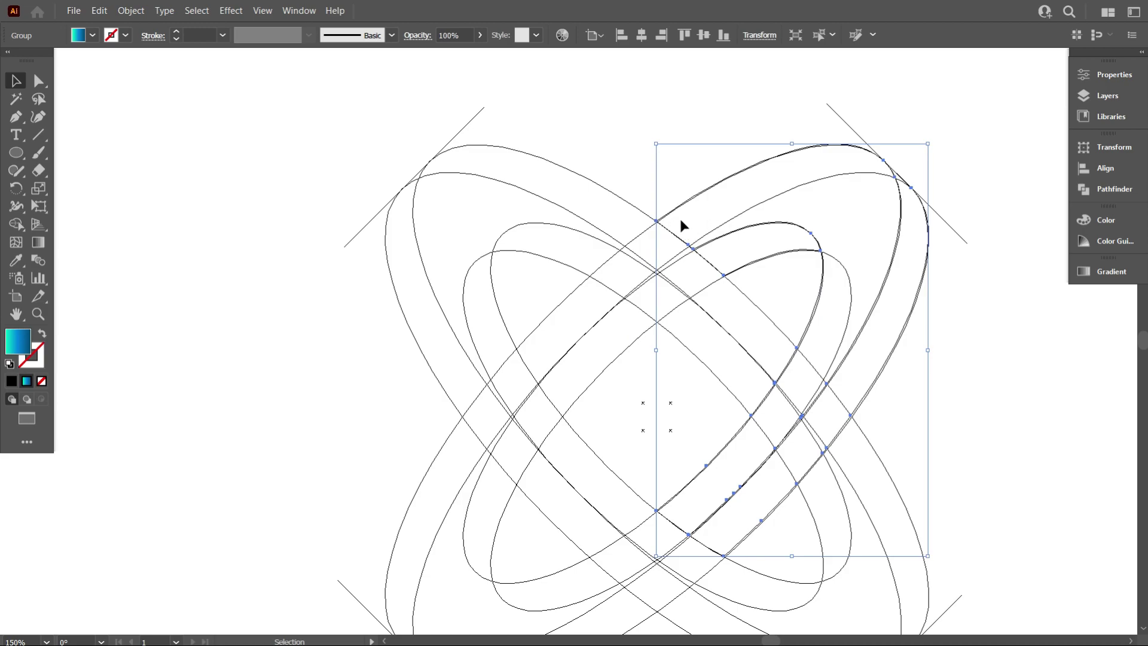
scroll(679, 216, "down", 2)
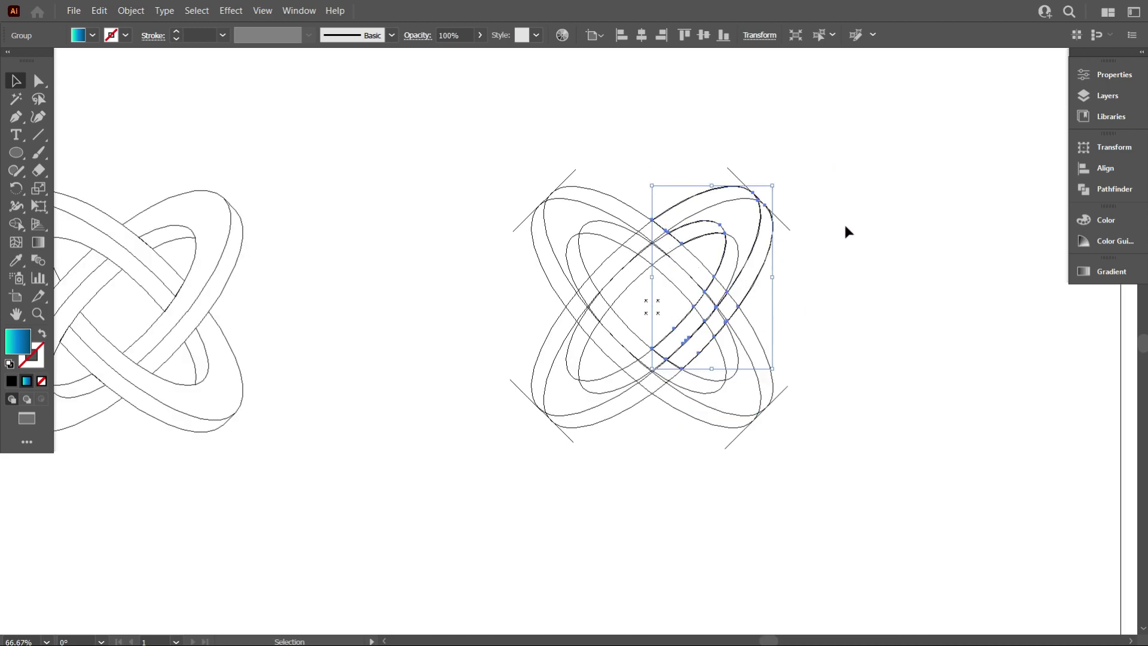
left_click(850, 262)
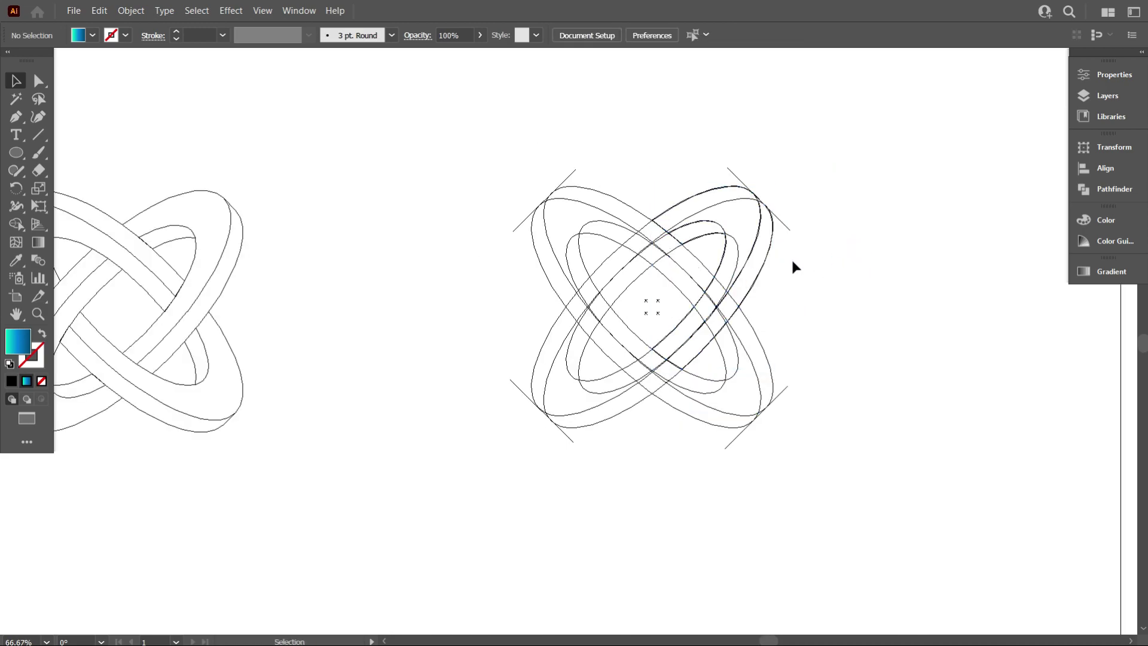
left_click(756, 231)
left_click(861, 309)
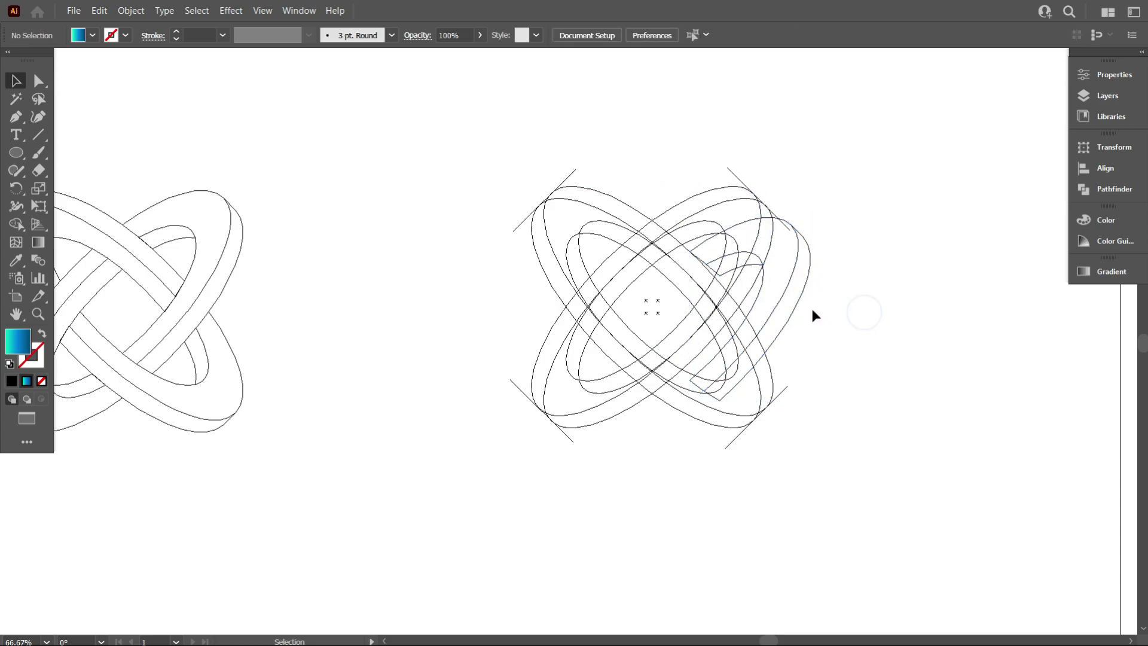
key("ctrl+y")
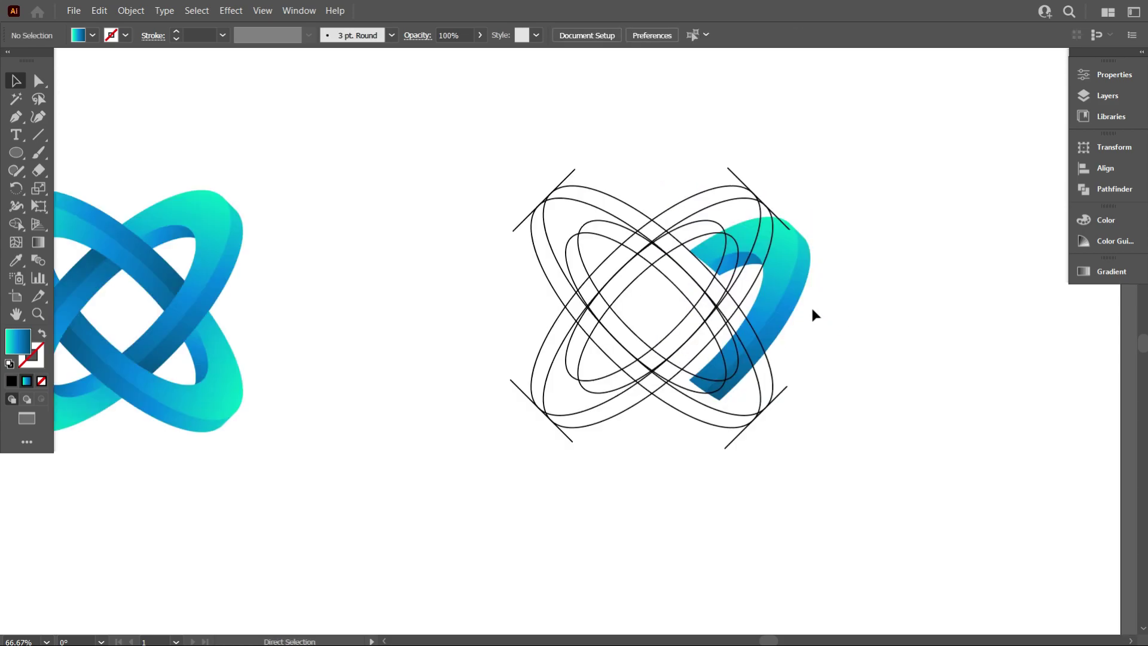
left_click_drag(785, 318, 751, 239)
scroll(625, 404, "up", 3)
- Rotate a copy of the hook 90° and move it onto the upper-left loop
scroll(686, 345, "down", 3)
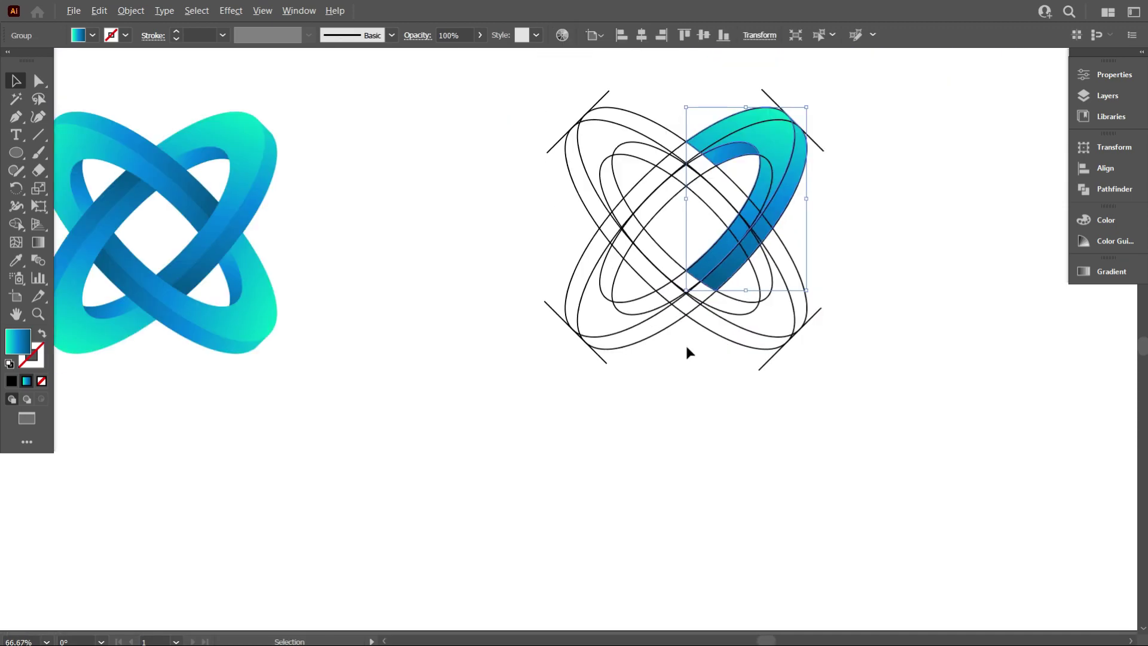
left_click(720, 446)
scroll(780, 233, "up", 2)
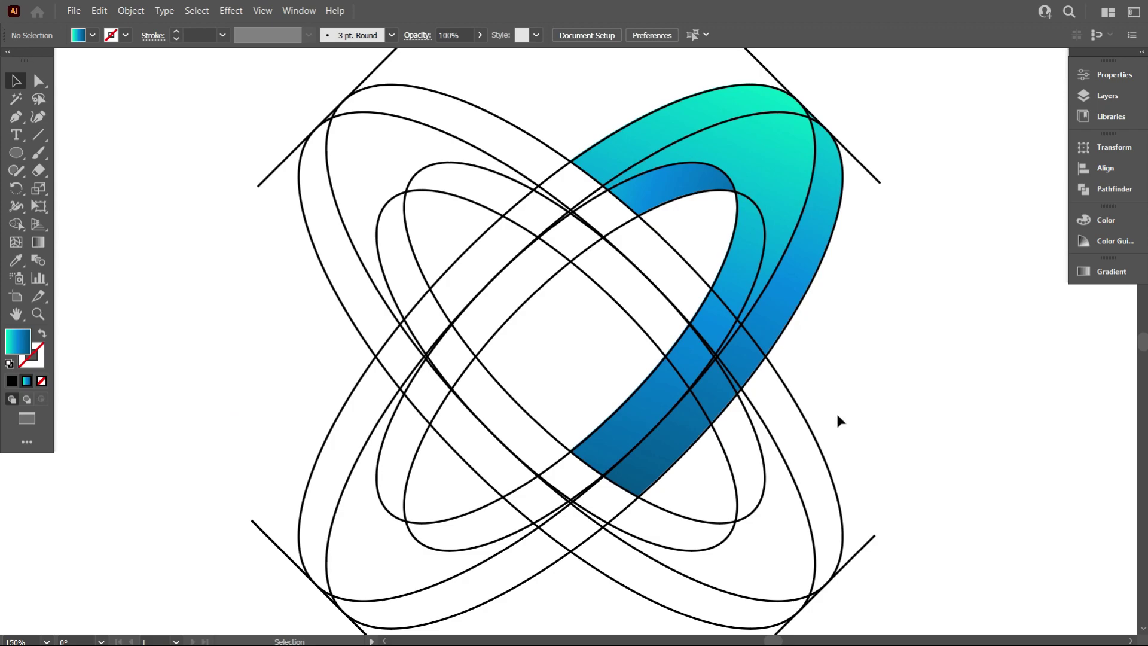
scroll(794, 274, "down", 2)
left_click(794, 271)
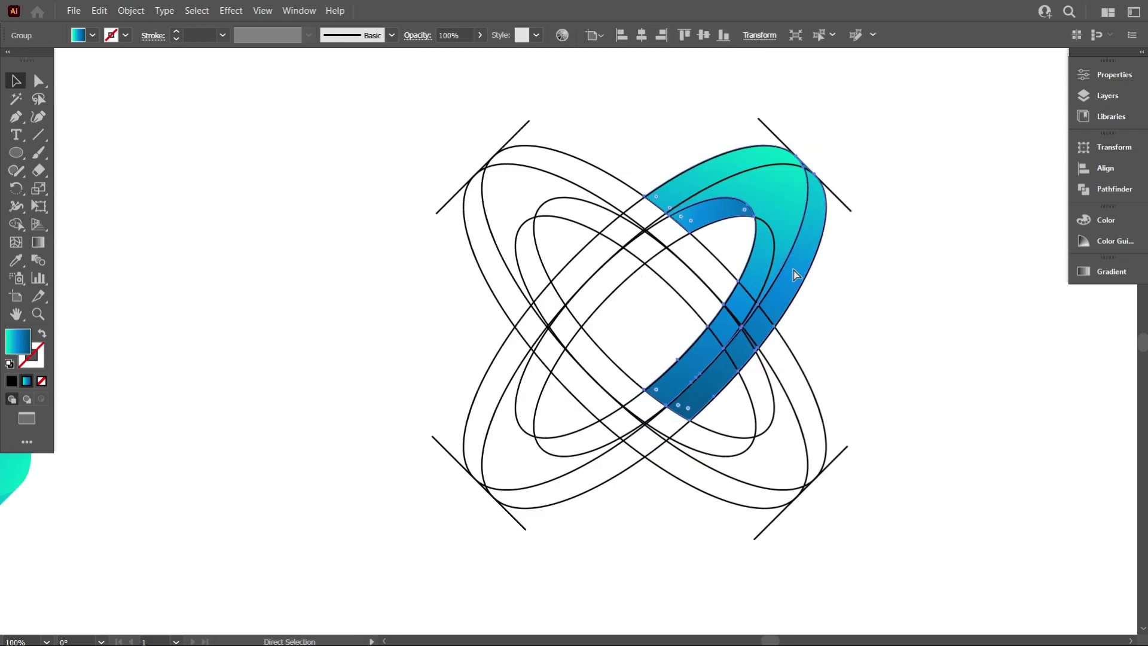
key("v")
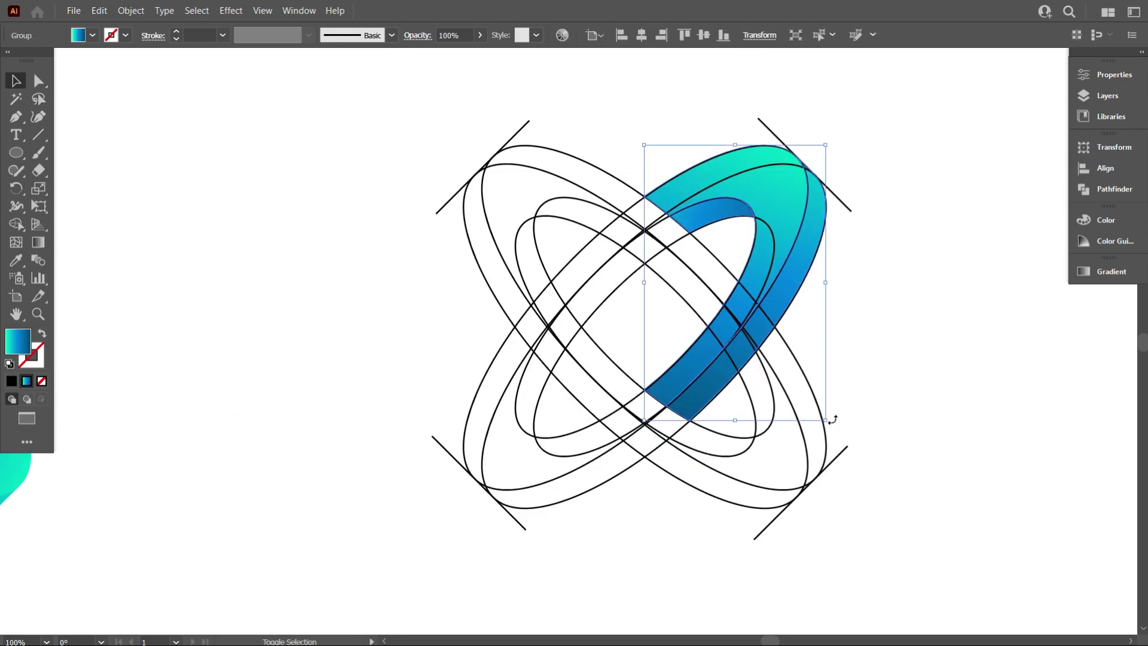
left_click_drag(832, 419, 901, 239)
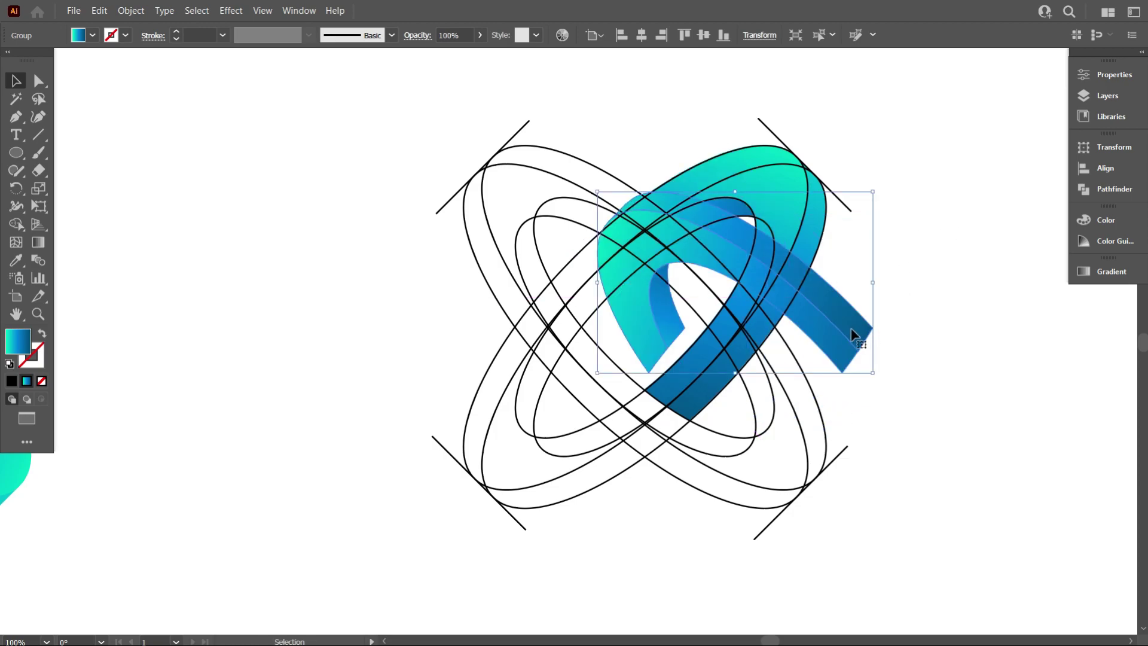
left_click_drag(855, 334, 719, 290)
- Rotate a copy of both hooks 180° onto the lower loops, then fit the artboard in view
scroll(694, 333, "down", 2)
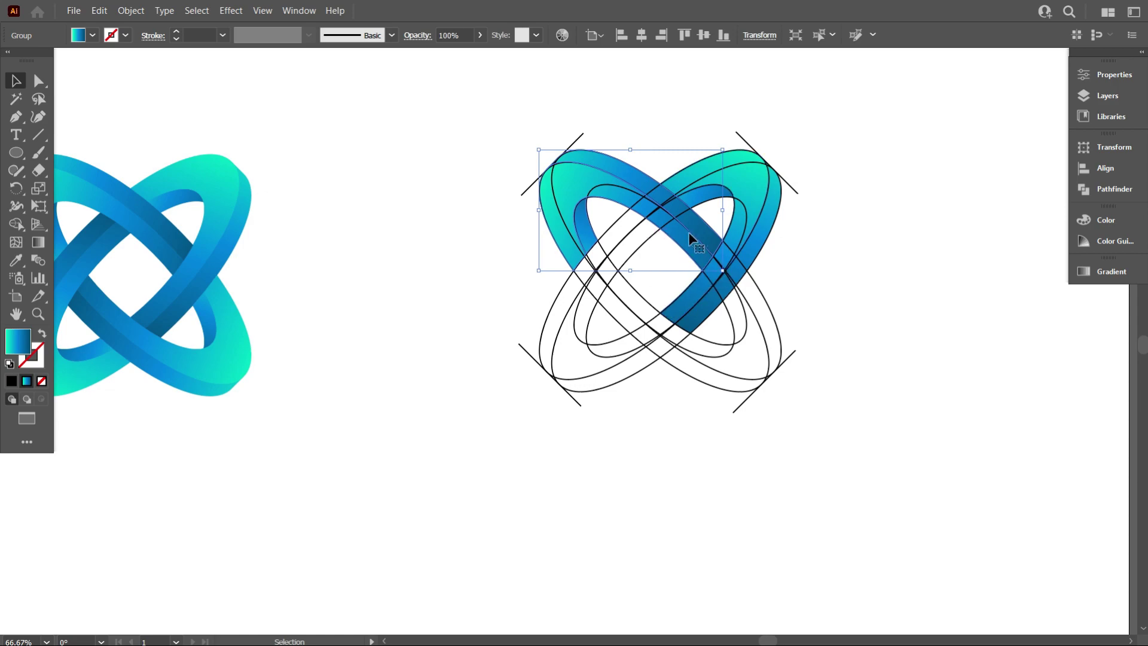
left_click(751, 200, "shift")
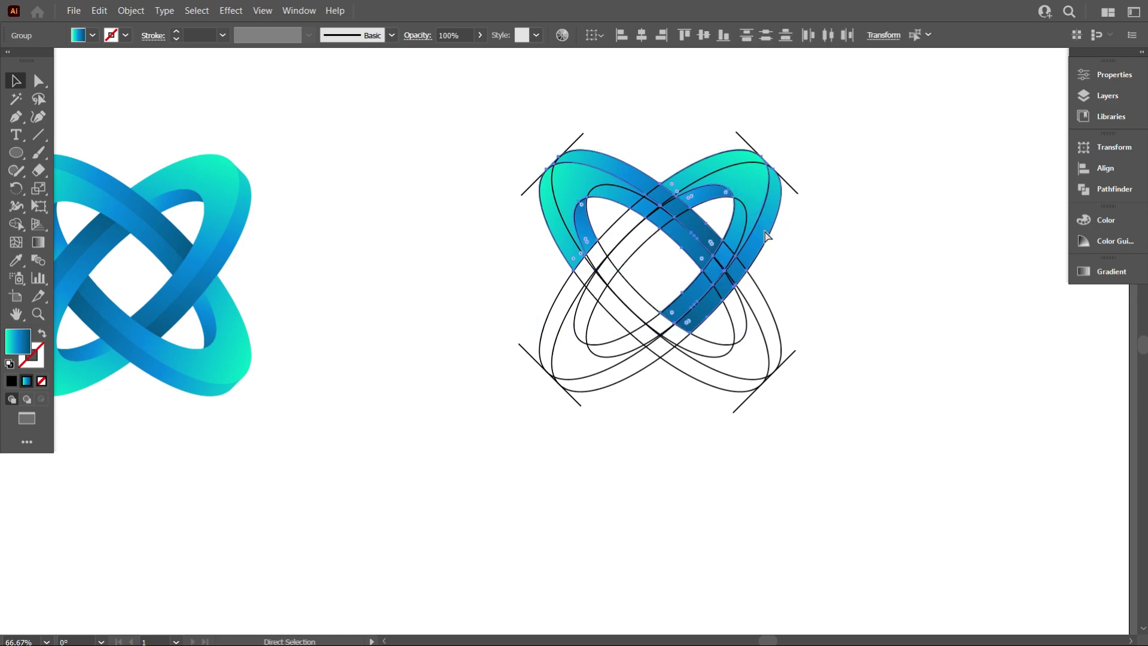
key("ctrl")
left_click_drag(785, 147, 549, 412)
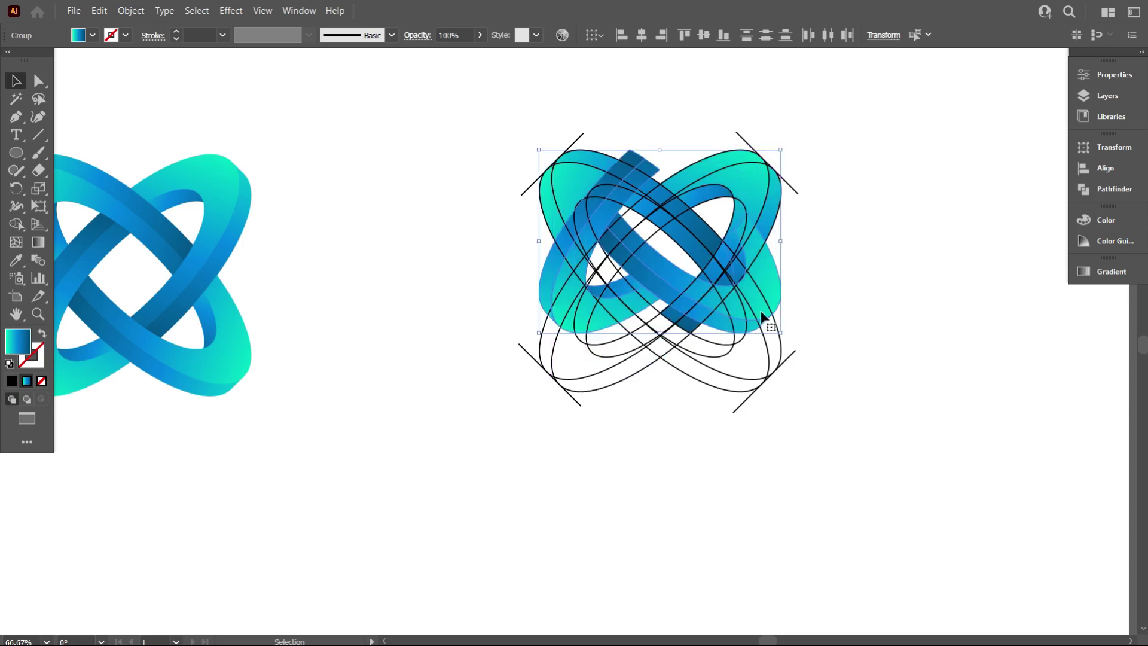
left_click_drag(762, 315, 750, 361)
left_click(737, 474)
key("ctrl+0")
- Unlock all locked artwork with Object > Unlock All
scroll(639, 407, "up", 2)
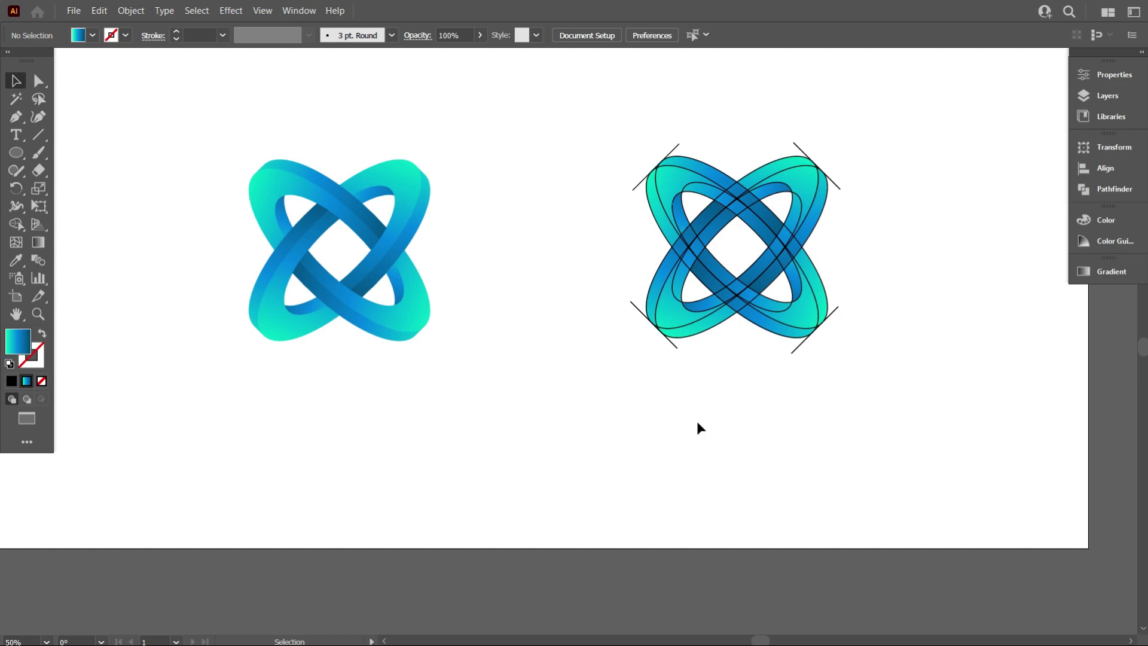
scroll(697, 422, "up", 1)
scroll(658, 436, "up", 1)
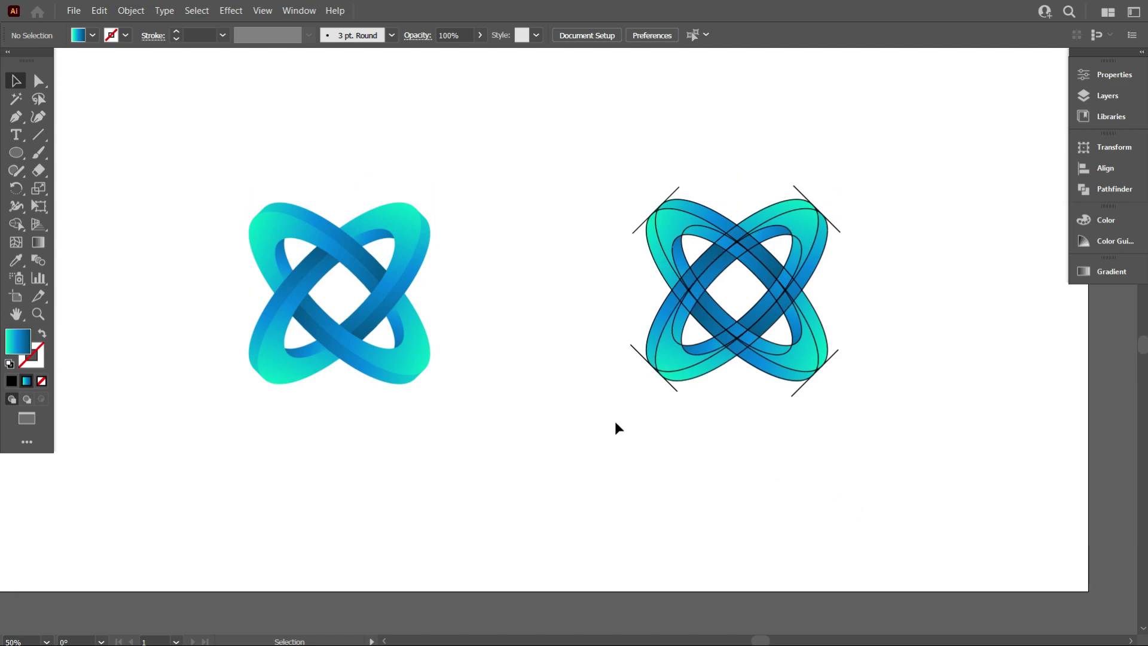
scroll(617, 423, "down", 1, "alt")
scroll(616, 423, "down", 1)
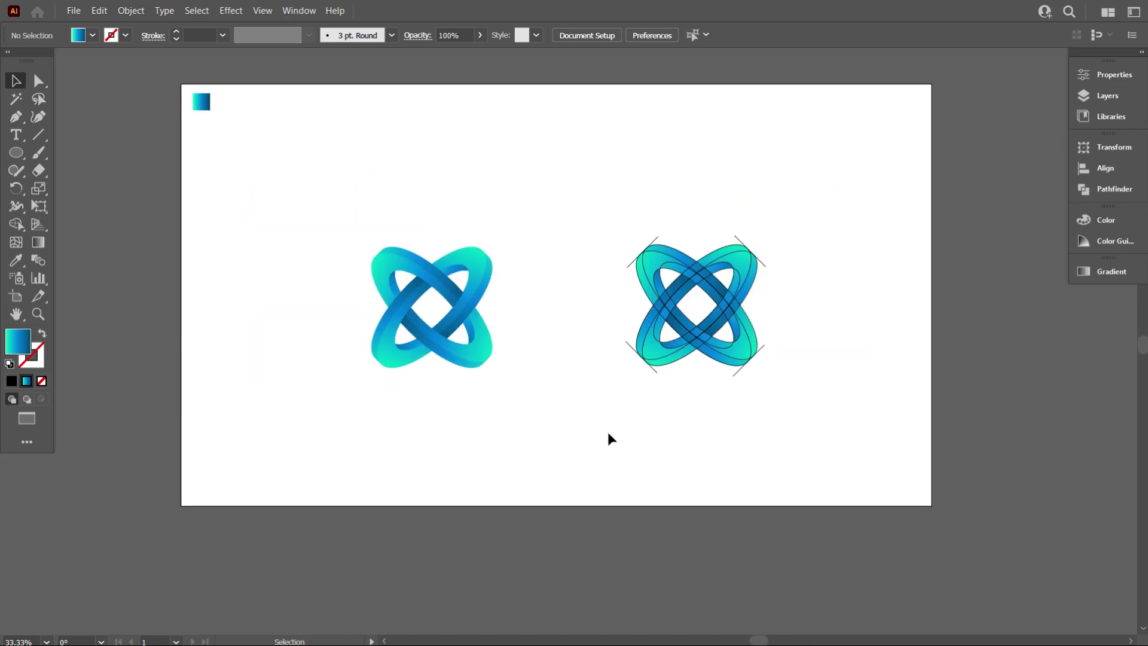
left_click(131, 10)
left_click(162, 123)
- Delete the right-hand guide sketch and the small gradient square in the corner
left_click(822, 375)
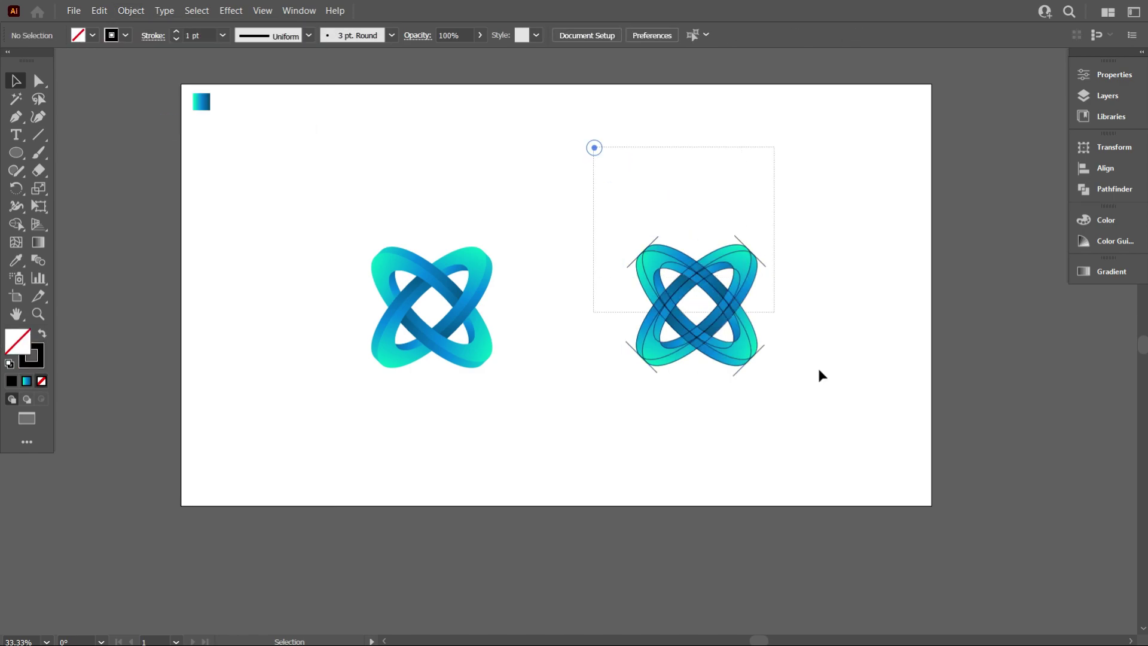
key("ctrl+a")
key("Delete")
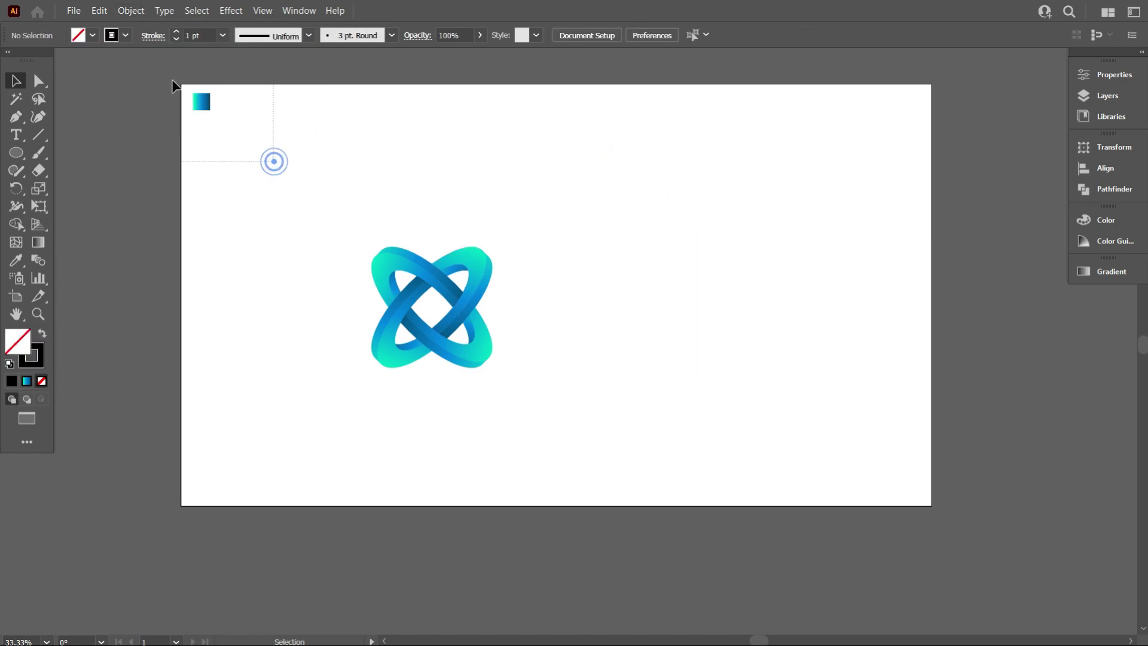
left_click_drag(274, 161, 172, 82)
key("Delete")
- Group all pieces of the finished ribbon knot logo together
left_click_drag(333, 154, 553, 388)
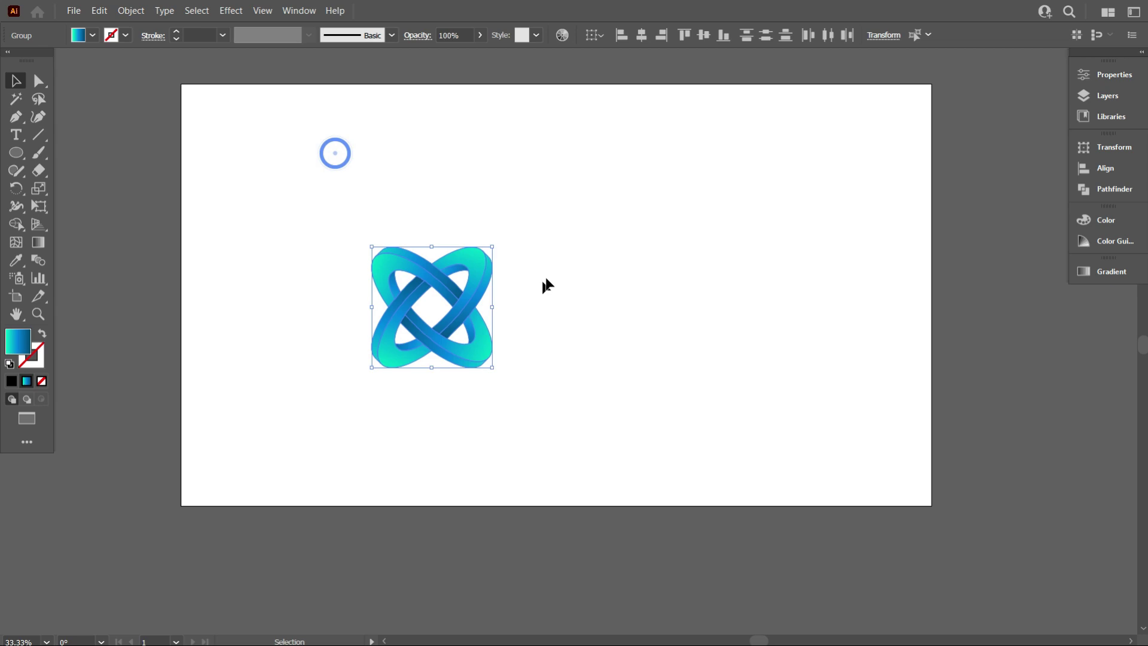
right_click(555, 262)
left_click(623, 377)
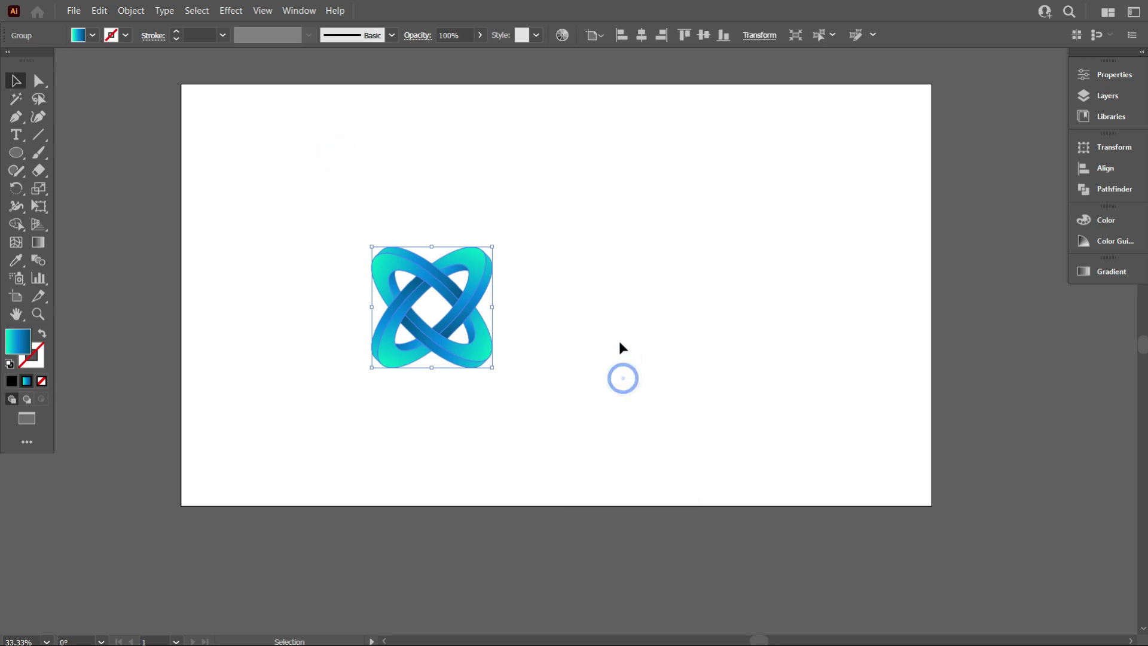
left_click(643, 301)
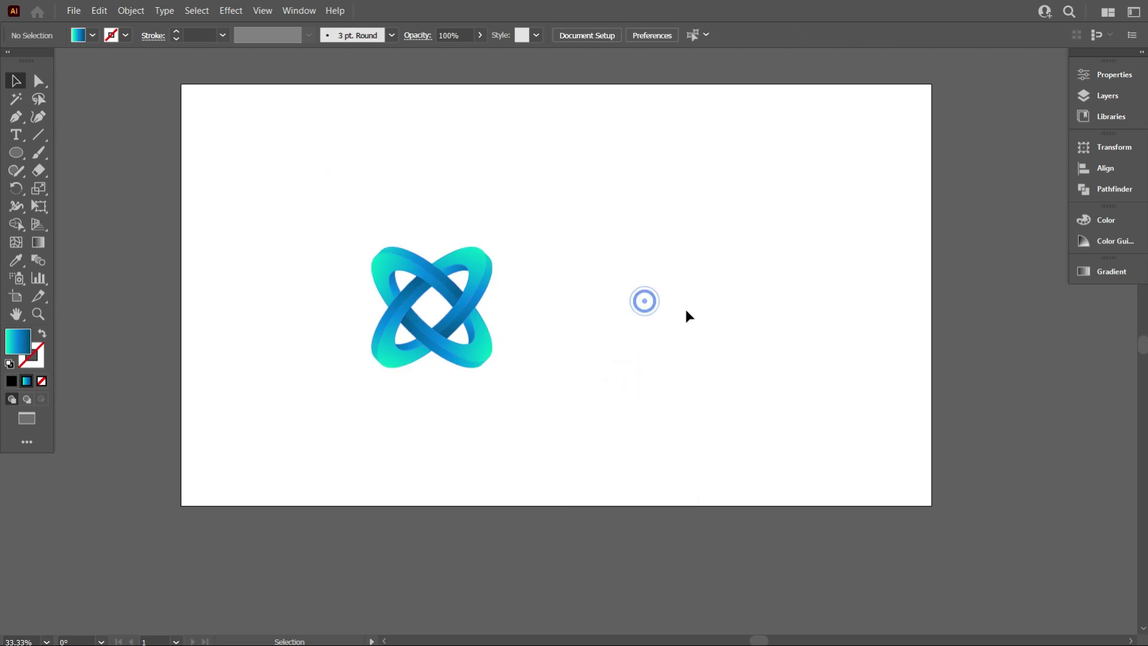
left_click(26, 153)
left_click(57, 157)
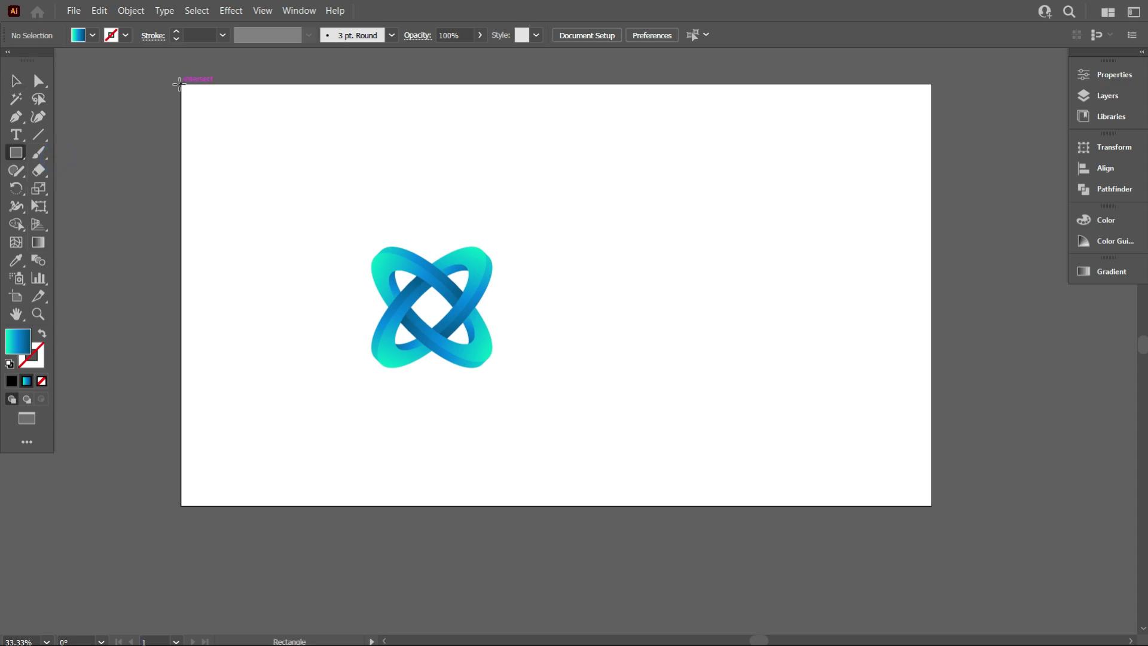
- Draw a rectangle covering the whole 1920×1080 artboard filled with dark charcoal
mouse_move(178, 83)
left_mouse_down()
mouse_move(801, 436)
mouse_move(925, 486)
mouse_move(931, 506)
left_mouse_up()
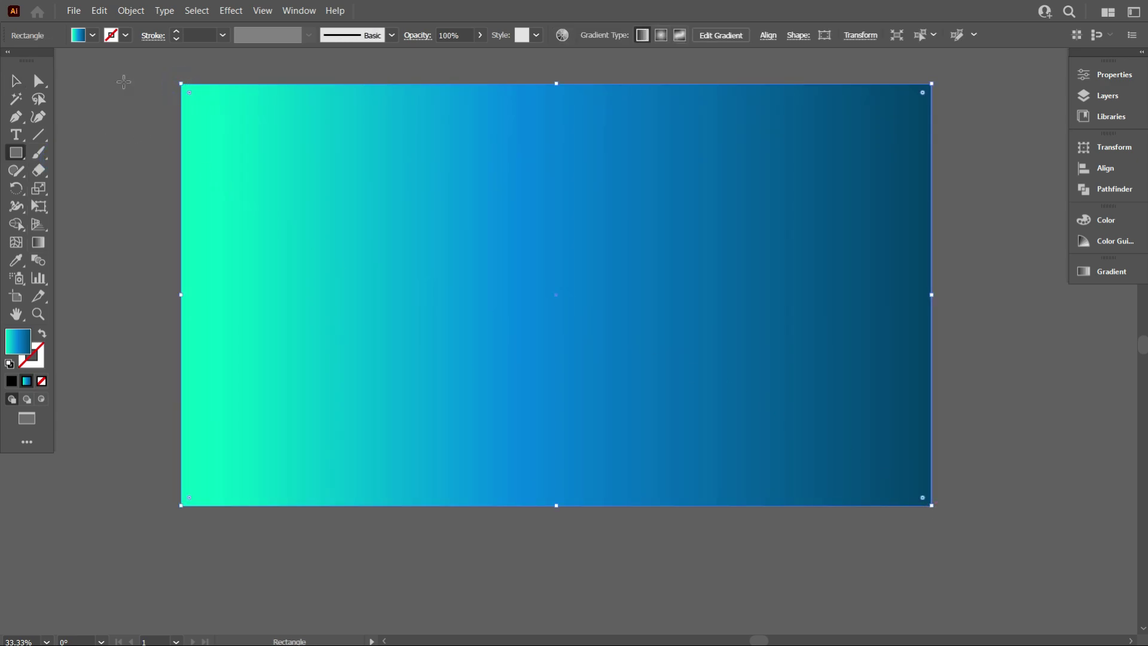
left_click(93, 36)
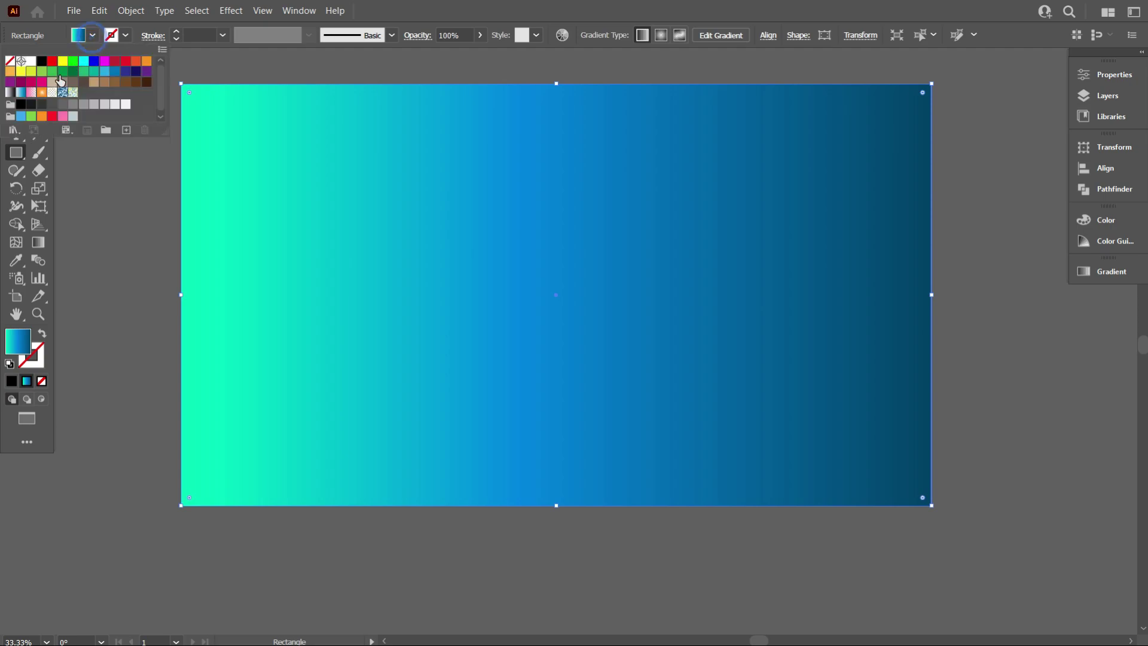
left_click(29, 108)
- Send the charcoal rectangle to the back, behind the logo
right_click(418, 198)
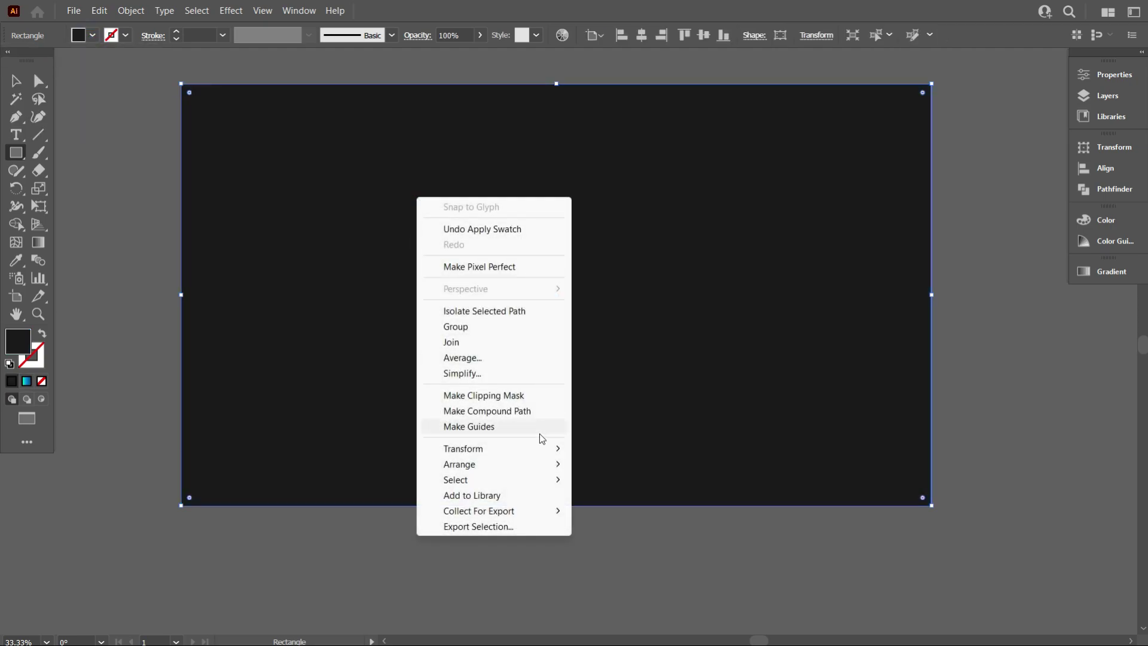
mouse_move(546, 464)
left_click(692, 508)
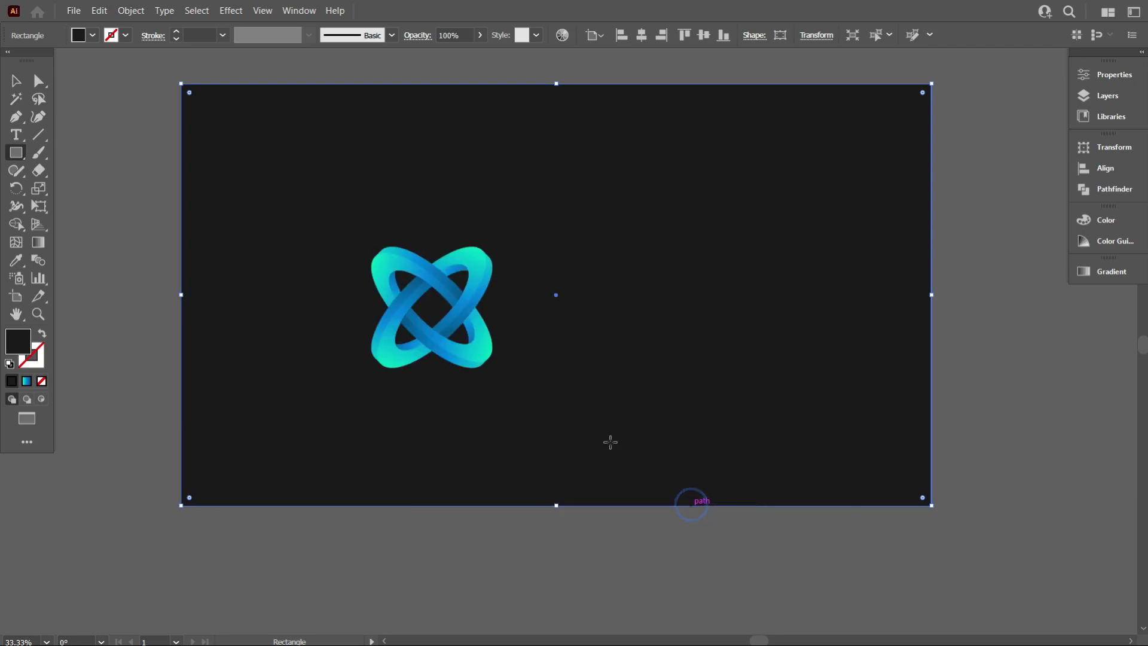
left_click(17, 81)
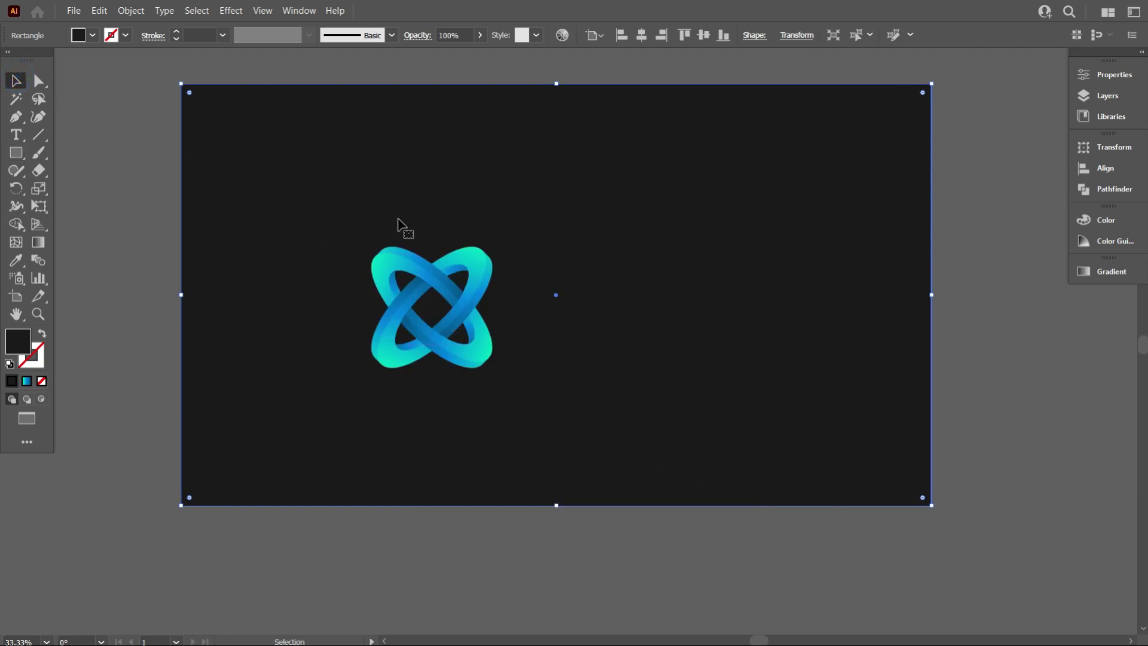
- Lock the charcoal background with Ctrl+2 and move the logo group to the artboard centre
key("ctrl+2")
left_click_drag(543, 372, 593, 311)
scroll(593, 310, "up", 2)
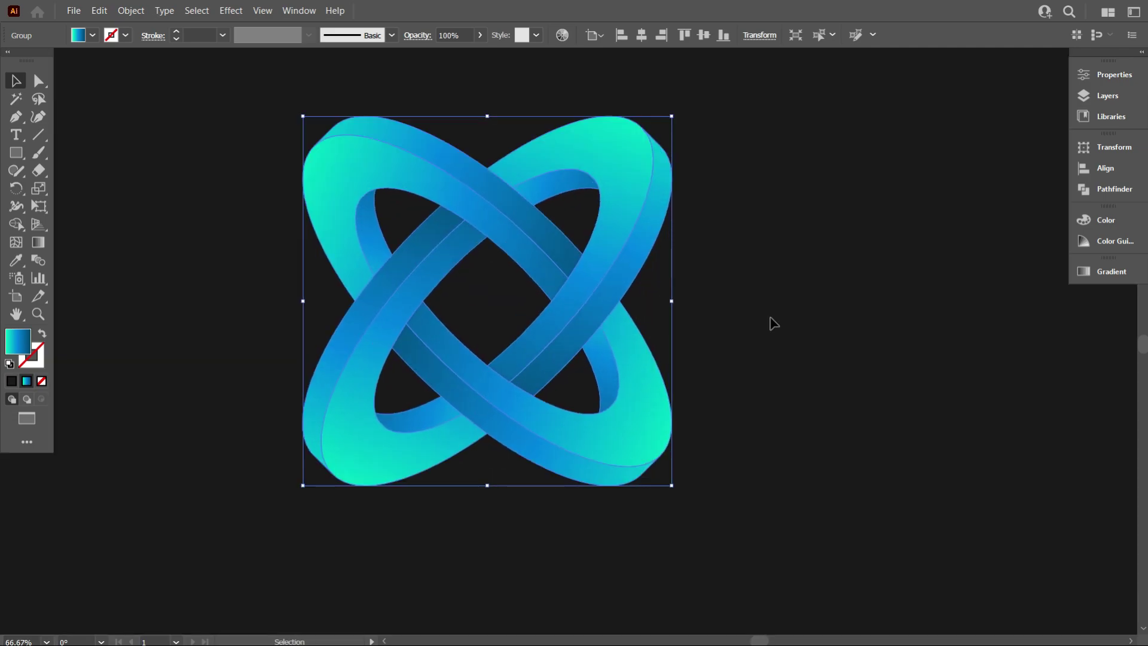
left_click(772, 326)
left_click_drag(798, 332, 860, 355)
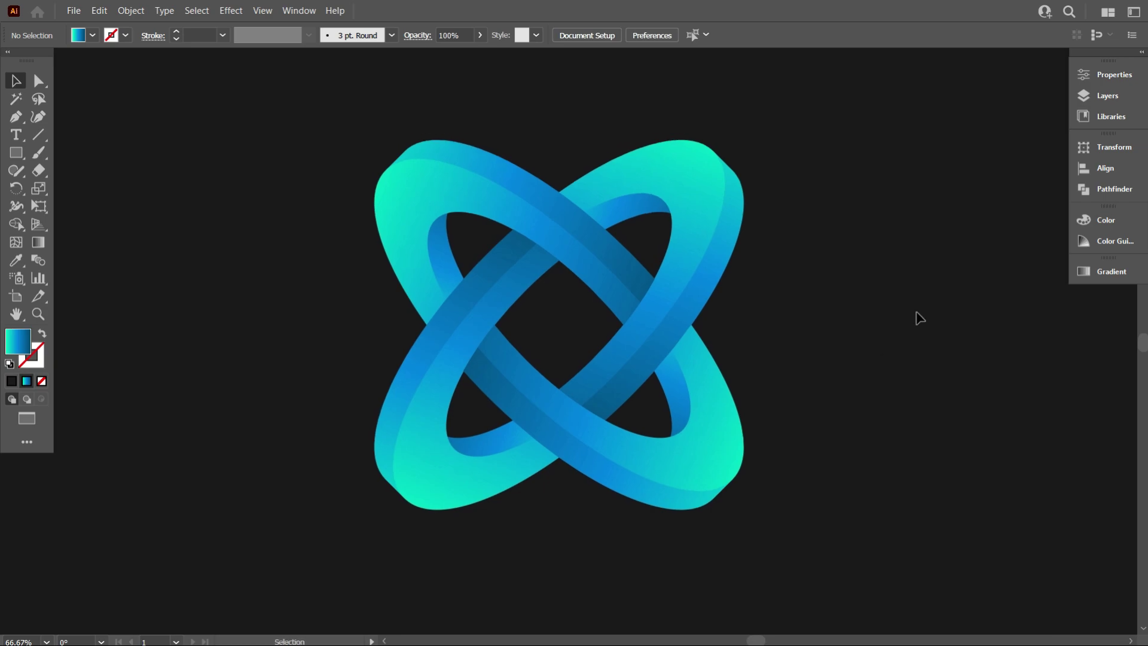